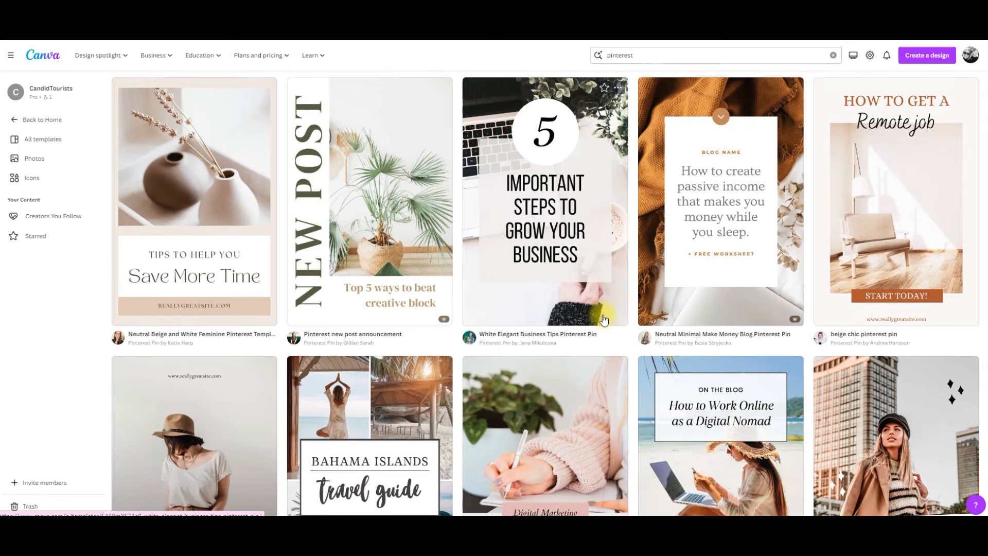
- Open the Neutral Beige and White Feminine Pinterest Template for customizing
{"action": "scroll", "coordinate": [602, 316], "scroll_direction": "down", "scroll_amount": 2}
{"action": "left_click", "coordinate": [225, 108]}
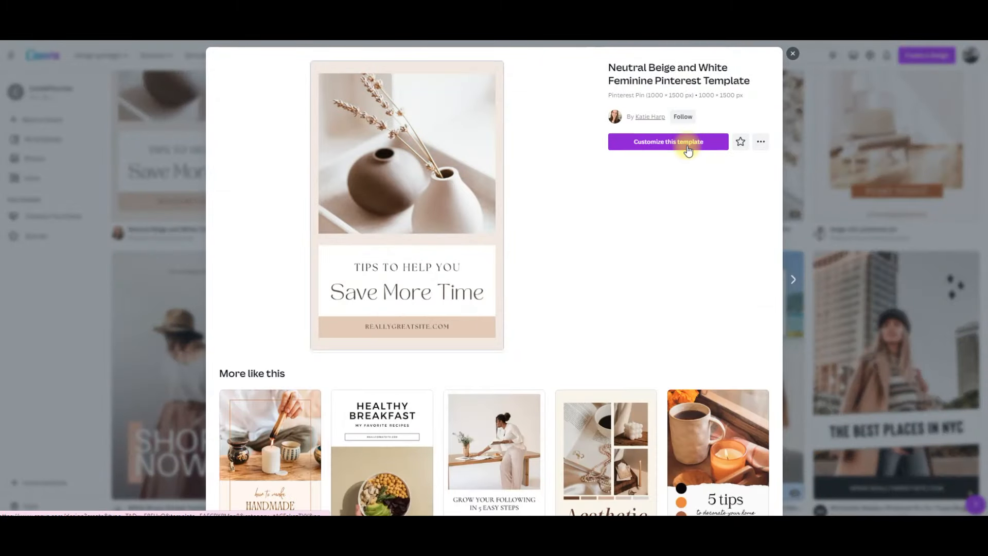
{"action": "left_click", "coordinate": [687, 140]}
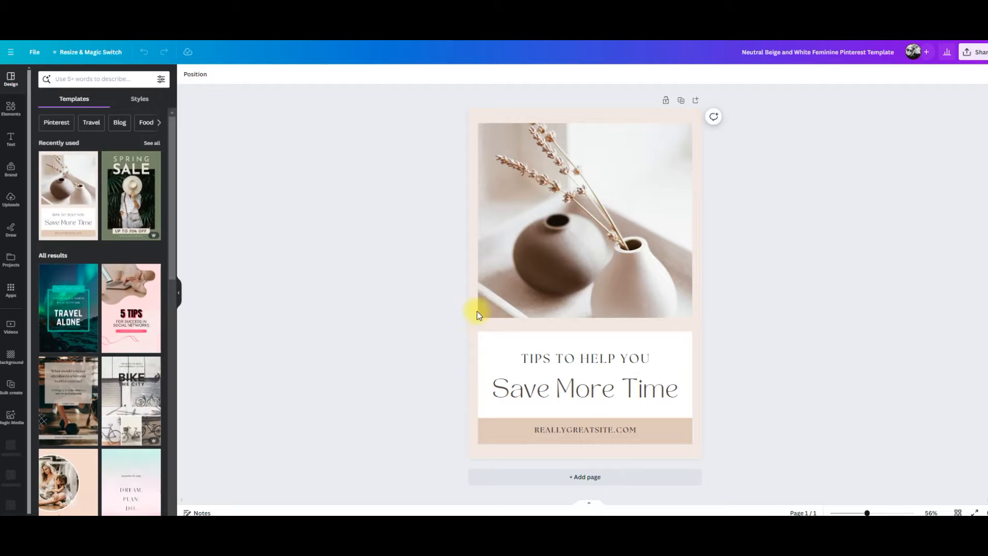
- Upload the image Copy of Single Flowers Colouring Cover from the Downloads folder
{"action": "left_click", "coordinate": [11, 202]}
{"action": "left_click", "coordinate": [80, 100]}
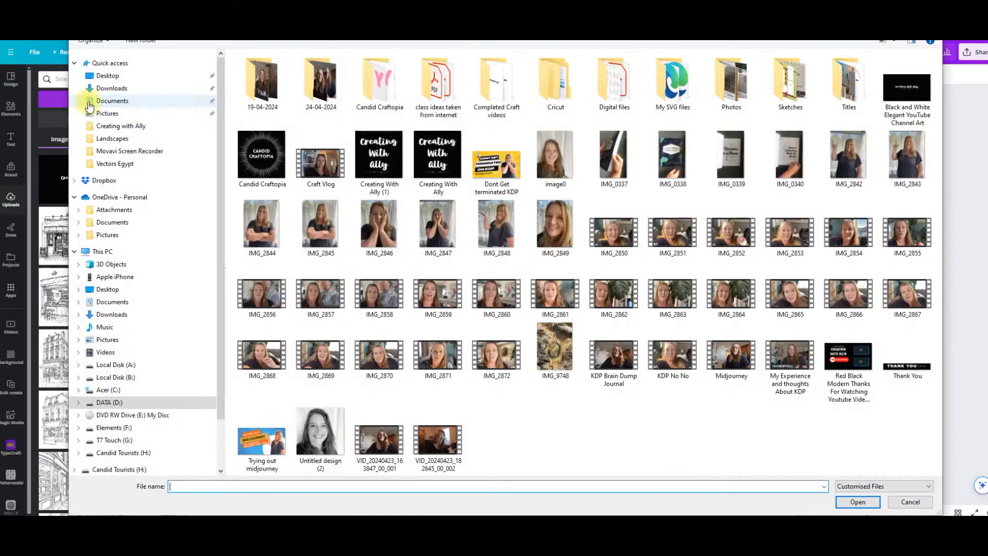
{"action": "left_click", "coordinate": [135, 88]}
{"action": "left_click", "coordinate": [262, 105]}
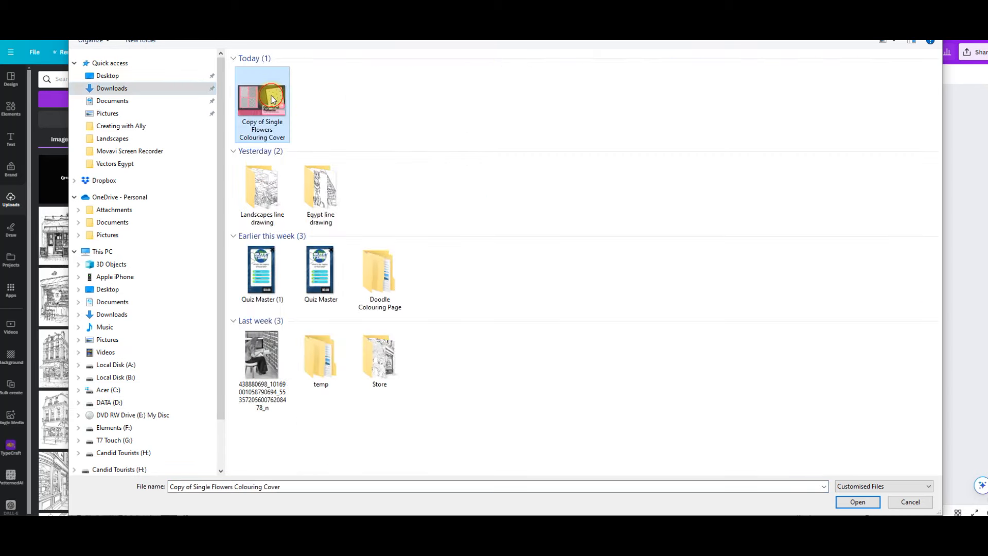
{"action": "left_click", "coordinate": [857, 502]}
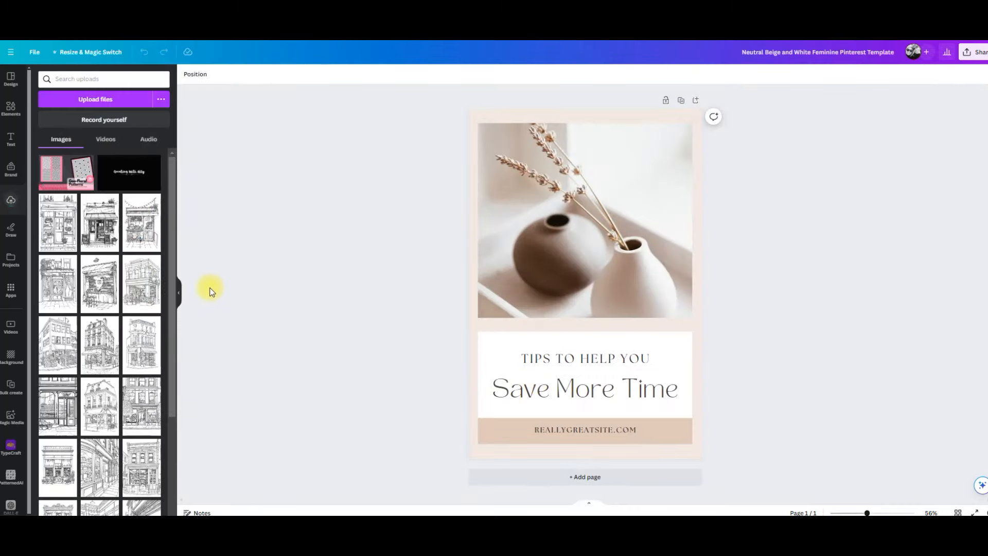
- Add the uploaded cover image to the page, enlarge it and crop it to the front-cover half
{"action": "left_click", "coordinate": [63, 173]}
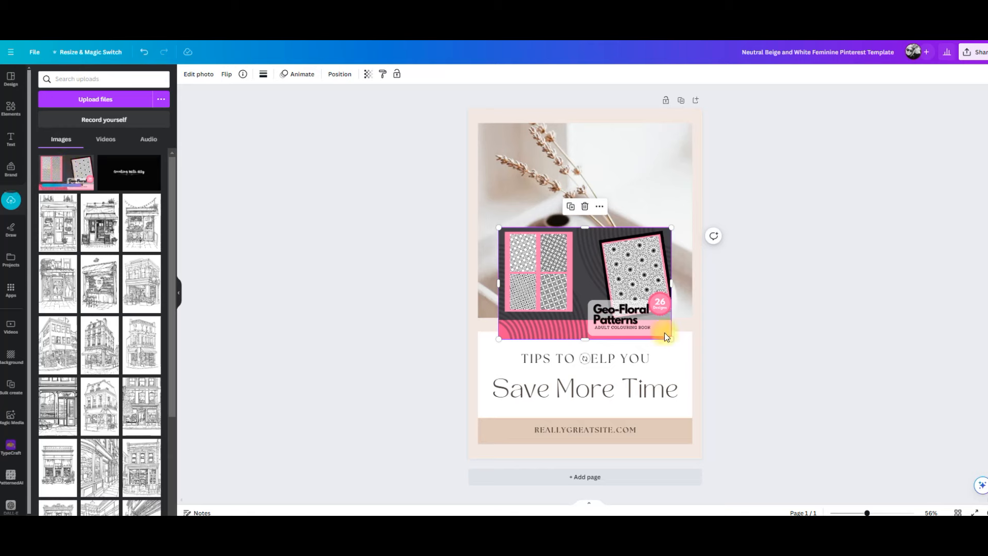
{"action": "left_click_drag", "start_coordinate": [554, 265], "coordinate": [474, 233]}
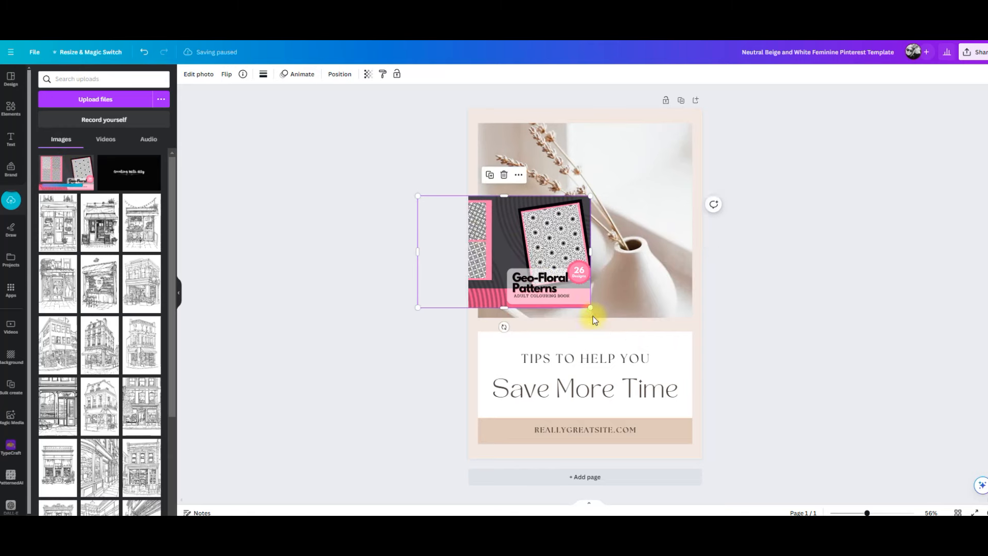
{"action": "left_click_drag", "start_coordinate": [591, 308], "coordinate": [657, 404]}
{"action": "left_click_drag", "start_coordinate": [444, 269], "coordinate": [522, 283]}
{"action": "left_click_drag", "start_coordinate": [611, 246], "coordinate": [582, 301]}
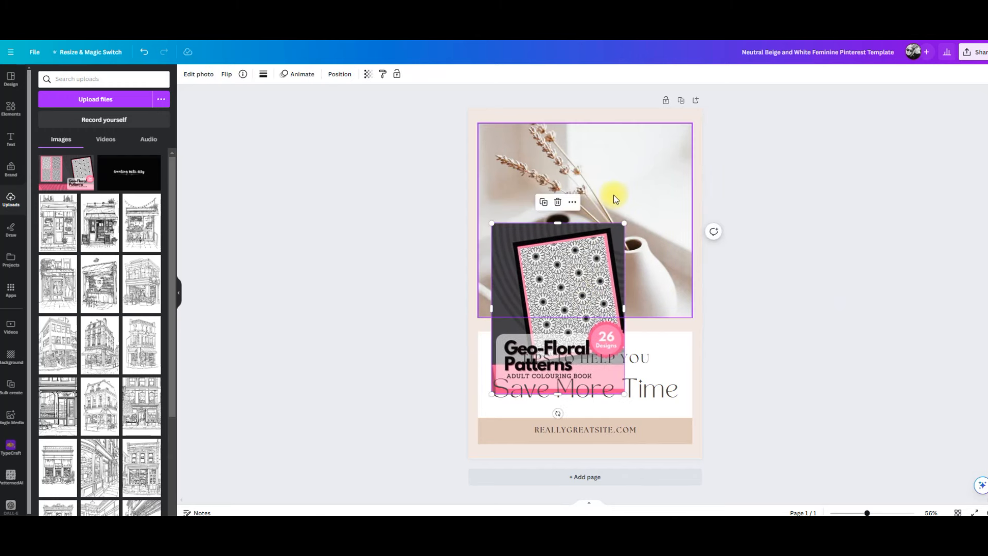
- Delete the vase photo and put the cropped cover in its place, tilted slightly counterclockwise
{"action": "left_click", "coordinate": [634, 202]}
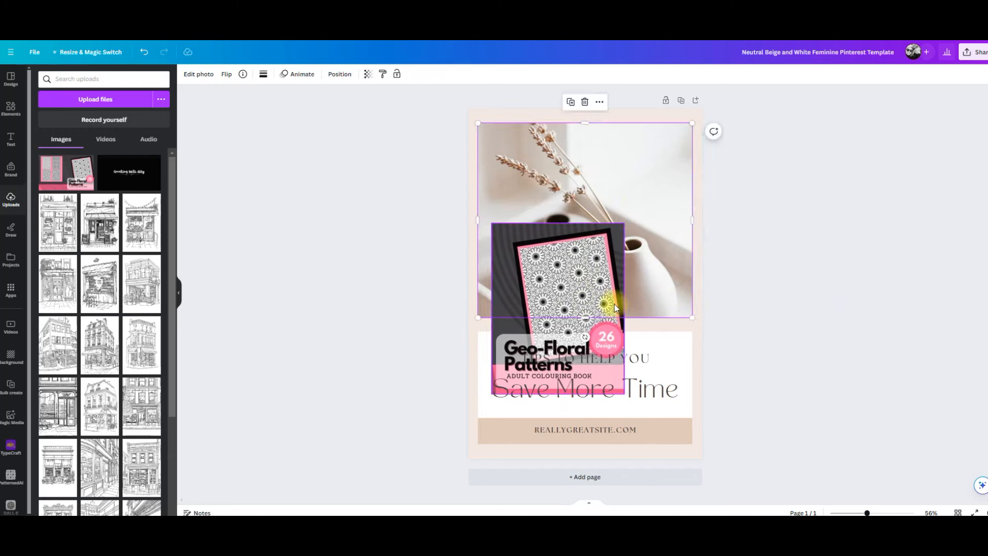
{"action": "key", "text": "Delete"}
{"action": "left_click_drag", "start_coordinate": [588, 292], "coordinate": [585, 194]}
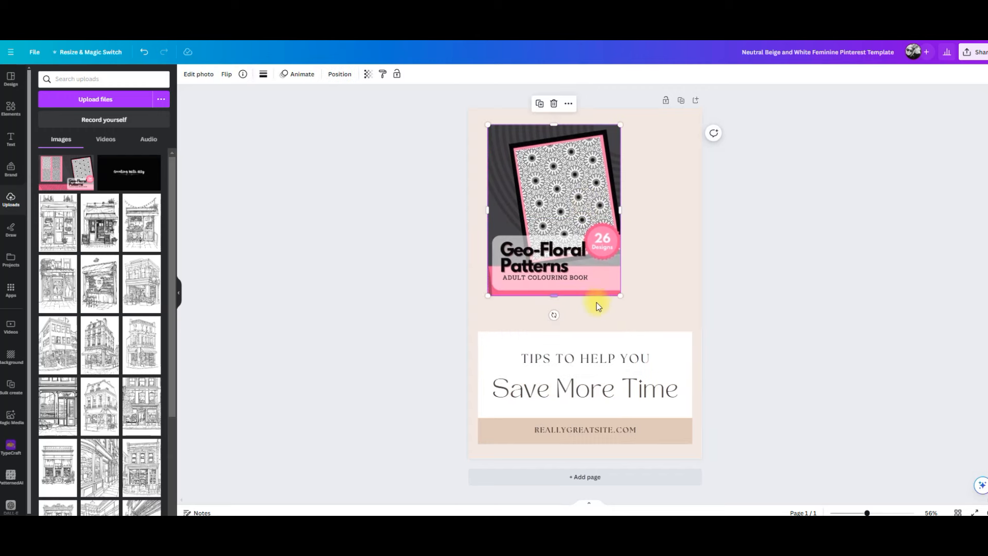
{"action": "left_click_drag", "start_coordinate": [554, 315], "coordinate": [563, 330]}
{"action": "left_click_drag", "start_coordinate": [543, 221], "coordinate": [537, 234]}
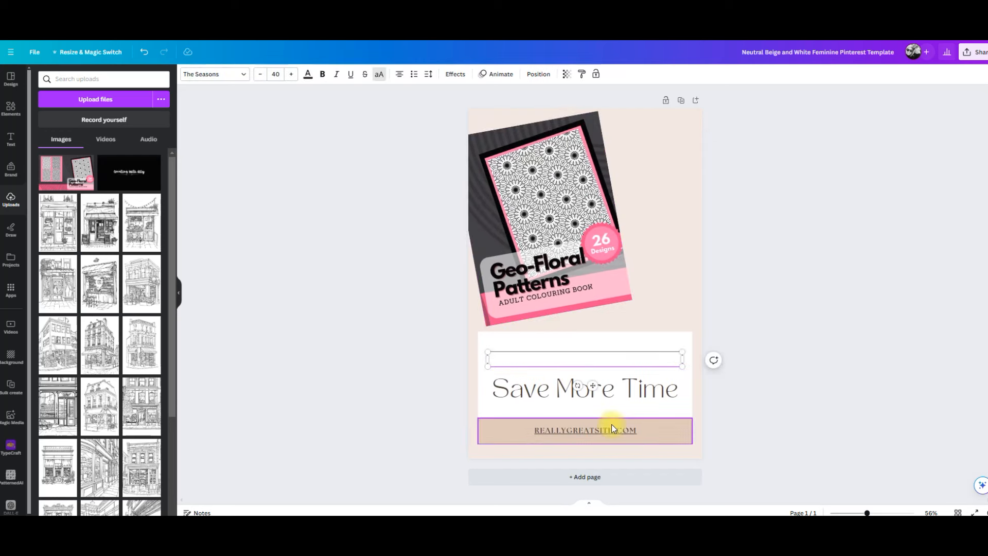
- Replace the heading "Save More Time" with "Colouring Book"
{"action": "double_click", "coordinate": [565, 394]}
{"action": "type", "text": "Col"}
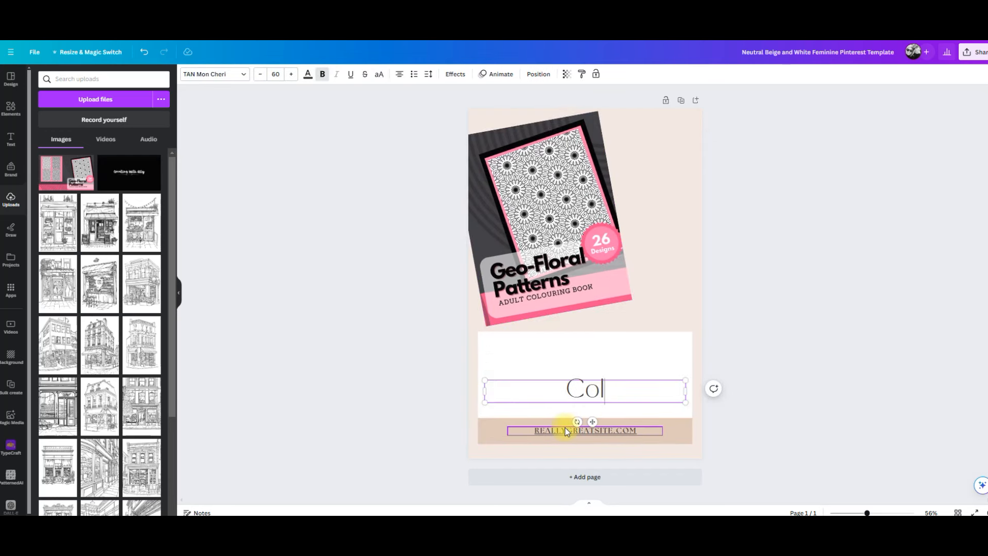
{"action": "type", "text": "ouring Book"}
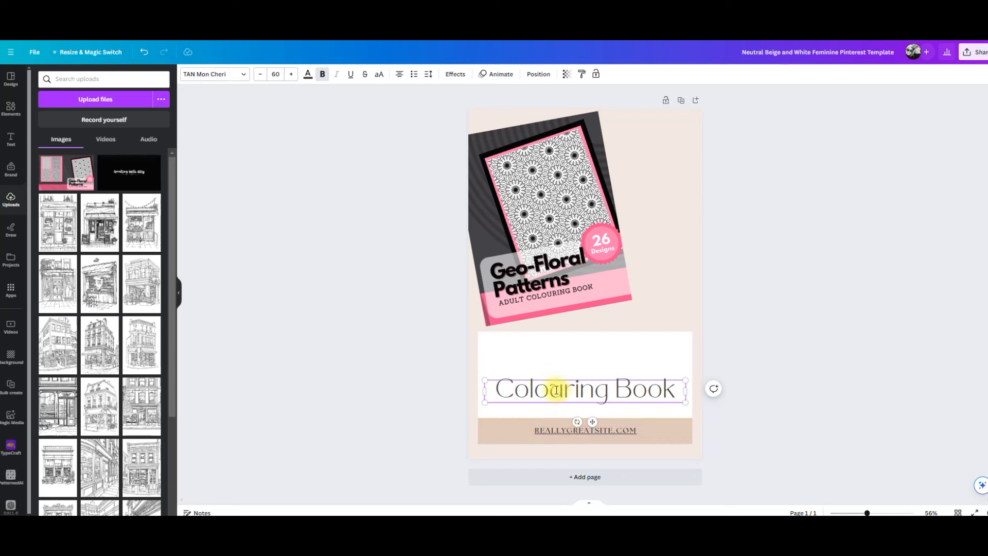
- Shrink the white box to a height of about 239 px from its upper edge and move the heading slightly down to centre it
{"action": "left_click", "coordinate": [569, 353]}
{"action": "left_click_drag", "start_coordinate": [584, 332], "coordinate": [584, 363]}
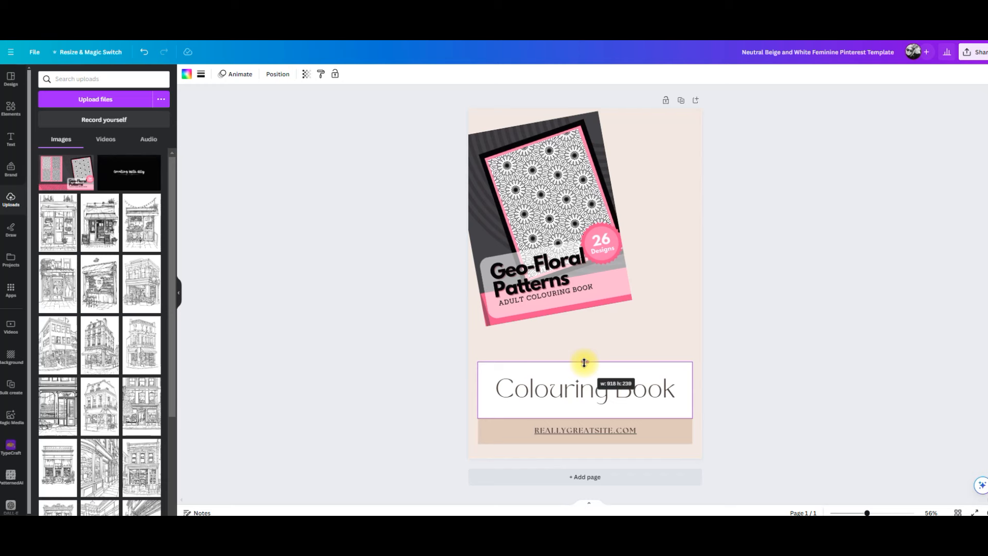
{"action": "left_click", "coordinate": [577, 390]}
{"action": "mouse_move", "coordinate": [577, 390]}
{"action": "left_mouse_down"}
{"action": "mouse_move", "coordinate": [573, 378]}
{"action": "mouse_move", "coordinate": [576, 397]}
{"action": "left_mouse_up"}
- Replace the placeholder website with the blog's web address and widen its text box so the address fits on one line
{"action": "left_click", "coordinate": [574, 432]}
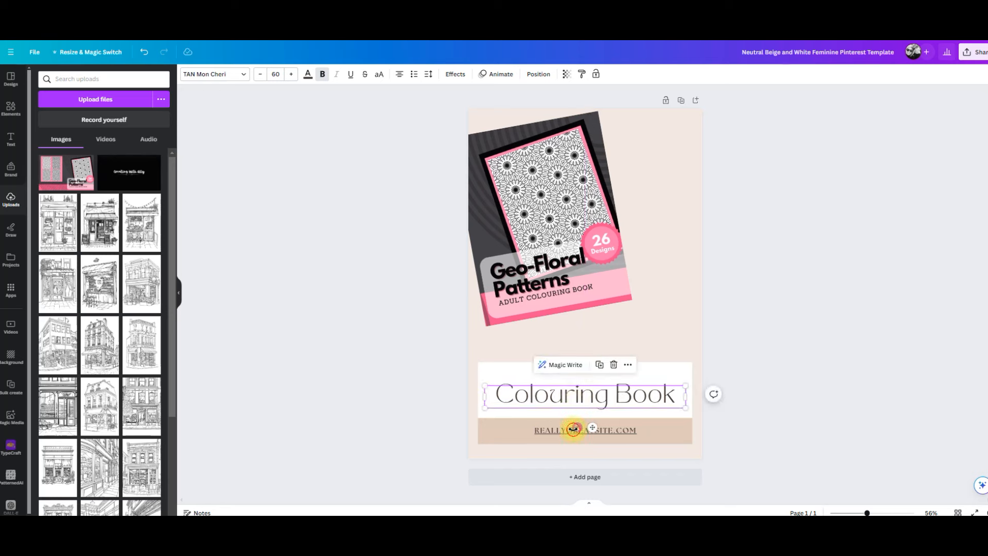
{"action": "double_click", "coordinate": [566, 432]}
{"action": "left_click", "coordinate": [575, 439]}
{"action": "type", "text": "HTTPS://ALLYPAYNE.BLOGSPOT.COM/"}
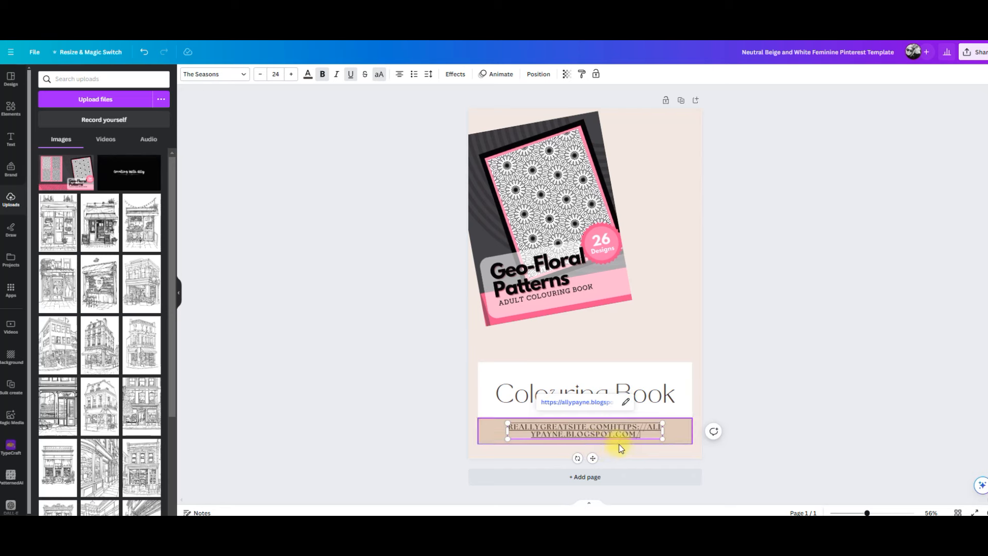
{"action": "left_click_drag", "start_coordinate": [610, 428], "coordinate": [496, 426]}
{"action": "key", "text": "BackSpace"}
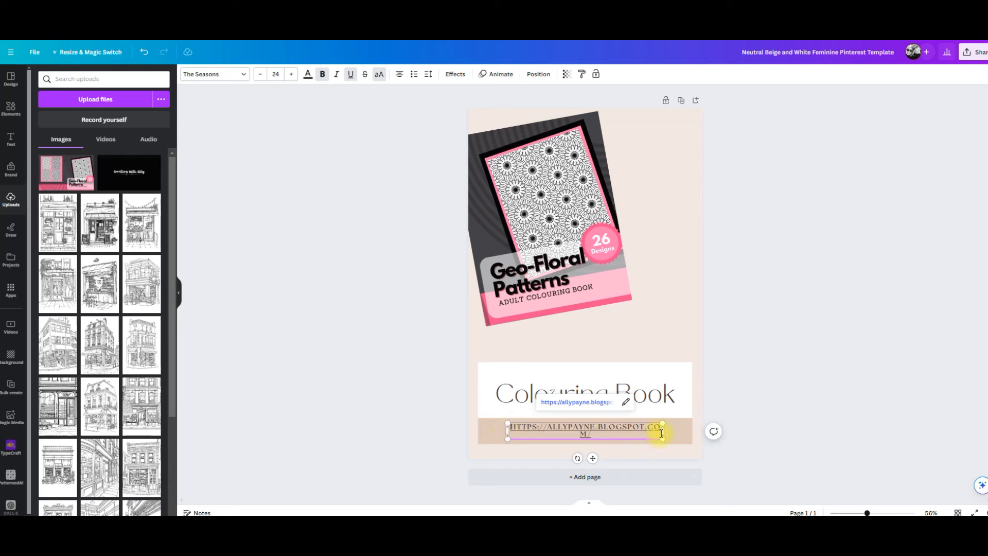
{"action": "left_click_drag", "start_coordinate": [663, 430], "coordinate": [675, 430]}
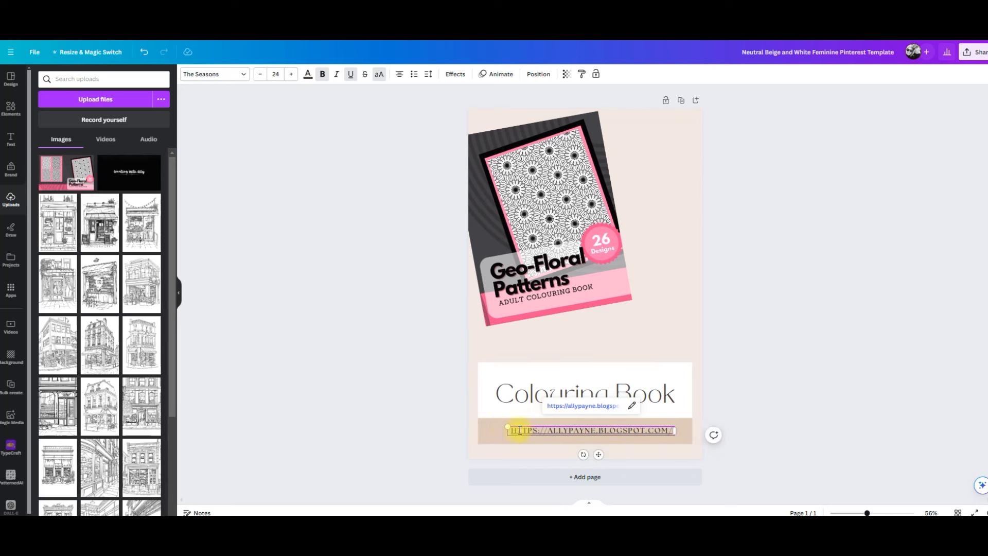
- Try the cover's photo colours as the page background and settle on a lighter custom tint of the Hot Pink and Friends pink
{"action": "left_click", "coordinate": [669, 275]}
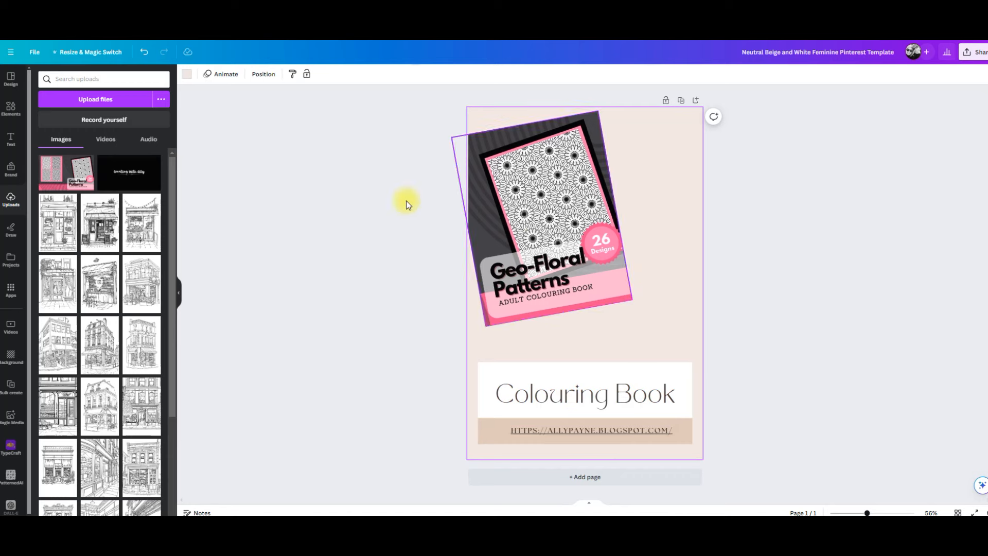
{"action": "left_click", "coordinate": [186, 76]}
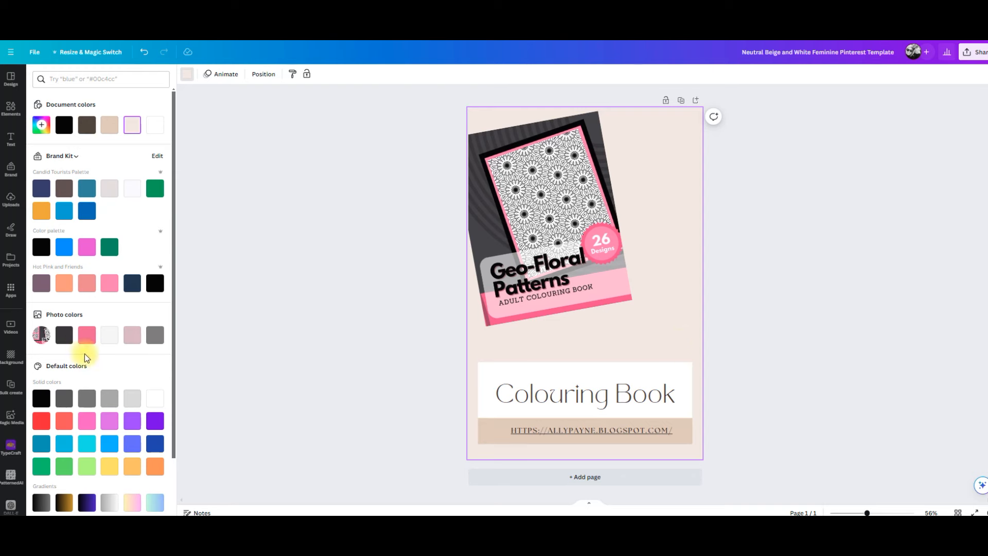
{"action": "left_click", "coordinate": [87, 335]}
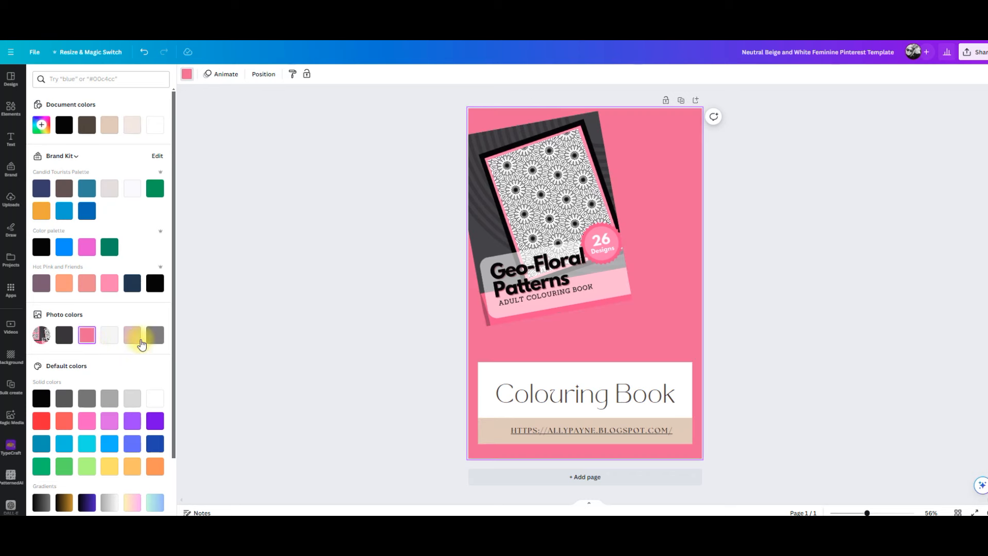
{"action": "left_click", "coordinate": [108, 336]}
{"action": "left_click", "coordinate": [133, 335]}
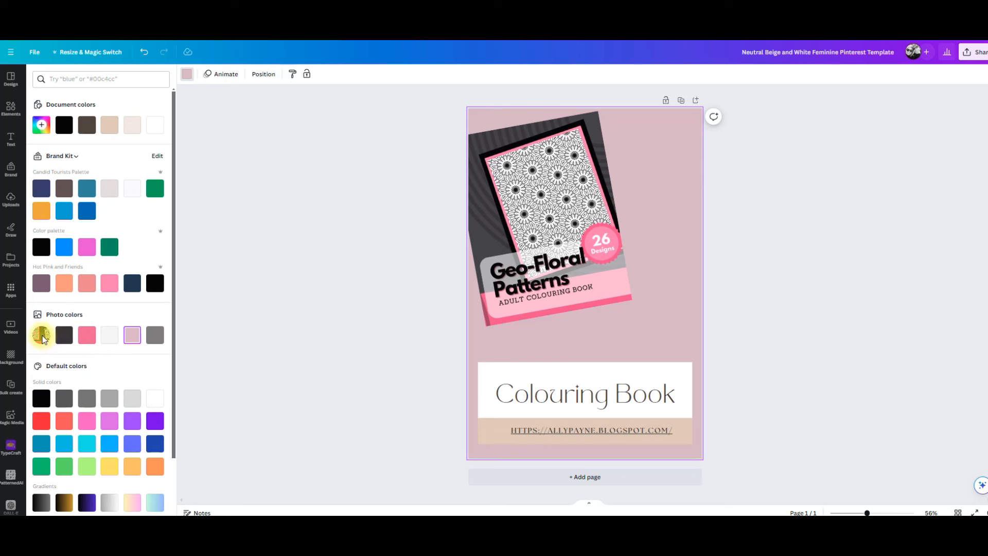
{"action": "left_click", "coordinate": [87, 335]}
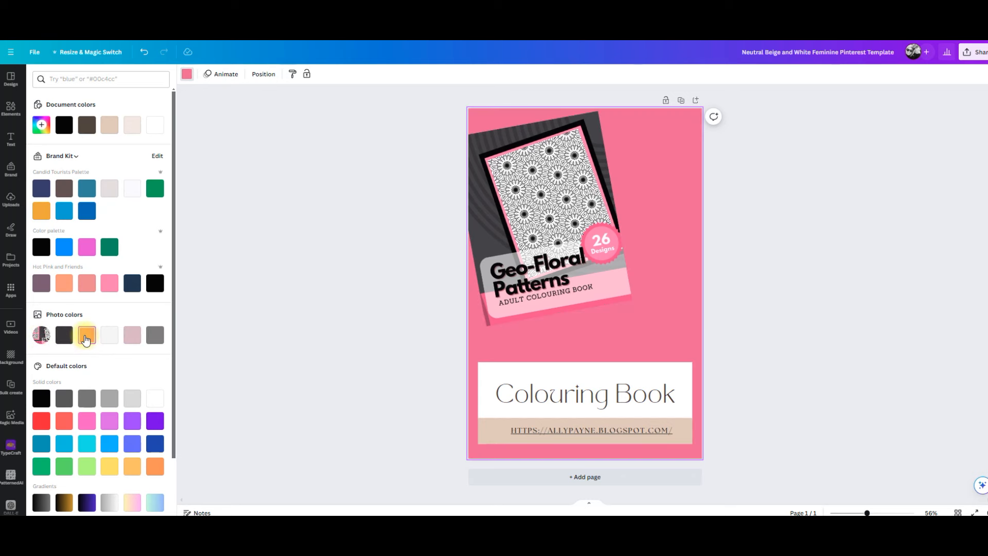
{"action": "left_click", "coordinate": [111, 284]}
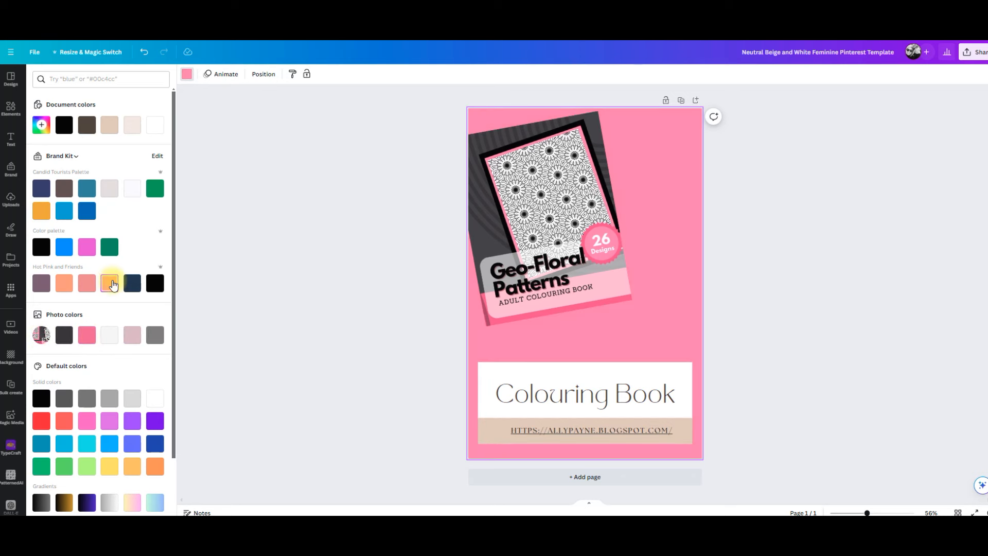
{"action": "left_click", "coordinate": [41, 125]}
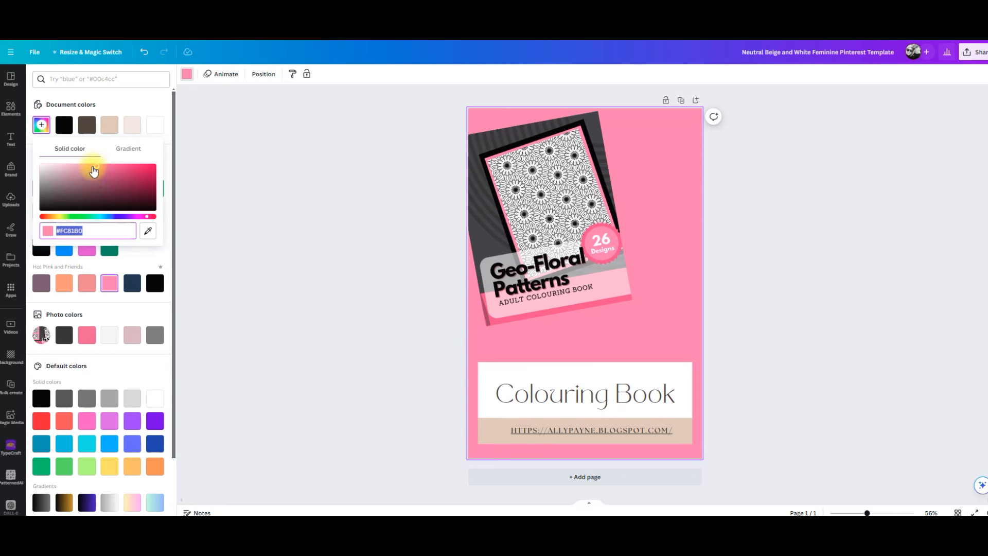
{"action": "left_click", "coordinate": [91, 170]}
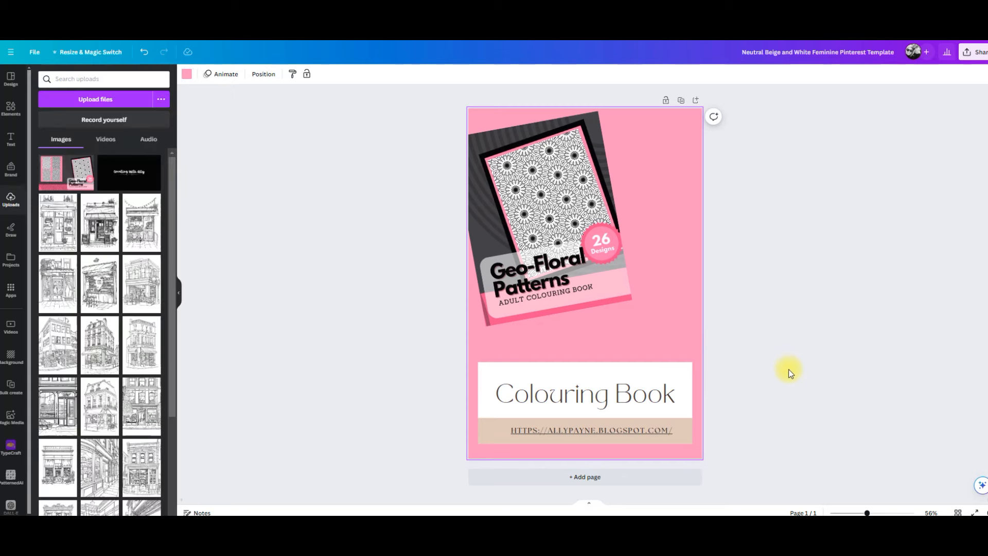
- Fill the beige bar behind the web address with the strong pink from the cover's photo colours
{"action": "left_click", "coordinate": [497, 430]}
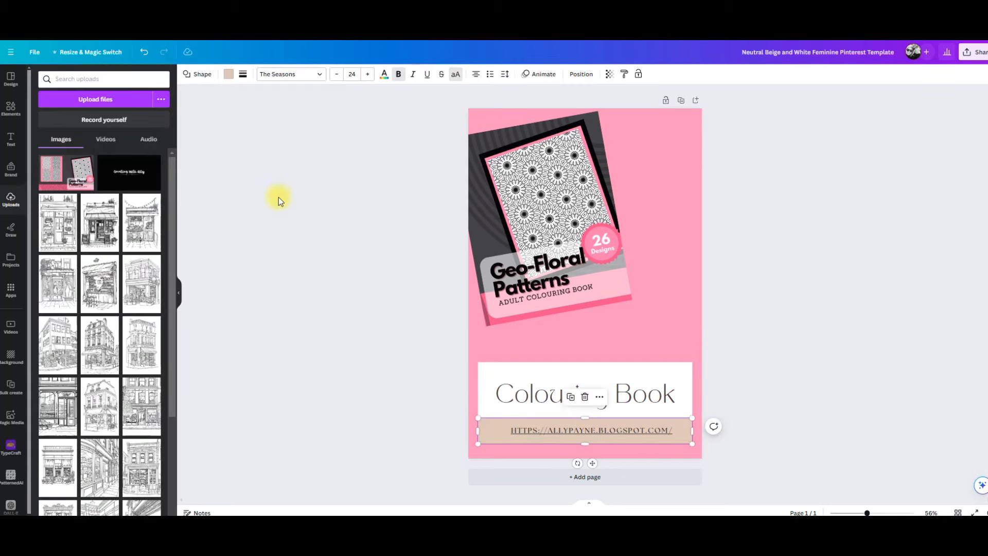
{"action": "left_click", "coordinate": [228, 75]}
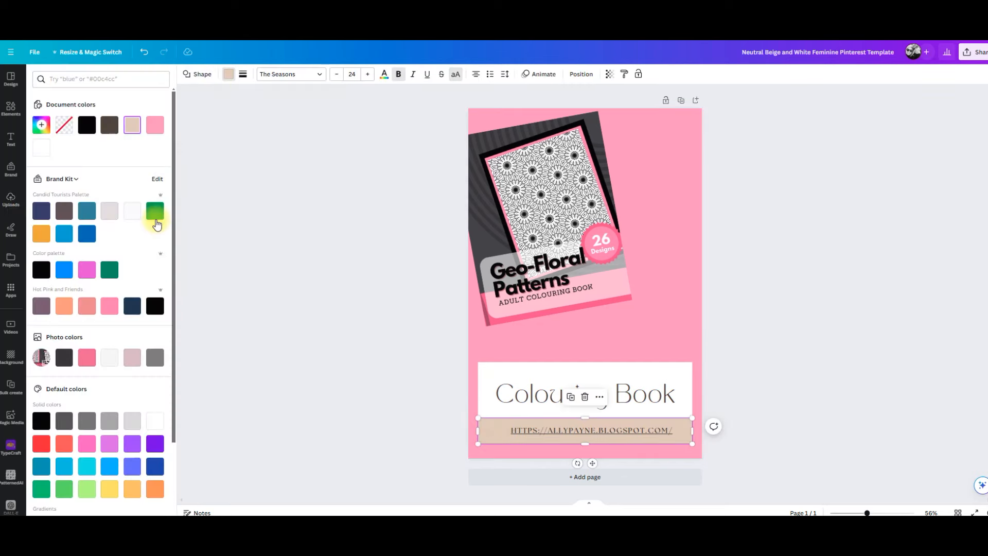
{"action": "left_click", "coordinate": [87, 363]}
- Change the web address text colour to white
{"action": "left_click", "coordinate": [592, 442]}
{"action": "double_click", "coordinate": [622, 431]}
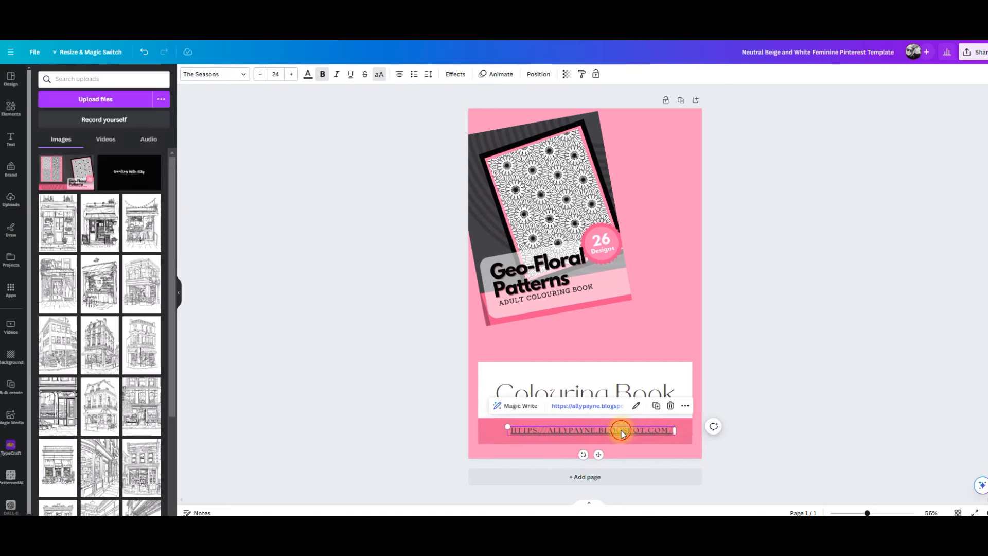
{"action": "left_click", "coordinate": [308, 74]}
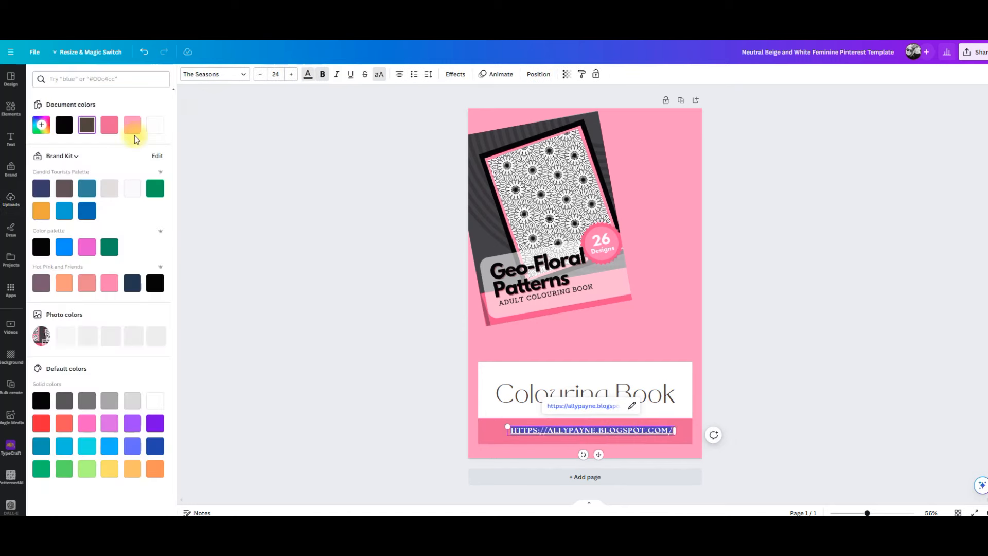
{"action": "left_click", "coordinate": [155, 125]}
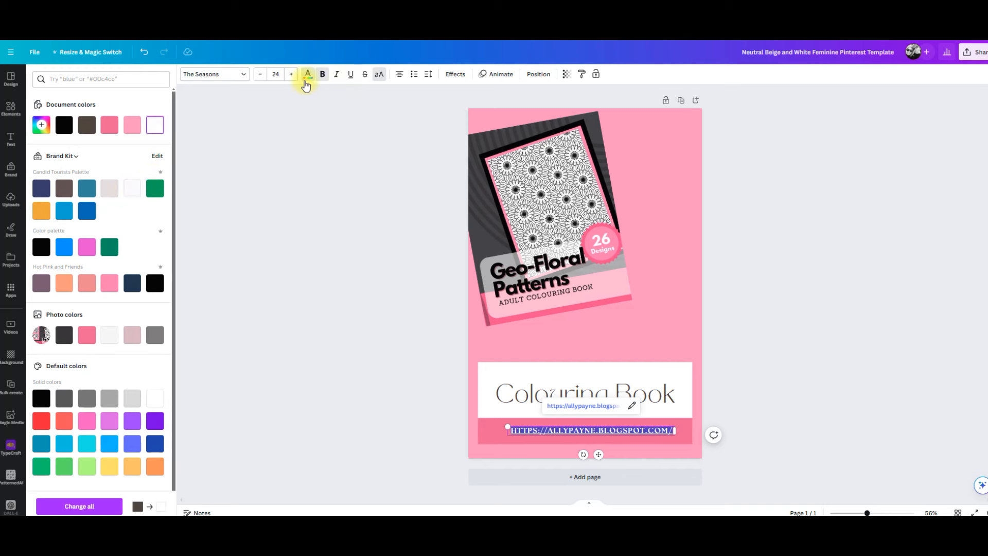
- Set the web address font size to 30 and widen its text box to about 888 px so it fits on one line
{"action": "left_click", "coordinate": [292, 74]}
{"action": "left_click", "coordinate": [291, 74]}
{"action": "left_click", "coordinate": [291, 74]}
{"action": "left_click", "coordinate": [291, 74]}
{"action": "left_click", "coordinate": [291, 74]}
{"action": "left_click", "coordinate": [291, 74]}
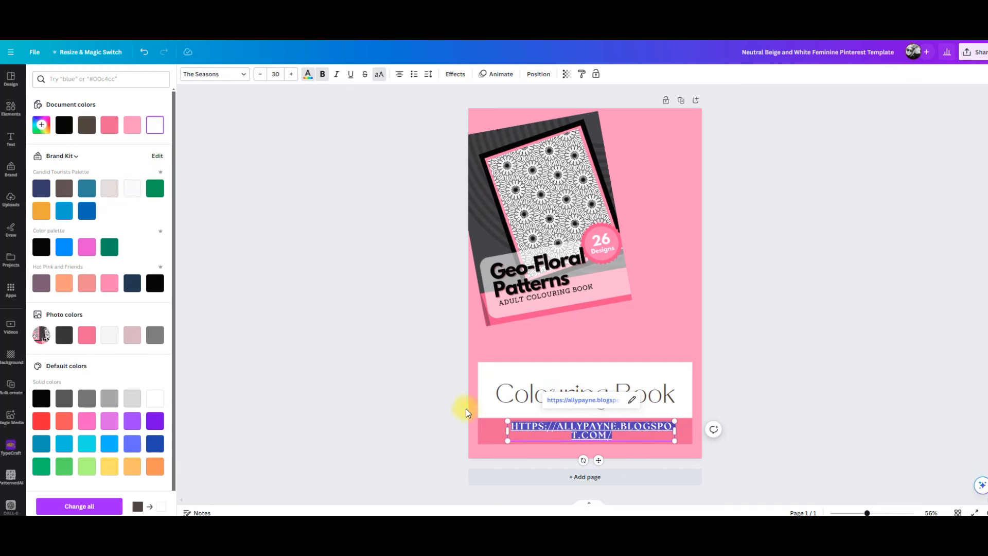
{"action": "left_click_drag", "start_coordinate": [507, 430], "coordinate": [478, 429]}
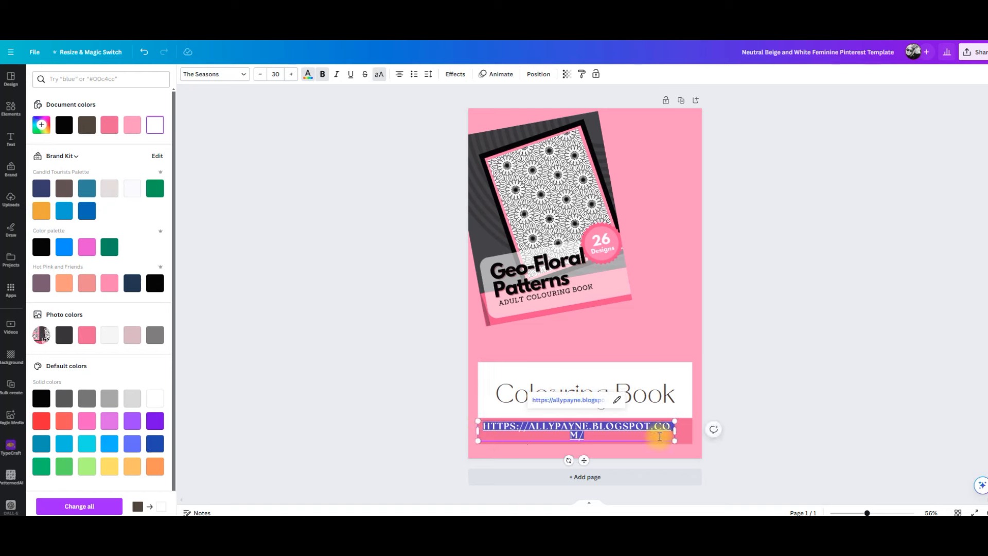
{"action": "left_click_drag", "start_coordinate": [675, 431], "coordinate": [686, 430]}
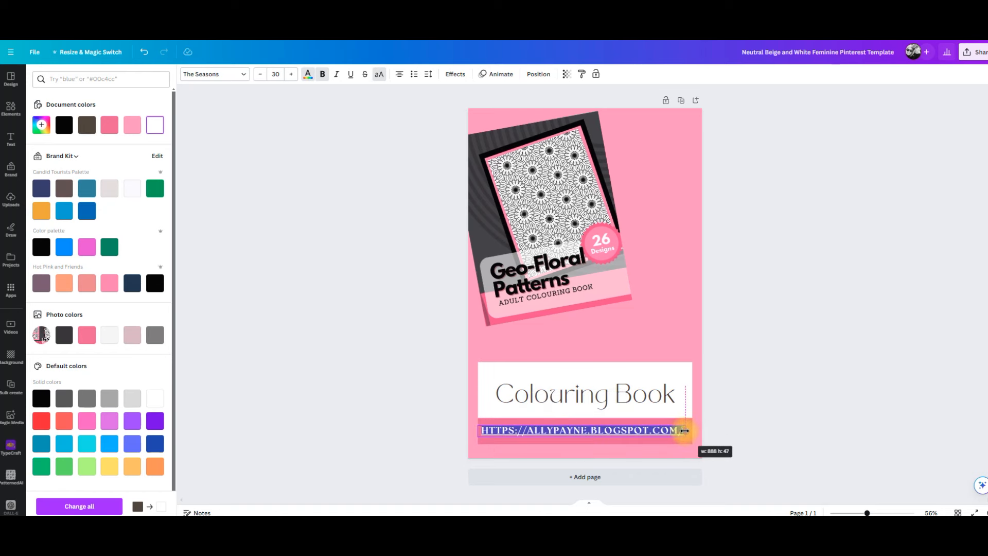
{"action": "left_click", "coordinate": [736, 442]}
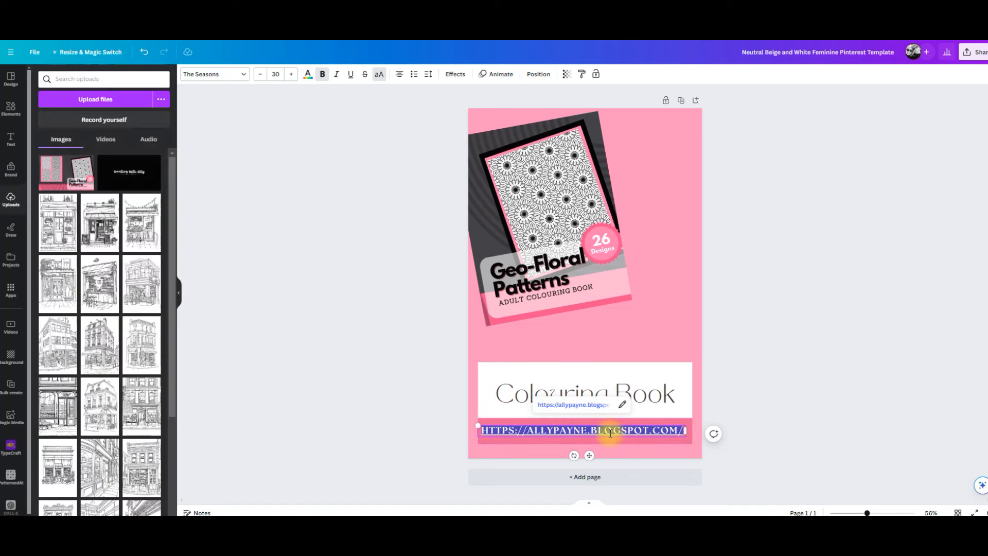
- Move the web address text slightly lower so it sits centred within the strong pink bar
{"action": "left_click", "coordinate": [514, 329]}
{"action": "left_click_drag", "start_coordinate": [548, 429], "coordinate": [553, 432]}
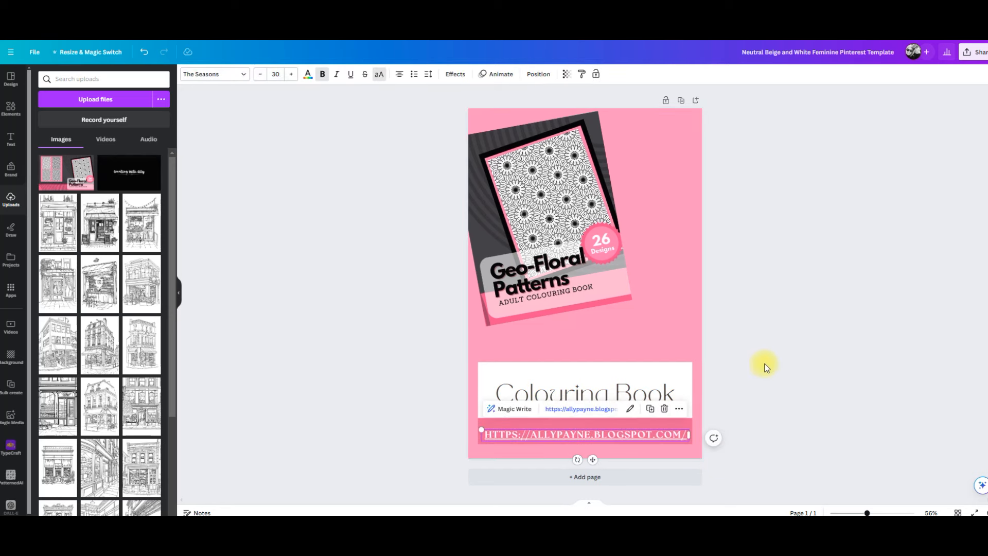
{"action": "left_click", "coordinate": [770, 364]}
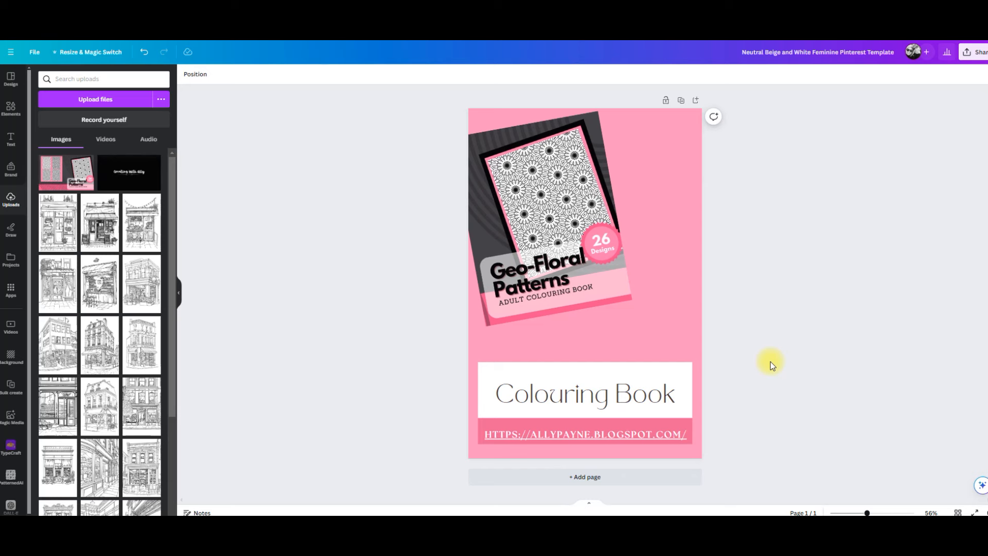
- Duplicate the "Colouring Book" heading, place the copy just above the original, and change its text to "Floral Pattern"
{"action": "left_click", "coordinate": [571, 377]}
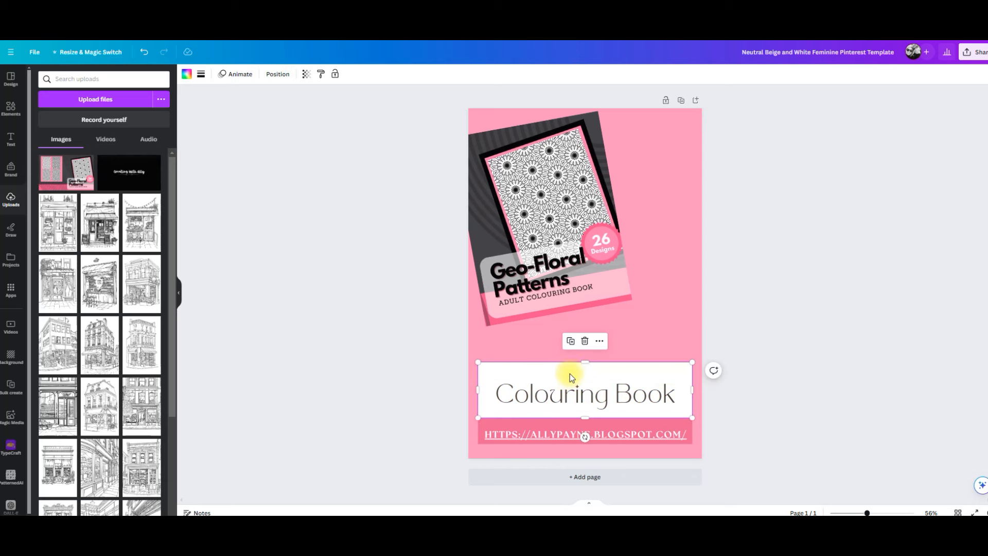
{"action": "left_click", "coordinate": [545, 394]}
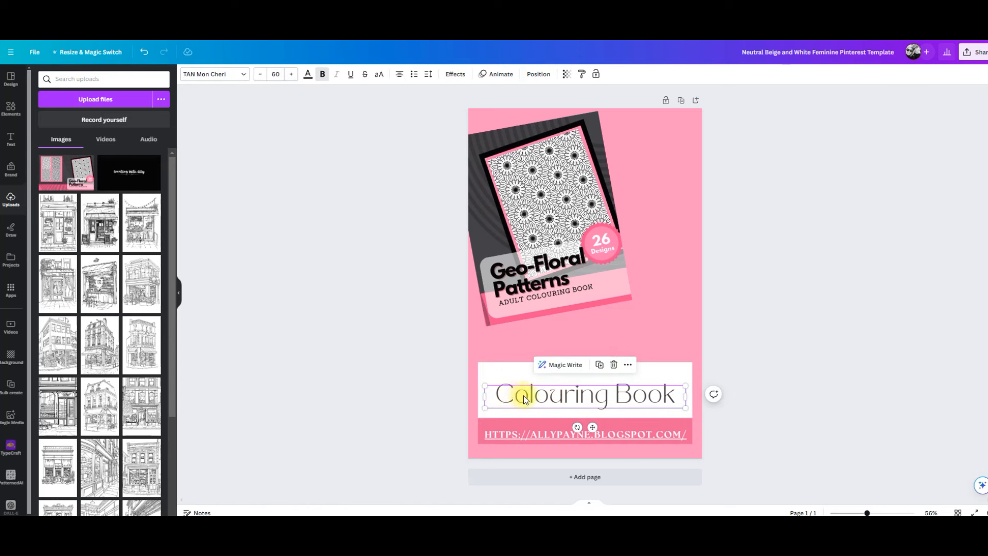
{"action": "key", "text": "ctrl+d"}
{"action": "left_click_drag", "start_coordinate": [571, 400], "coordinate": [577, 379]}
{"action": "double_click", "coordinate": [577, 377]}
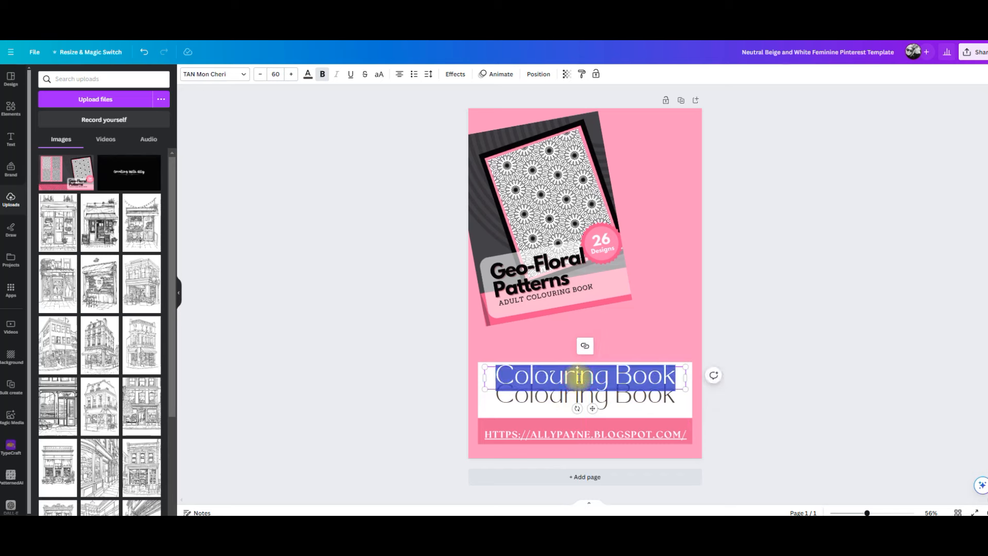
{"action": "type", "text": "Floral"}
{"action": "type", "text": " Payye"}
{"action": "key", "text": "BackSpace"}
{"action": "key", "text": "BackSpace"}
{"action": "key", "text": "BackSpace"}
{"action": "type", "text": "ttern"}
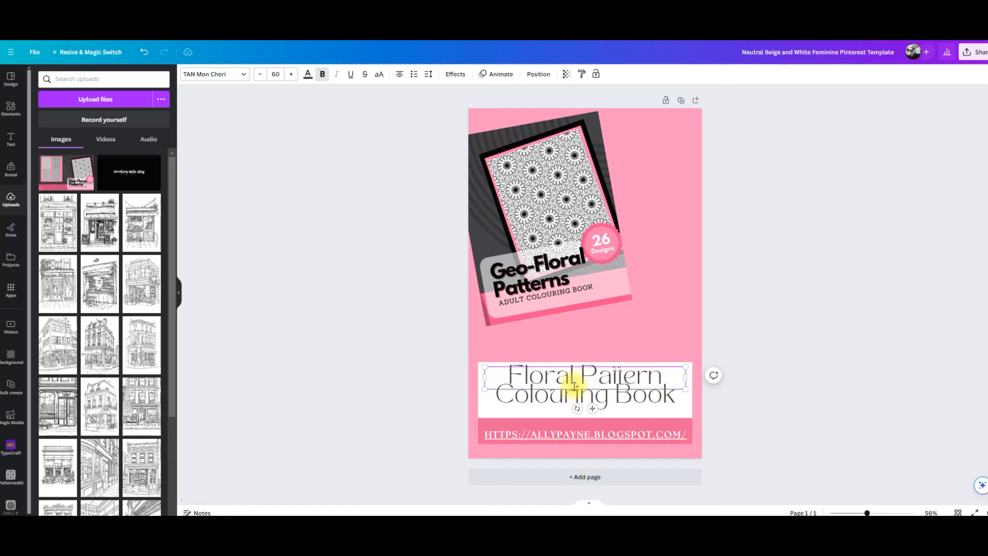
- Reduce the font size of the "Floral Pattern" line to 48
{"action": "triple_click", "coordinate": [576, 379]}
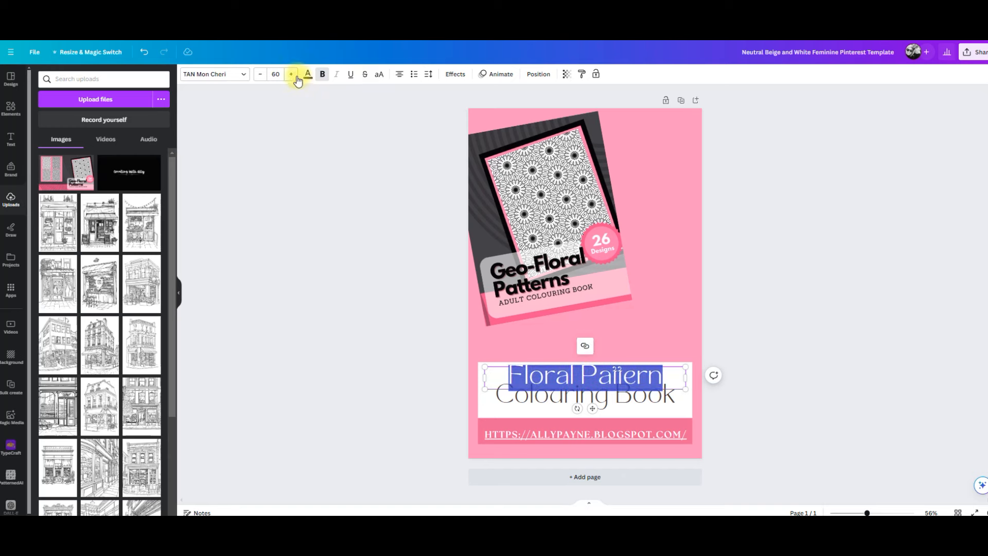
{"action": "left_click", "coordinate": [260, 75]}
{"action": "left_click", "coordinate": [261, 74]}
{"action": "left_click", "coordinate": [260, 74]}
{"action": "left_click", "coordinate": [260, 74]}
{"action": "left_click", "coordinate": [260, 74]}
{"action": "left_click", "coordinate": [260, 74]}
{"action": "left_click", "coordinate": [260, 74]}
{"action": "left_click", "coordinate": [696, 407]}
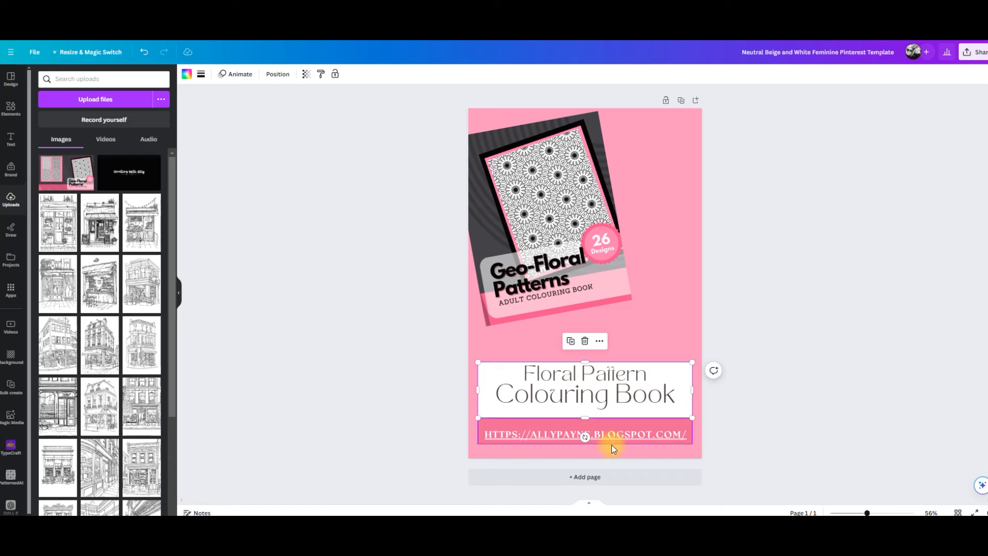
- Apply the Drift animation to the book cover photo
{"action": "left_click", "coordinate": [542, 207]}
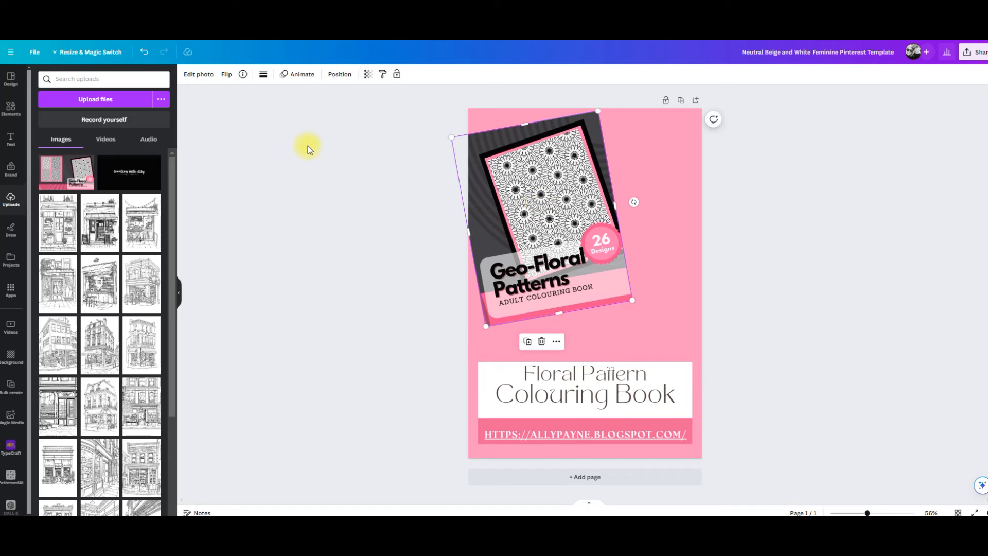
{"action": "left_click", "coordinate": [291, 73]}
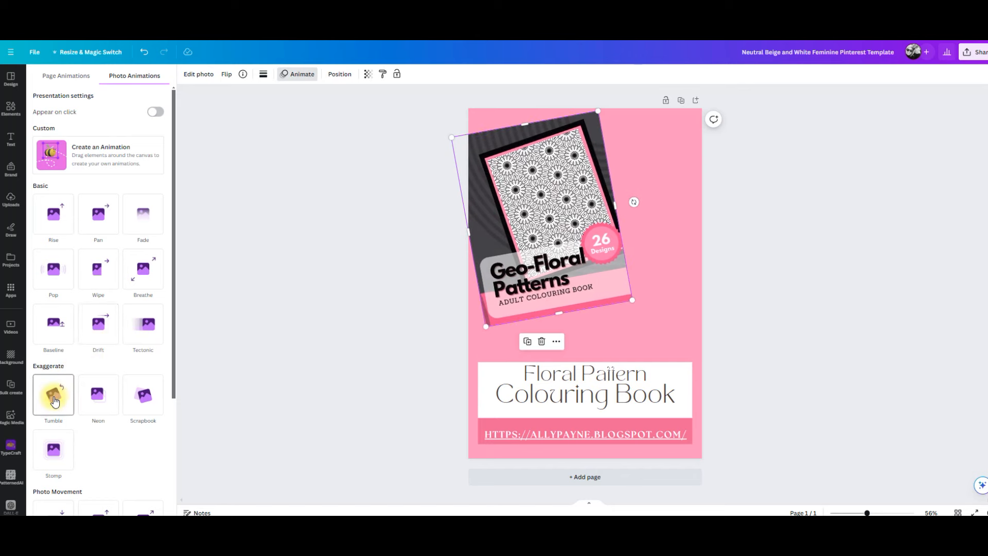
{"action": "left_click", "coordinate": [93, 330]}
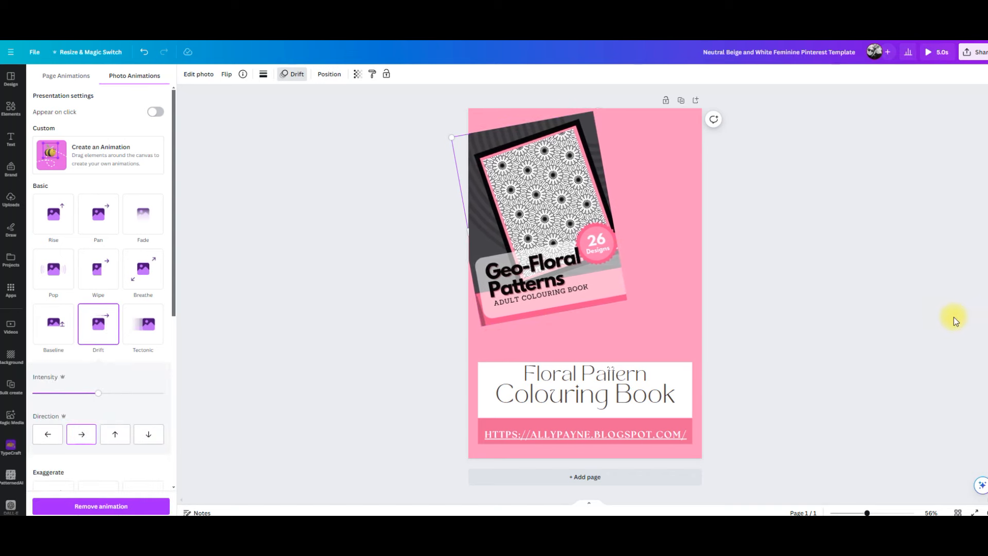
- Adjust the placement of the heading lines in the white box and apply the Pop animation to both lines and the cover photo
{"action": "left_click_drag", "start_coordinate": [567, 394], "coordinate": [556, 401]}
{"action": "double_click", "coordinate": [492, 375]}
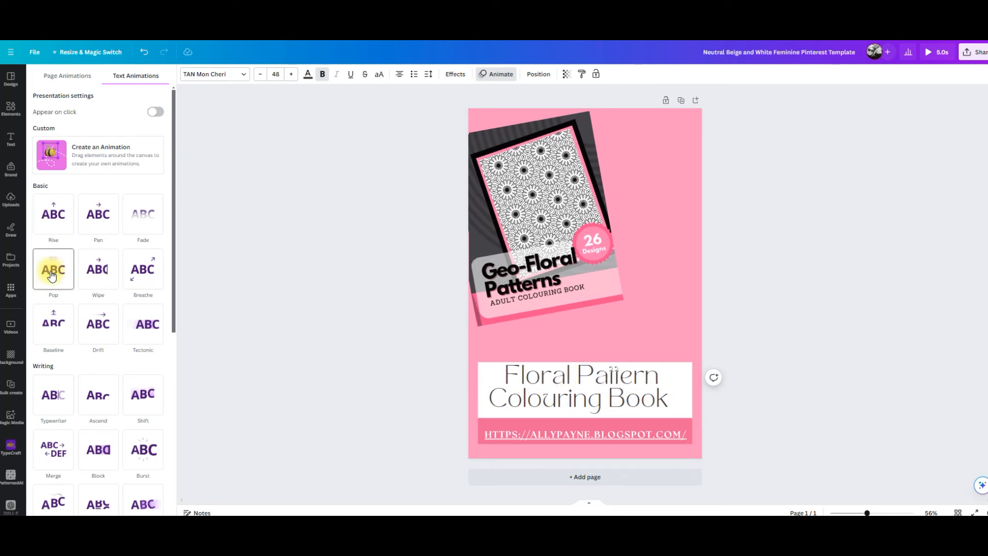
{"action": "left_click", "coordinate": [79, 265]}
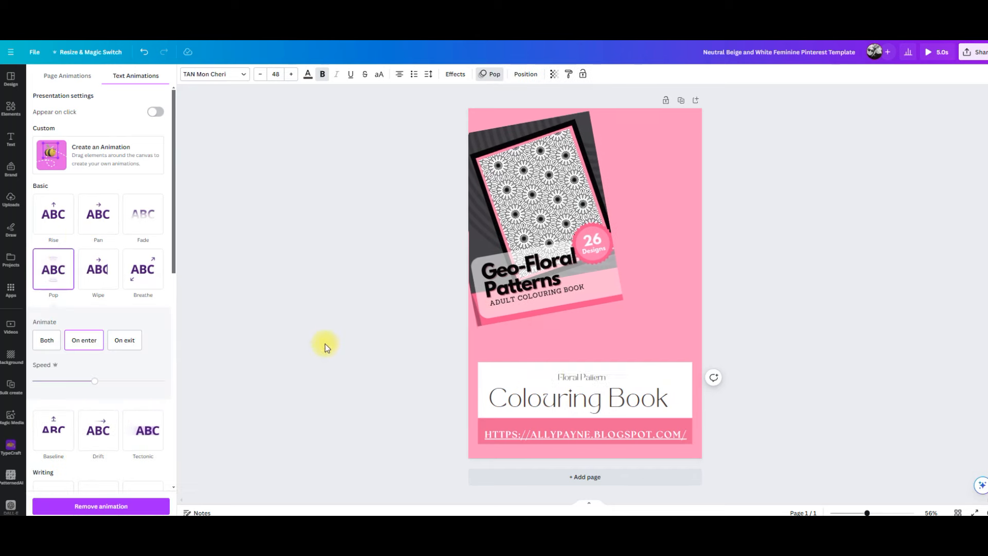
{"action": "left_click", "coordinate": [561, 399]}
{"action": "left_click", "coordinate": [52, 268]}
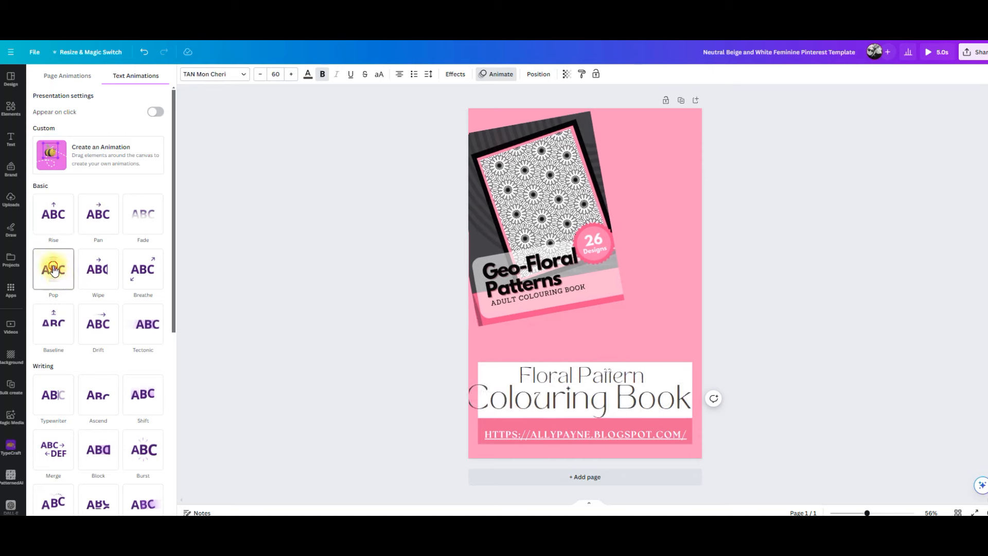
{"action": "left_click", "coordinate": [541, 177]}
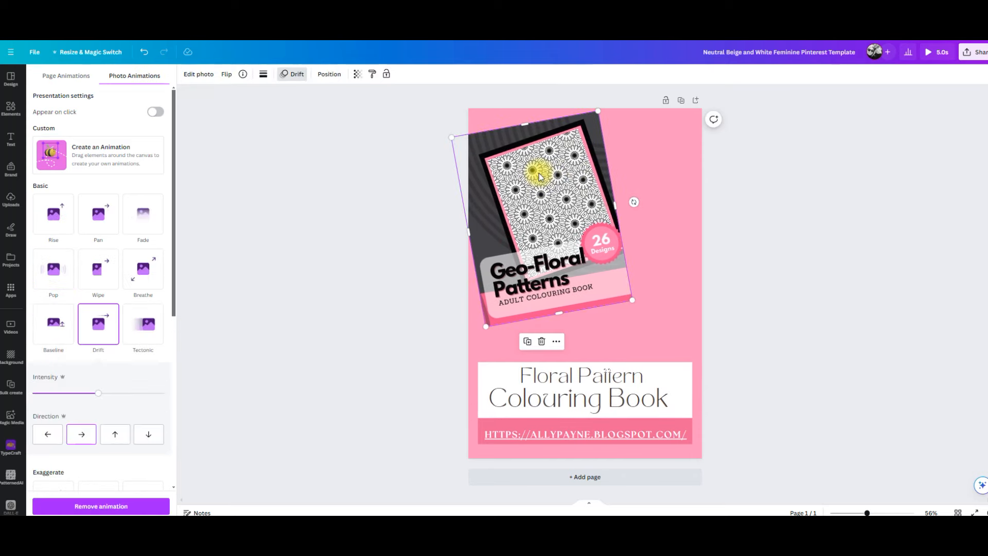
{"action": "left_click", "coordinate": [53, 266]}
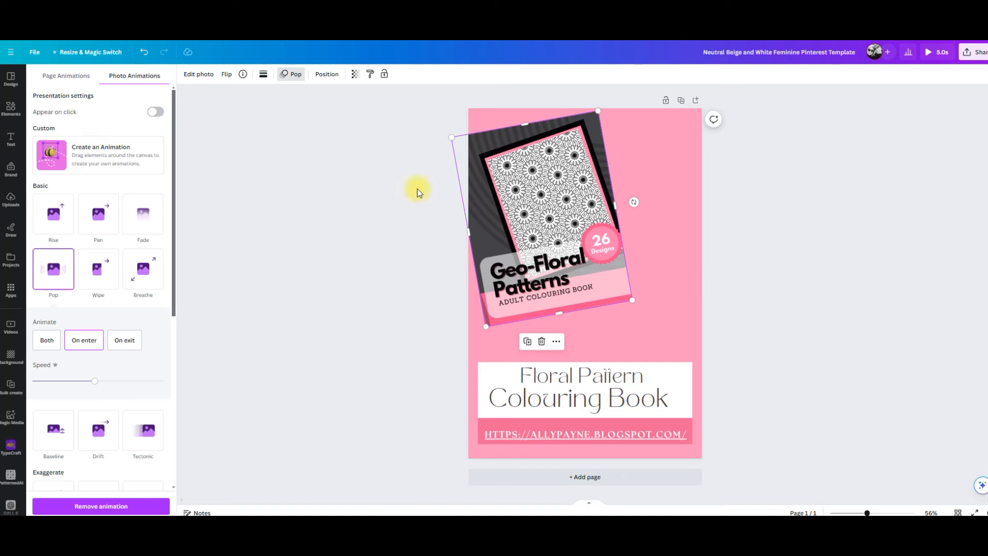
- Insert the black-and-white pattern page with slanted rows of cross-shaped flowers from the uploaded images
{"action": "left_click", "coordinate": [10, 200]}
{"action": "scroll", "coordinate": [119, 322], "scroll_direction": "down", "scroll_amount": 10}
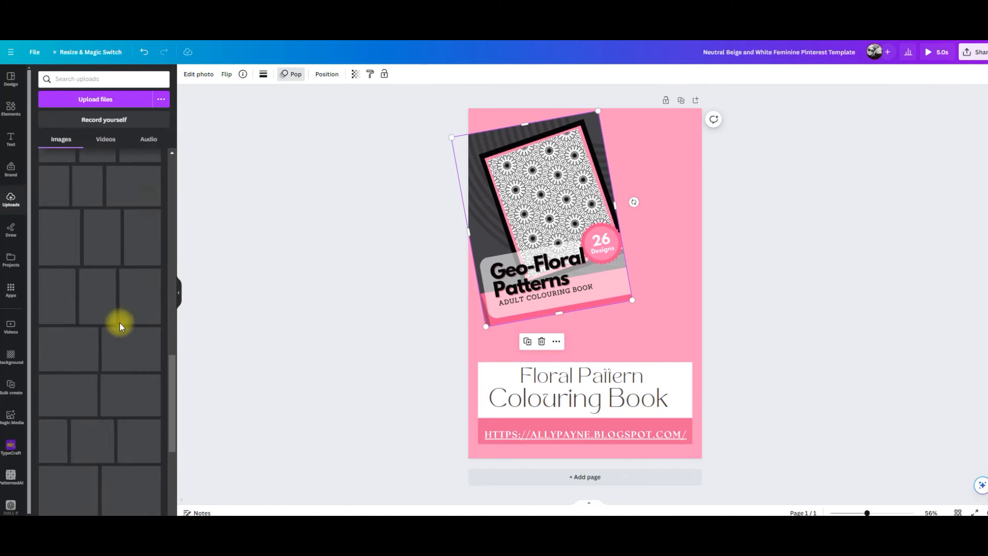
{"action": "scroll", "coordinate": [119, 322], "scroll_direction": "down", "scroll_amount": 3}
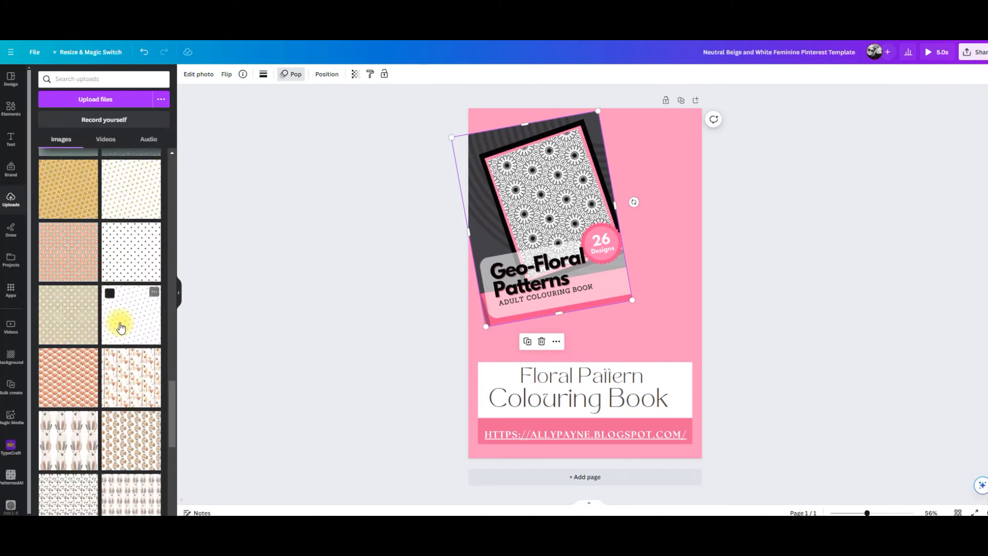
{"action": "scroll", "coordinate": [120, 328], "scroll_direction": "down", "scroll_amount": 5}
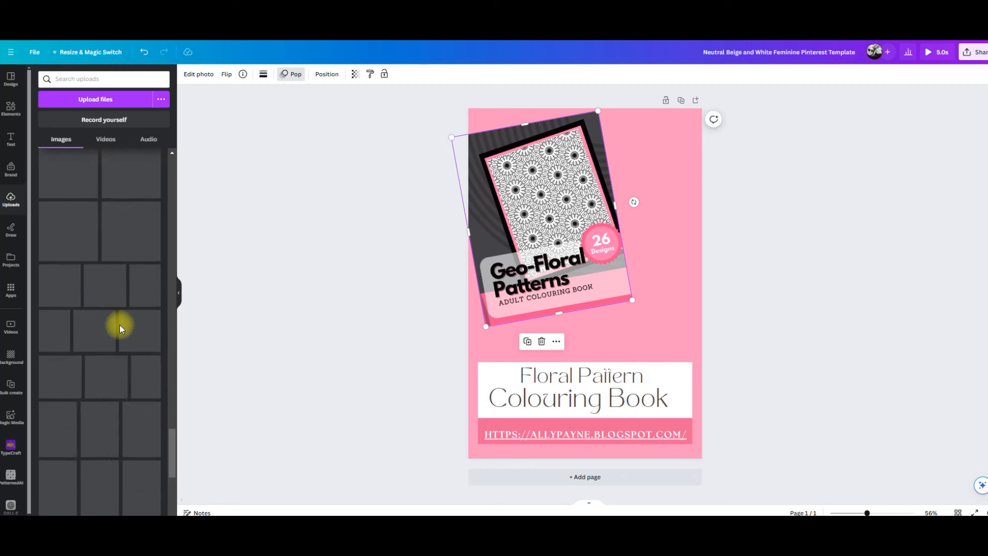
{"action": "scroll", "coordinate": [120, 326], "scroll_direction": "down", "scroll_amount": 5}
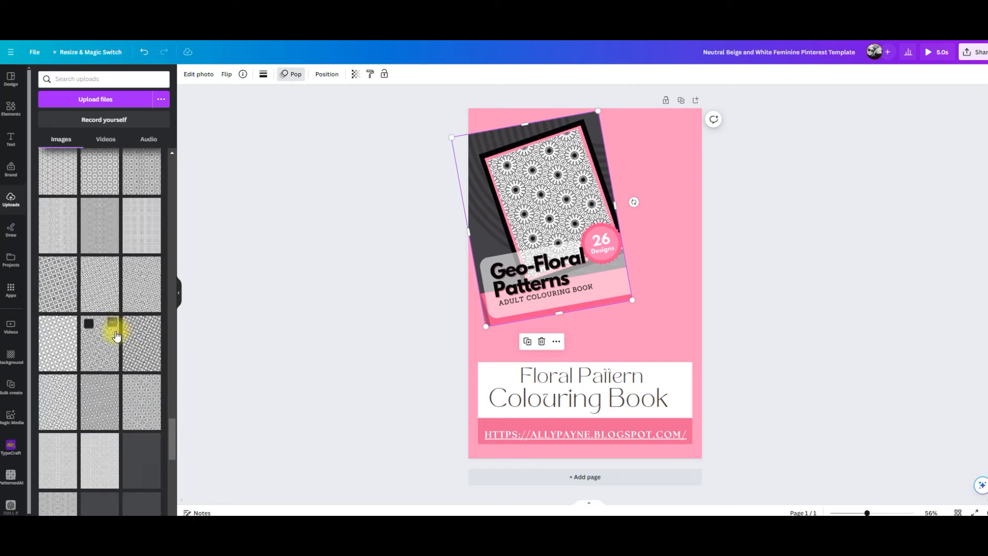
{"action": "left_click", "coordinate": [136, 275]}
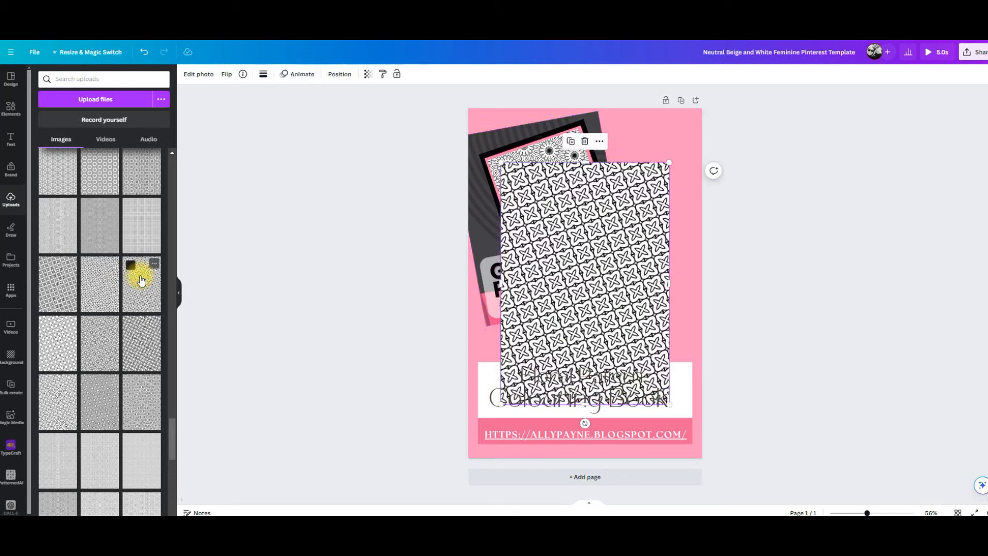
- Shrink the cross-flower pattern page to about 307 × 441 px and place it beside the cover's upper right, tilted about 13° clockwise
{"action": "left_click_drag", "start_coordinate": [571, 262], "coordinate": [615, 197]}
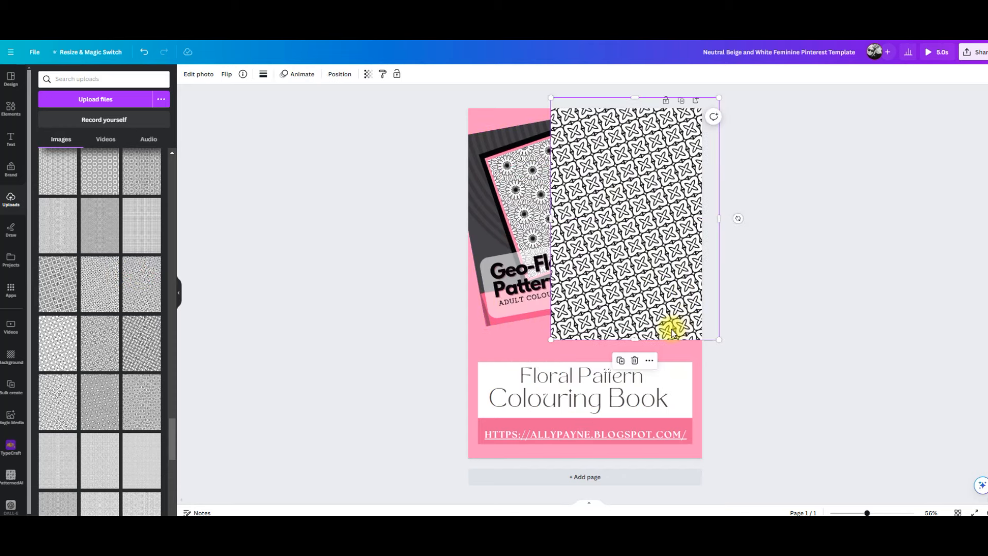
{"action": "left_click_drag", "start_coordinate": [719, 341], "coordinate": [622, 201]}
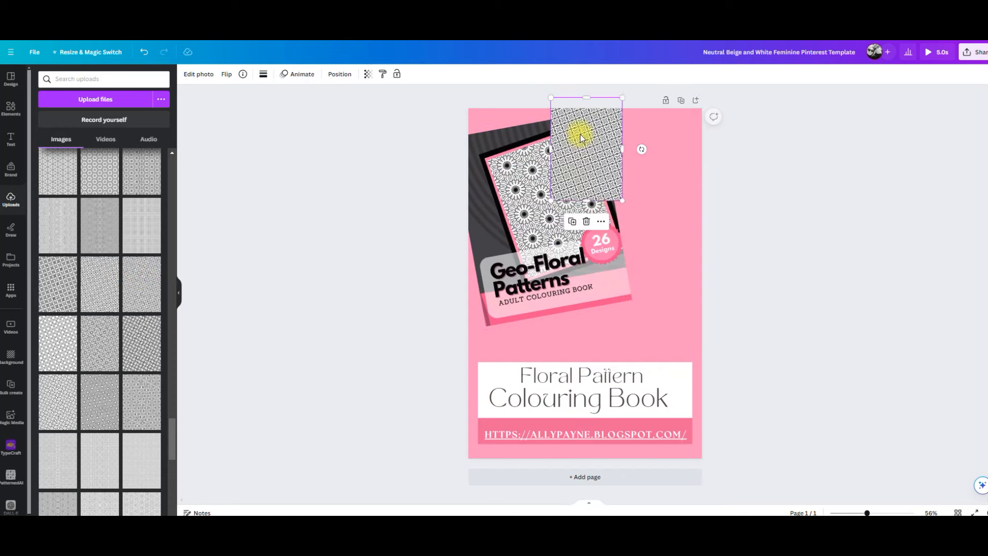
{"action": "left_click_drag", "start_coordinate": [587, 123], "coordinate": [655, 138]}
{"action": "left_click_drag", "start_coordinate": [700, 168], "coordinate": [664, 163]}
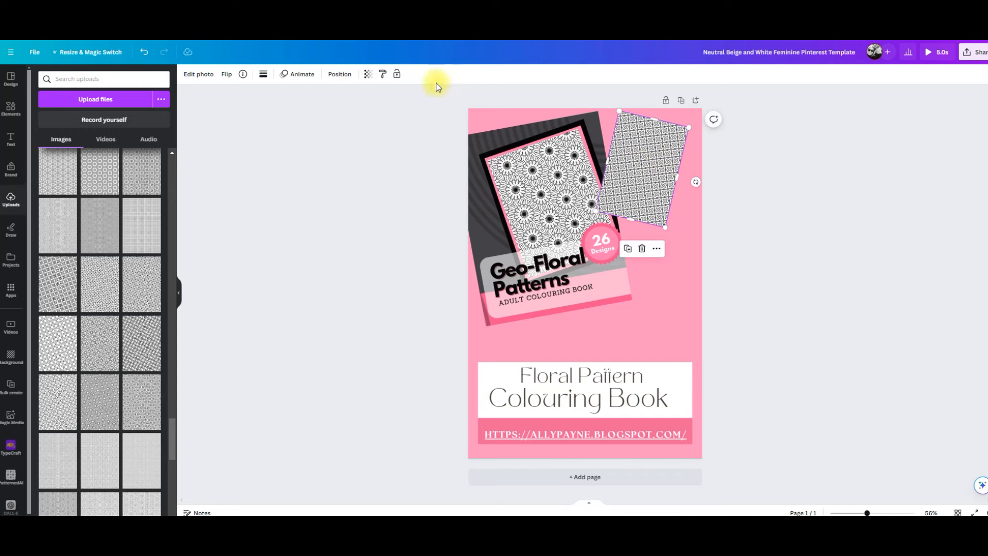
- Reorder the layers so the cross-flower pattern page sits directly behind the book cover
{"action": "left_click", "coordinate": [335, 75]}
{"action": "left_click", "coordinate": [135, 76]}
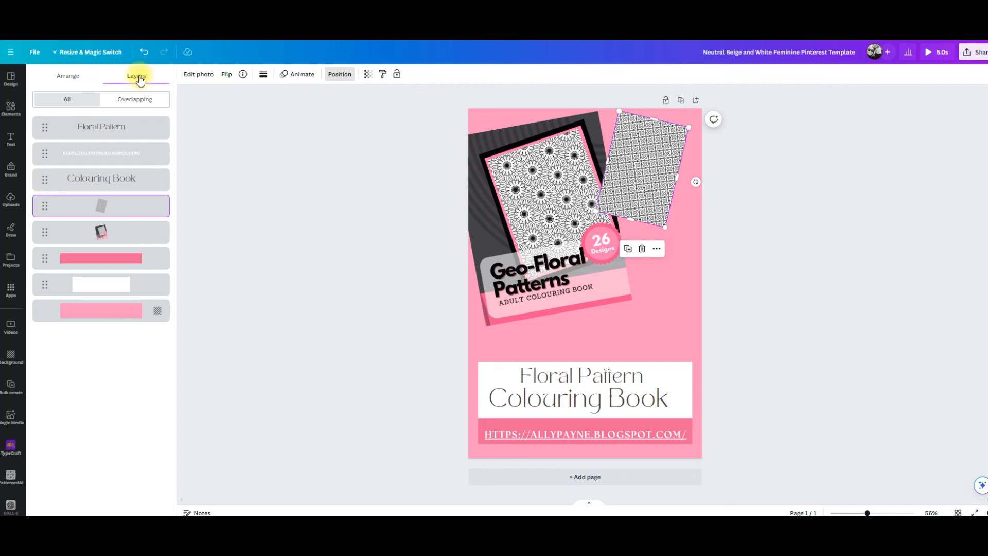
{"action": "left_click", "coordinate": [69, 81]}
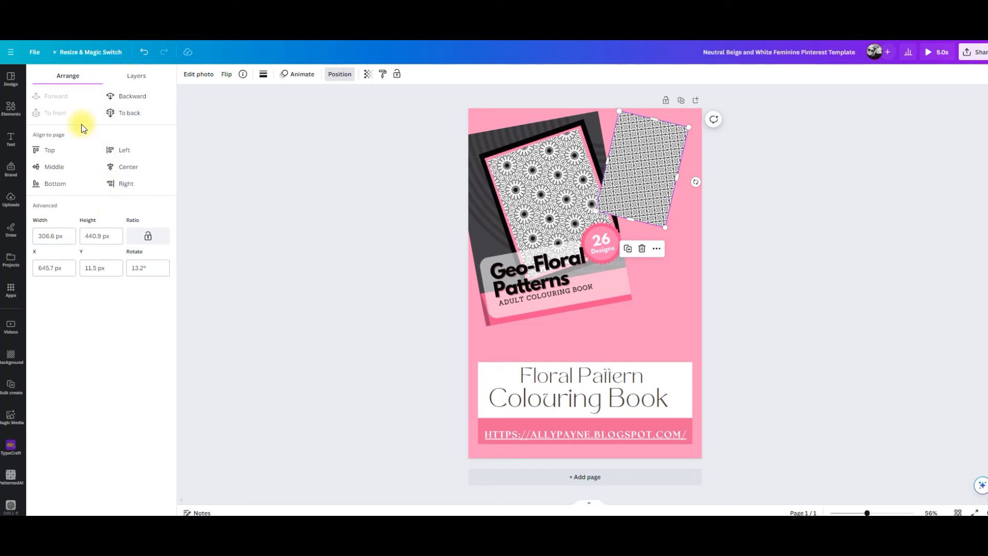
{"action": "left_click", "coordinate": [135, 77]}
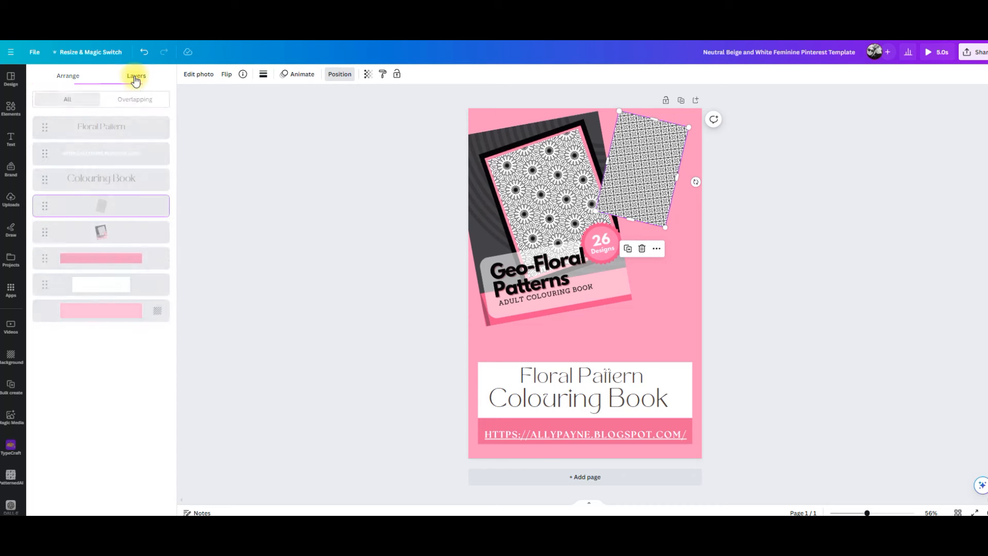
{"action": "left_click_drag", "start_coordinate": [115, 207], "coordinate": [108, 249]}
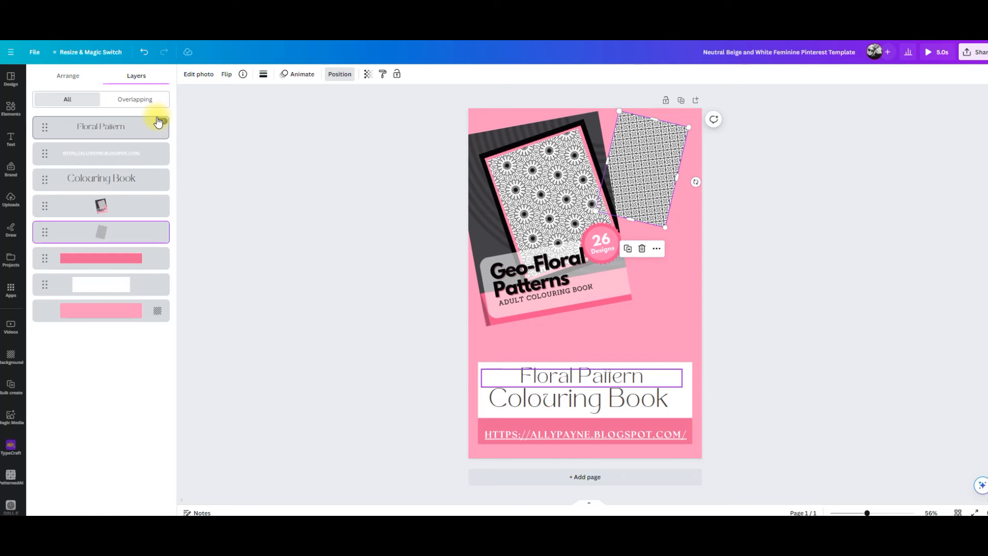
- Try the ringed-circle pattern page from the uploads, delete it, and insert the circle-and-square pattern page instead
{"action": "left_click", "coordinate": [11, 199]}
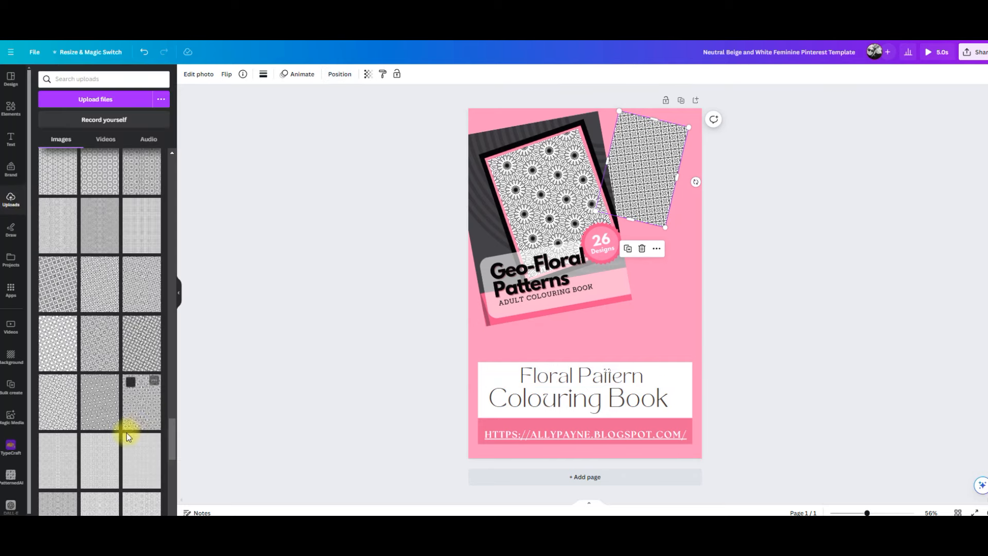
{"action": "left_click", "coordinate": [99, 407]}
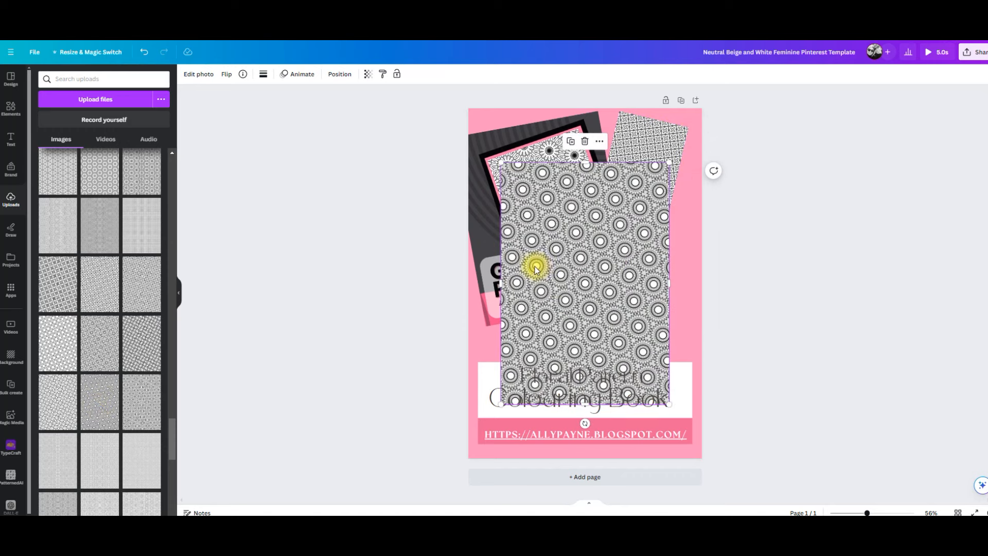
{"action": "key", "text": "Delete"}
{"action": "left_click", "coordinate": [48, 341]}
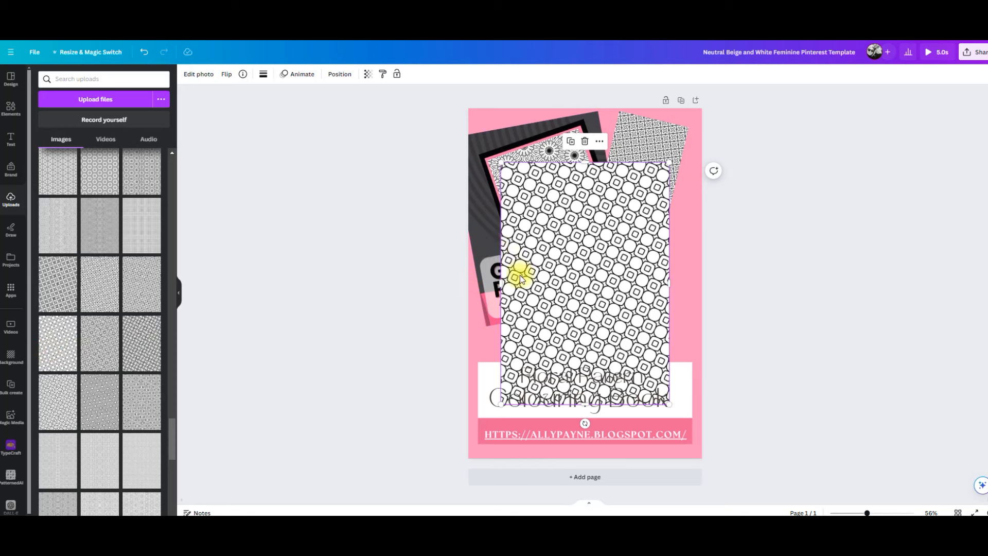
- Shrink the circle-and-square pattern page, tilt it anticlockwise, and place it beside the cover below the first pattern page
{"action": "left_click_drag", "start_coordinate": [670, 162], "coordinate": [557, 267]}
{"action": "left_click_drag", "start_coordinate": [547, 334], "coordinate": [656, 262]}
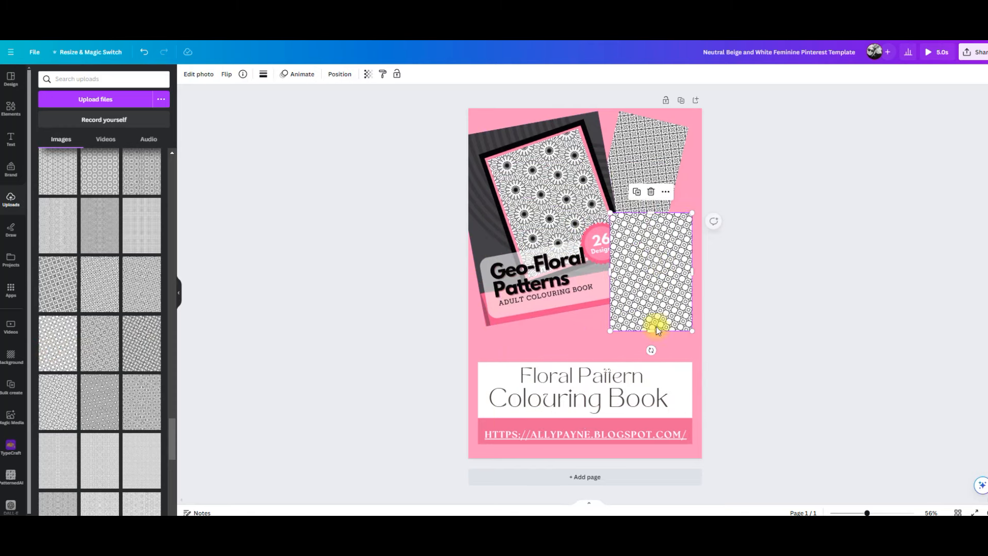
{"action": "left_click_drag", "start_coordinate": [693, 333], "coordinate": [684, 313]}
{"action": "left_click_drag", "start_coordinate": [643, 339], "coordinate": [663, 325]}
{"action": "left_click_drag", "start_coordinate": [651, 258], "coordinate": [660, 233]}
{"action": "left_click_drag", "start_coordinate": [640, 288], "coordinate": [619, 320]}
- Move the circle-and-square pattern page's layer directly behind the book cover
{"action": "left_click", "coordinate": [338, 75]}
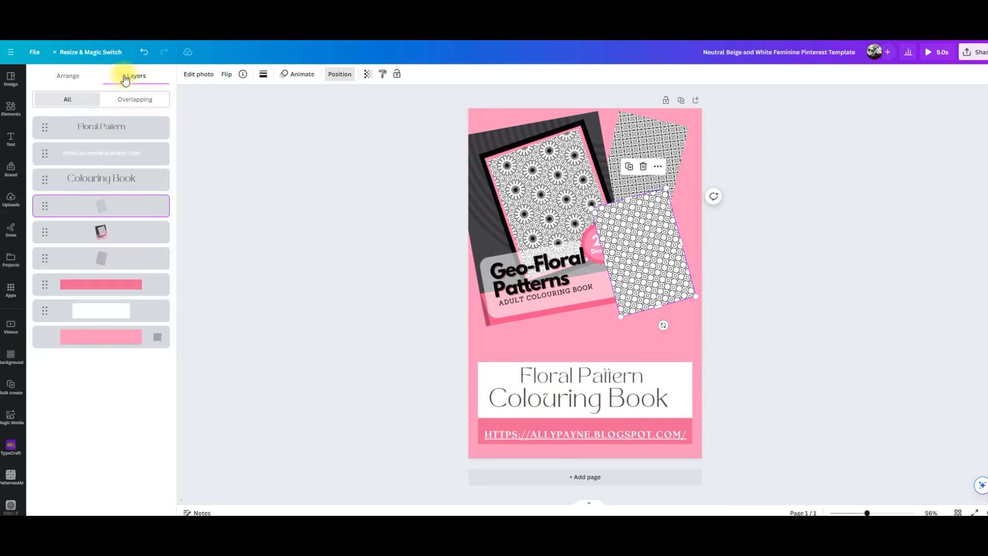
{"action": "left_click_drag", "start_coordinate": [125, 203], "coordinate": [117, 227]}
{"action": "left_click", "coordinate": [745, 241]}
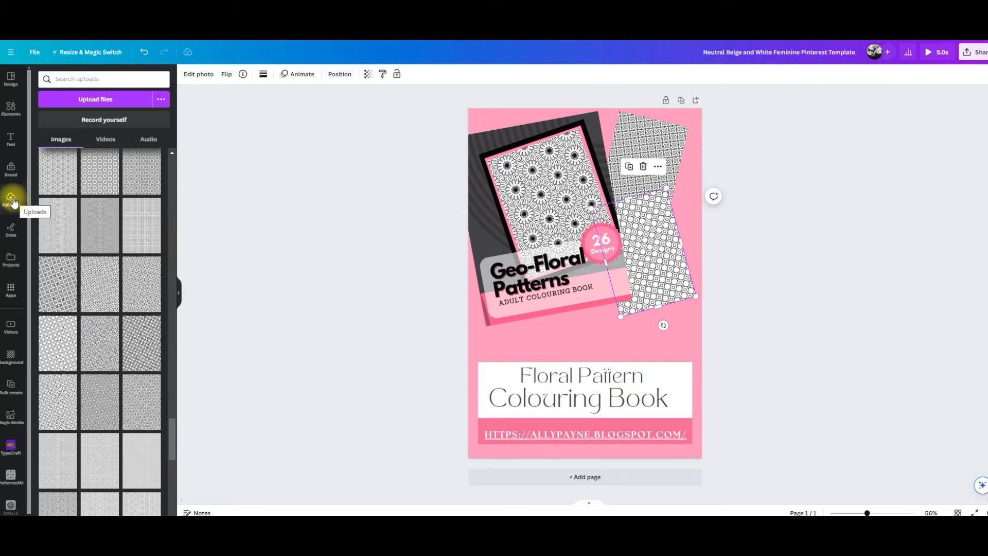
- Insert the star pattern page and the daisy pattern page from the uploads, and move the daisy page lower on the pin
{"action": "scroll", "coordinate": [115, 429], "scroll_direction": "down", "scroll_amount": 2}
{"action": "scroll", "coordinate": [115, 429], "scroll_direction": "up", "scroll_amount": 2}
{"action": "scroll", "coordinate": [114, 396], "scroll_direction": "up", "scroll_amount": 2}
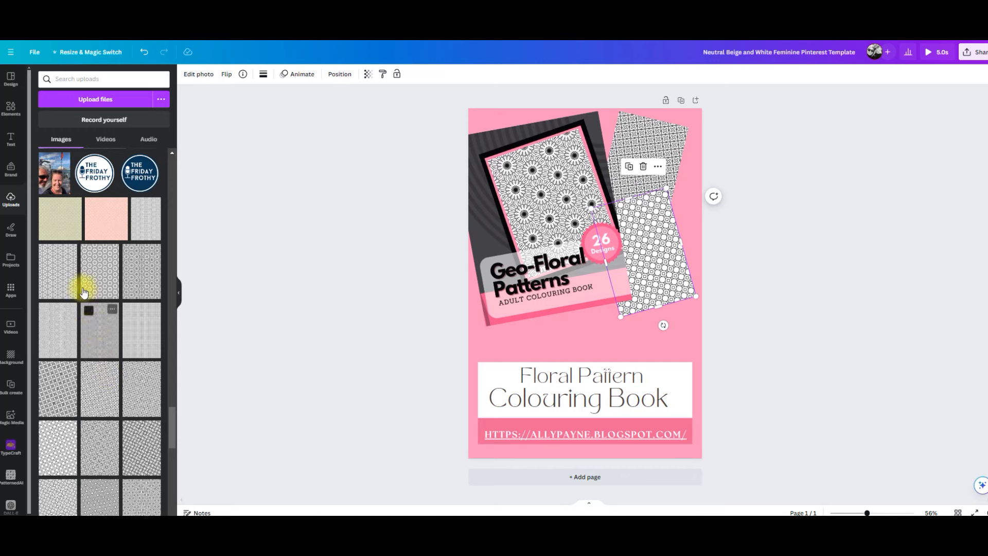
{"action": "left_click", "coordinate": [55, 275]}
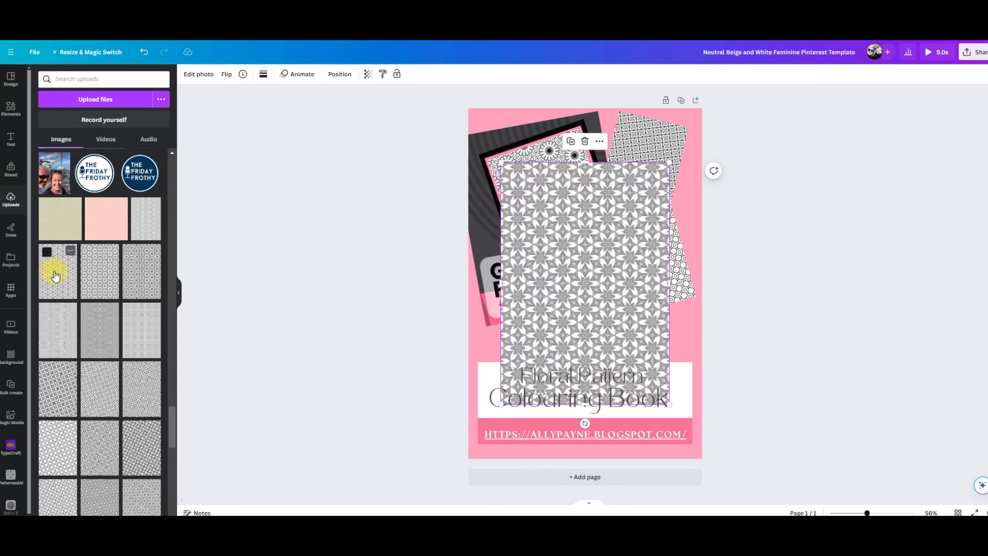
{"action": "left_click", "coordinate": [142, 270]}
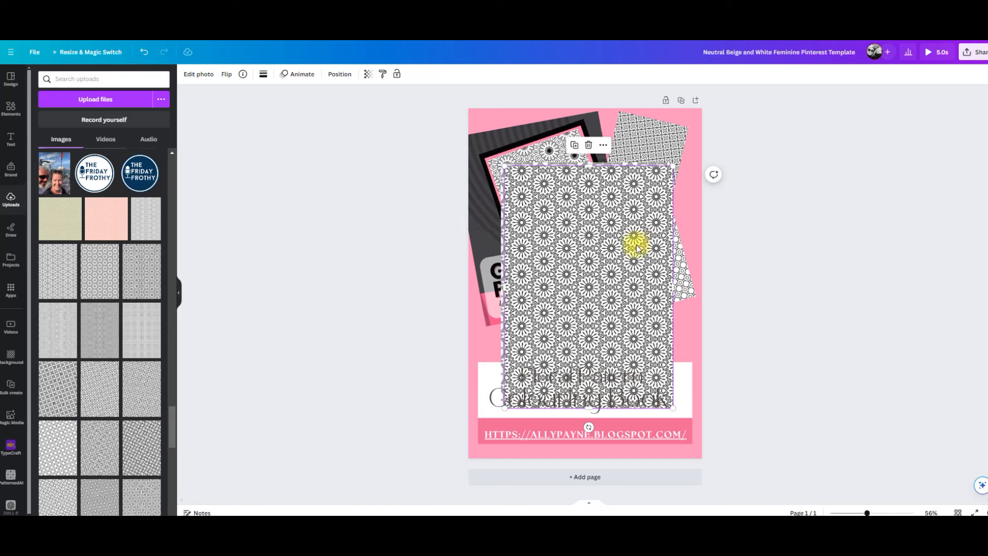
{"action": "left_click_drag", "start_coordinate": [574, 245], "coordinate": [632, 356]}
- Enlarge the star pattern page to inspect its motifs, and delete it from the pin
{"action": "left_click", "coordinate": [528, 224]}
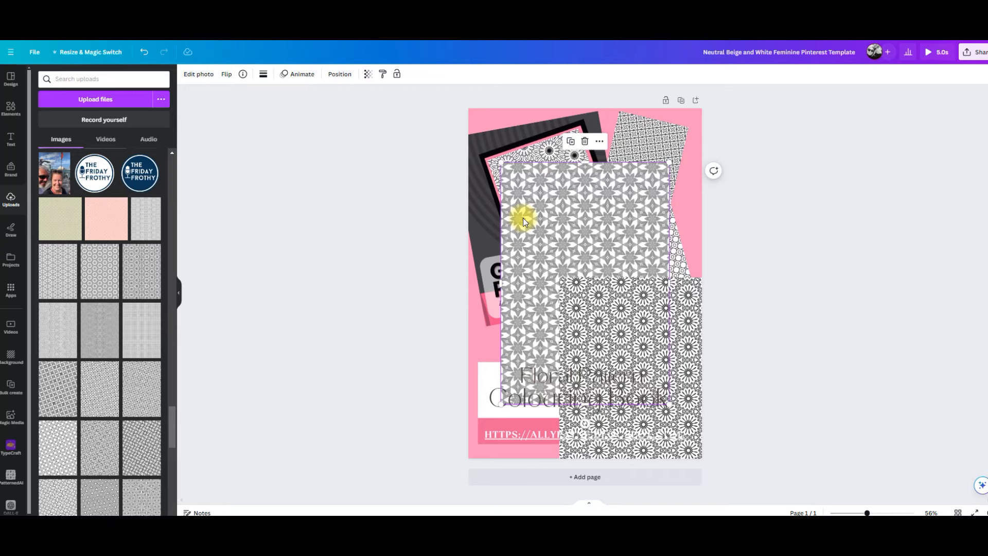
{"action": "left_click_drag", "start_coordinate": [502, 403], "coordinate": [164, 479]}
{"action": "left_click_drag", "start_coordinate": [669, 166], "coordinate": [869, 61]}
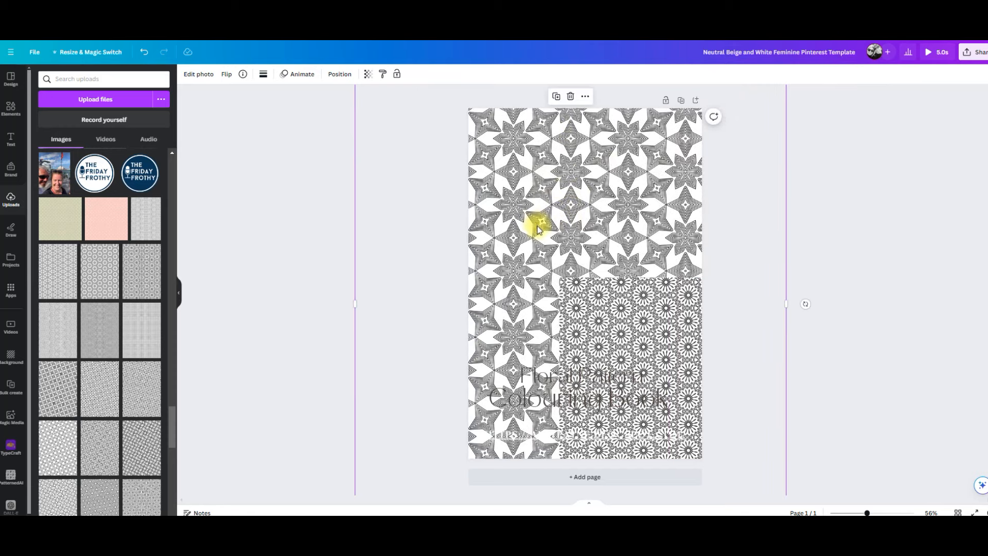
{"action": "left_click_drag", "start_coordinate": [535, 240], "coordinate": [509, 238]}
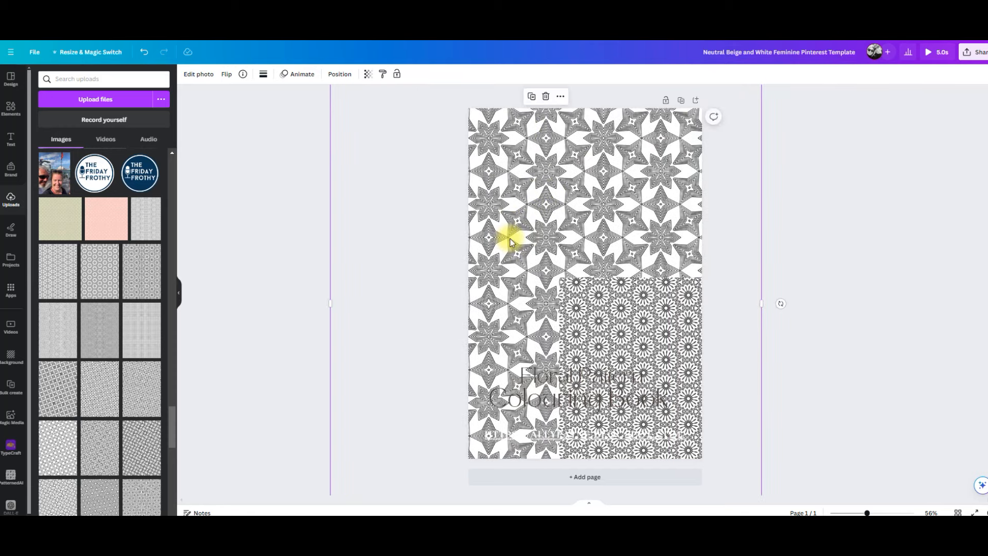
{"action": "key", "text": "Delete"}
- Shrink the daisy pattern page, place it below the circle-and-square page, and tilt it clockwise
{"action": "left_click_drag", "start_coordinate": [626, 346], "coordinate": [589, 251]}
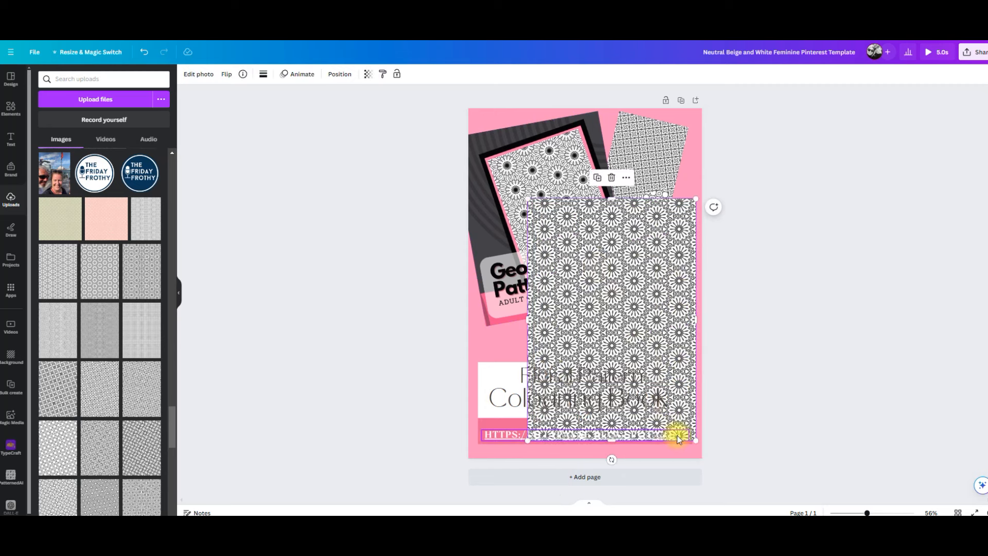
{"action": "left_click_drag", "start_coordinate": [695, 439], "coordinate": [620, 329]}
{"action": "left_click_drag", "start_coordinate": [566, 221], "coordinate": [622, 291]}
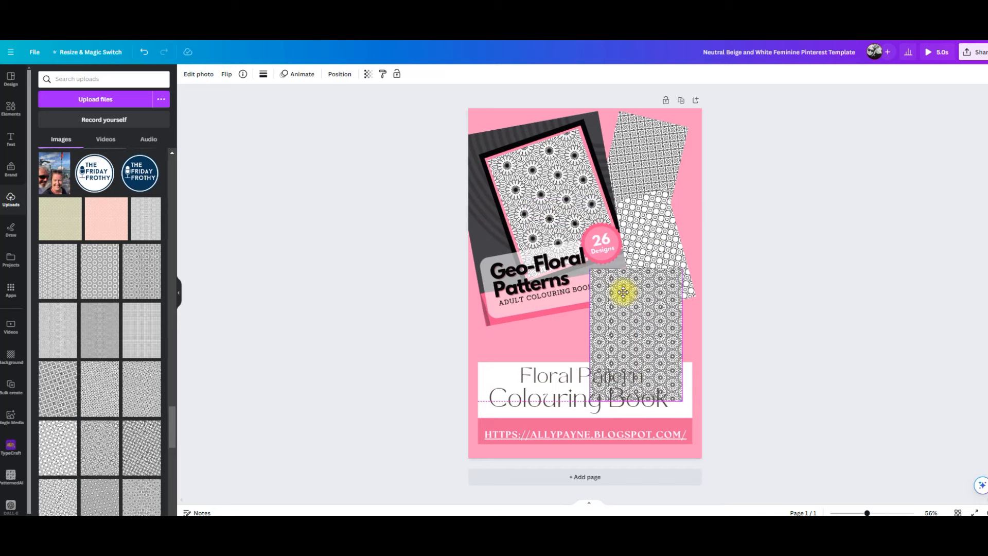
{"action": "mouse_move", "coordinate": [635, 419]}
{"action": "left_mouse_down"}
{"action": "mouse_move", "coordinate": [602, 410]}
{"action": "mouse_move", "coordinate": [620, 415]}
{"action": "left_mouse_up"}
- Enlarge the tilted daisy page and crop in its edges to keep only a small section of large flowers
{"action": "left_click_drag", "start_coordinate": [692, 278], "coordinate": [958, 100]}
{"action": "left_click_drag", "start_coordinate": [708, 343], "coordinate": [684, 371]}
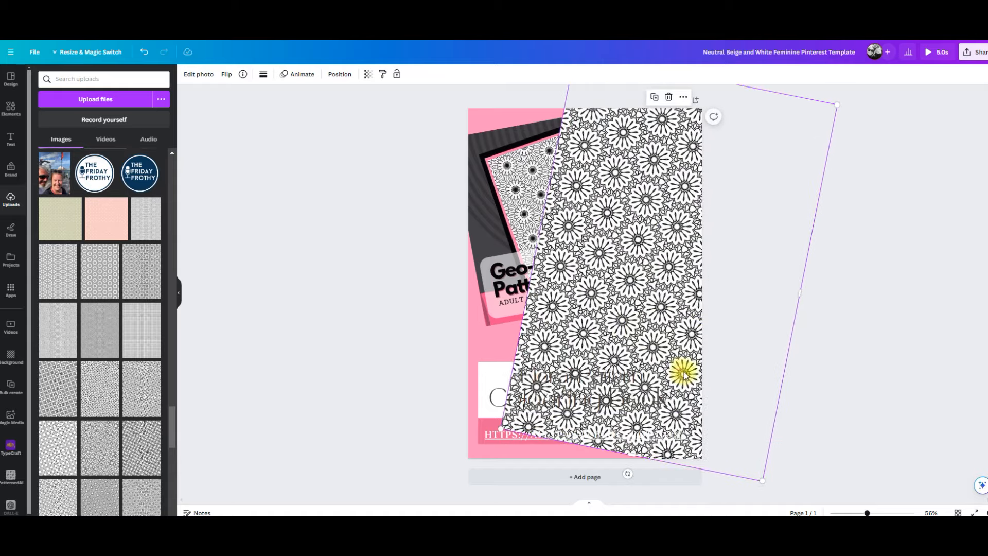
{"action": "left_click_drag", "start_coordinate": [506, 430], "coordinate": [412, 451]}
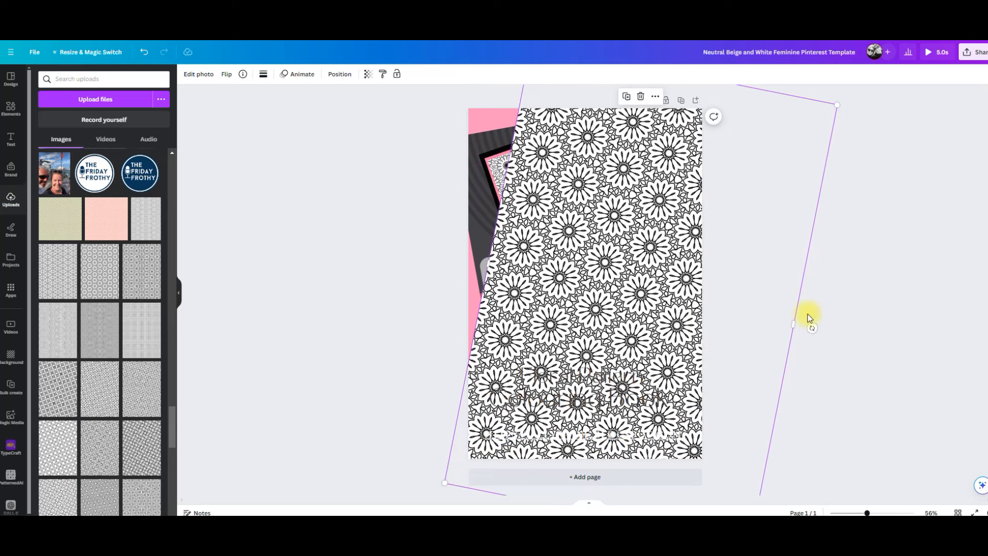
{"action": "left_click_drag", "start_coordinate": [793, 325], "coordinate": [633, 295]}
{"action": "scroll", "coordinate": [535, 463], "scroll_direction": "down", "scroll_amount": 1}
{"action": "left_click_drag", "start_coordinate": [517, 468], "coordinate": [546, 338]}
{"action": "left_click_drag", "start_coordinate": [599, 196], "coordinate": [599, 327]}
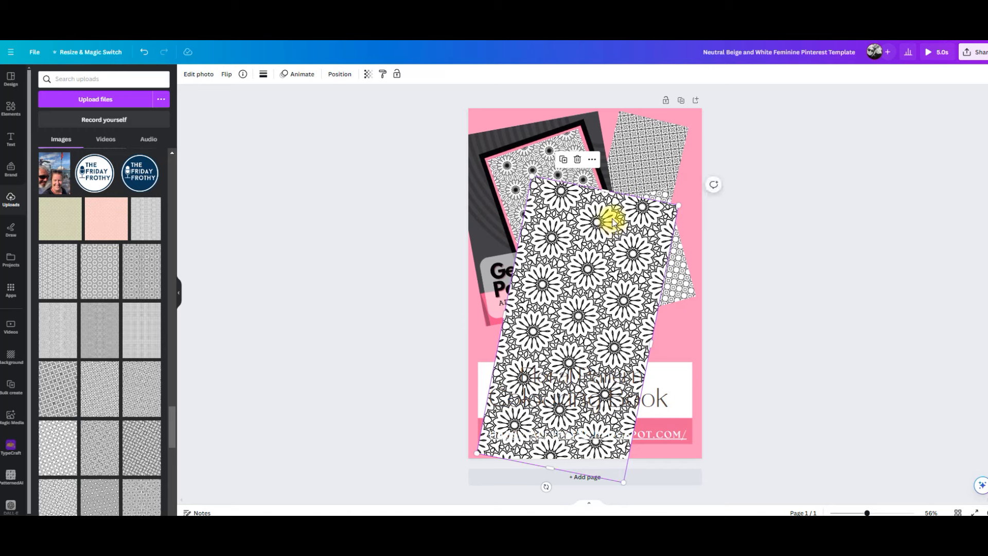
{"action": "left_click_drag", "start_coordinate": [606, 188], "coordinate": [553, 308]}
{"action": "left_click_drag", "start_coordinate": [492, 379], "coordinate": [533, 386]}
- Shrink the cropped daisy page, tilt it further clockwise, and place it between the circle-and-square page and the heading box
{"action": "left_click_drag", "start_coordinate": [592, 357], "coordinate": [650, 310]}
{"action": "left_click_drag", "start_coordinate": [678, 428], "coordinate": [678, 364]}
{"action": "mouse_move", "coordinate": [654, 311]}
{"action": "left_mouse_down"}
{"action": "mouse_move", "coordinate": [675, 324]}
{"action": "mouse_move", "coordinate": [653, 308]}
{"action": "left_mouse_up"}
{"action": "left_click_drag", "start_coordinate": [612, 378], "coordinate": [587, 360]}
{"action": "left_click_drag", "start_coordinate": [631, 320], "coordinate": [638, 326]}
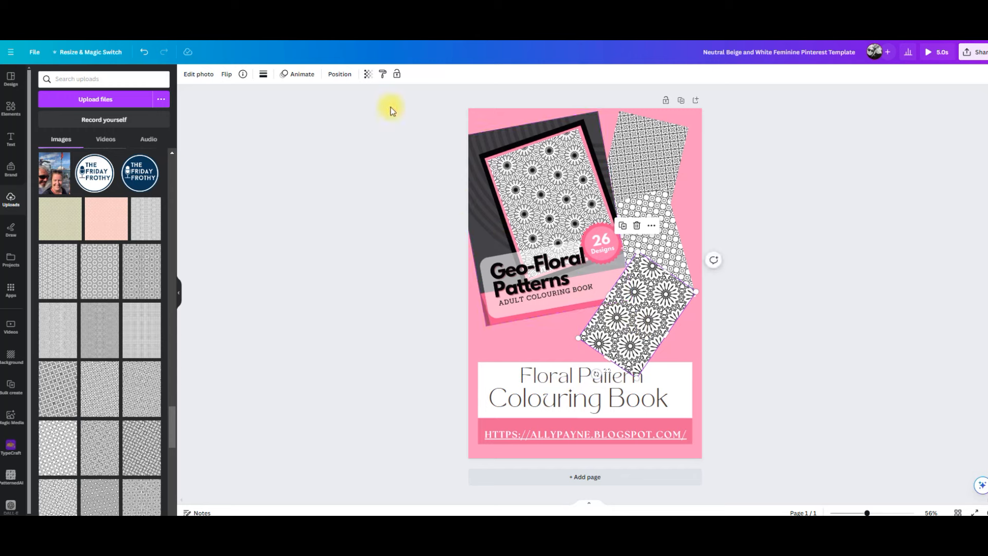
- Reorder the layers so the white heading box sits above the pink address bar and the daisy page directly behind the heading box
{"action": "left_click", "coordinate": [349, 79]}
{"action": "left_click_drag", "start_coordinate": [126, 206], "coordinate": [127, 296]}
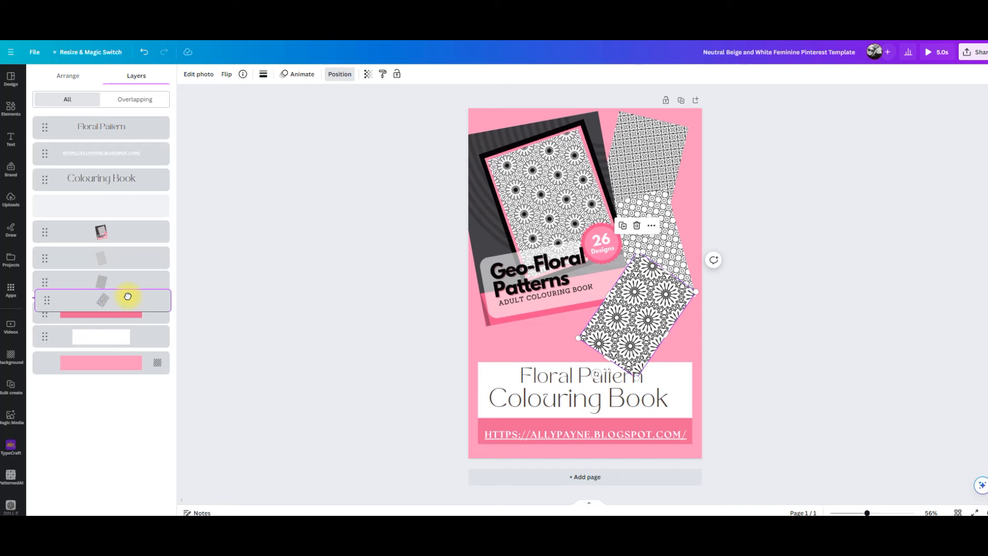
{"action": "left_click_drag", "start_coordinate": [128, 296], "coordinate": [128, 234]}
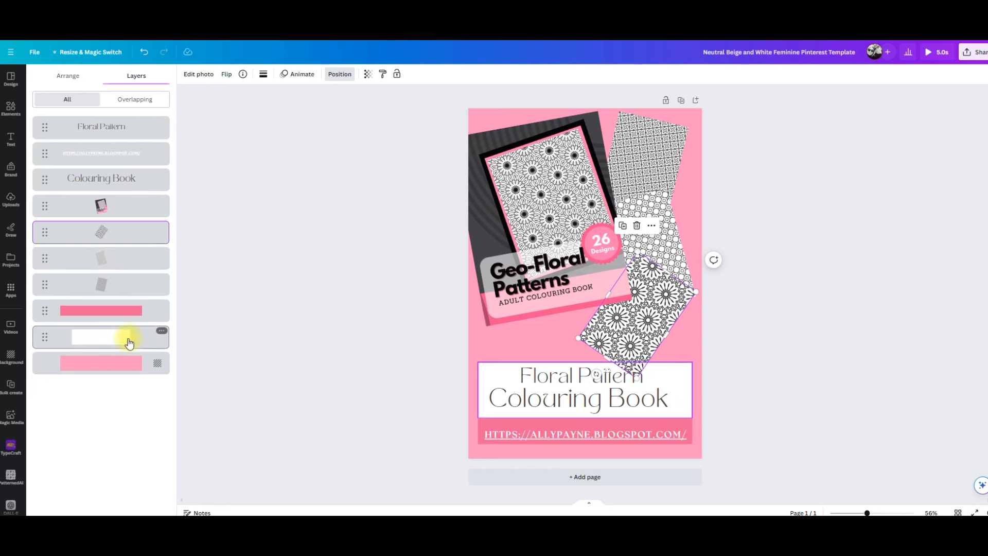
{"action": "left_click_drag", "start_coordinate": [128, 341], "coordinate": [128, 307]}
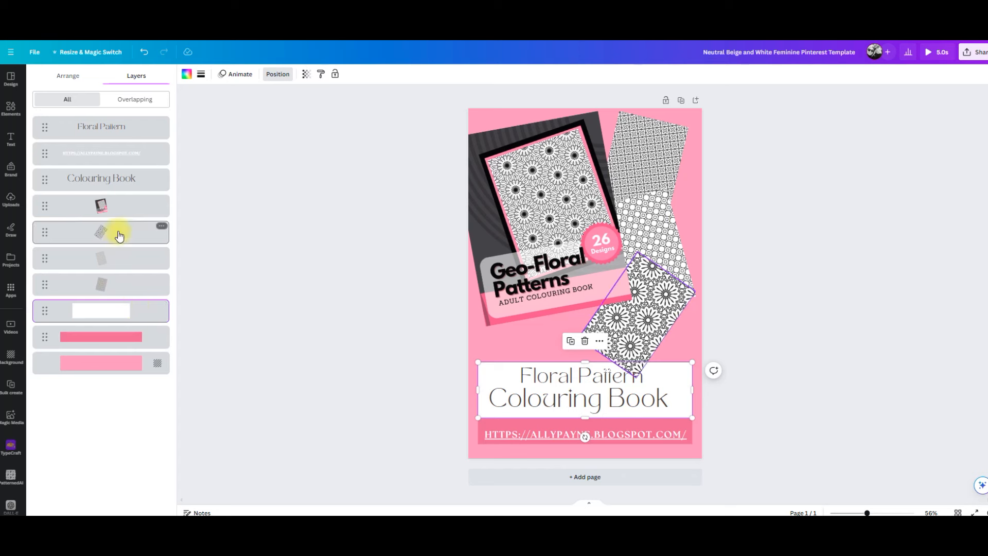
{"action": "left_click_drag", "start_coordinate": [117, 229], "coordinate": [123, 325]}
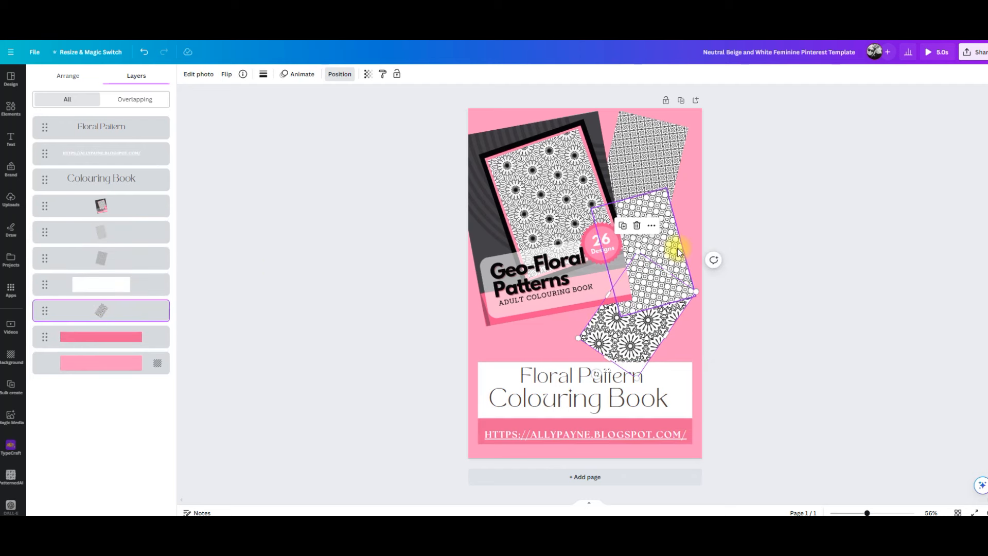
- Send the circle-and-square page behind the cross-flower page, and shift it and the daisy page slightly towards the pin's right edge
{"action": "left_click", "coordinate": [659, 236]}
{"action": "left_click_drag", "start_coordinate": [117, 229], "coordinate": [116, 260]}
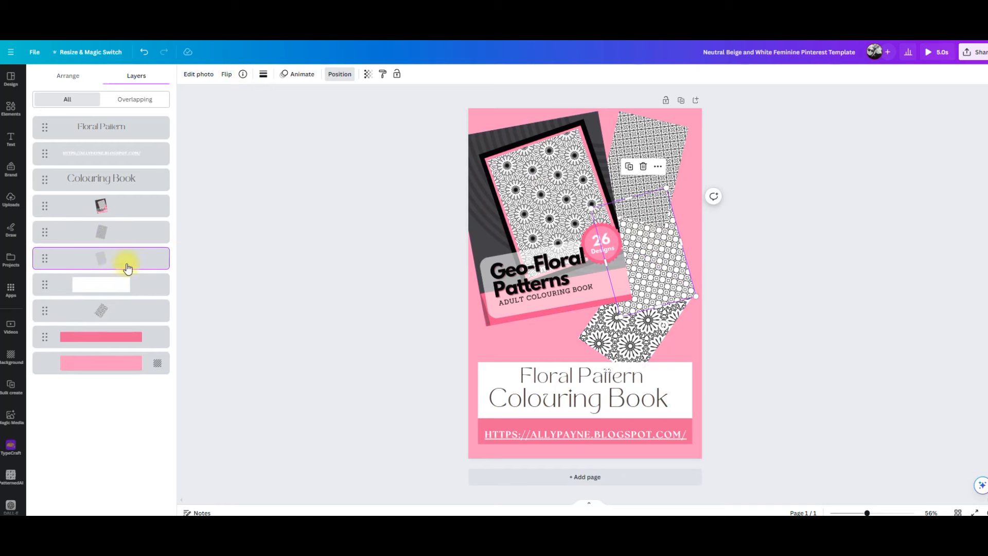
{"action": "left_click_drag", "start_coordinate": [674, 252], "coordinate": [675, 244]}
{"action": "left_click", "coordinate": [658, 307]}
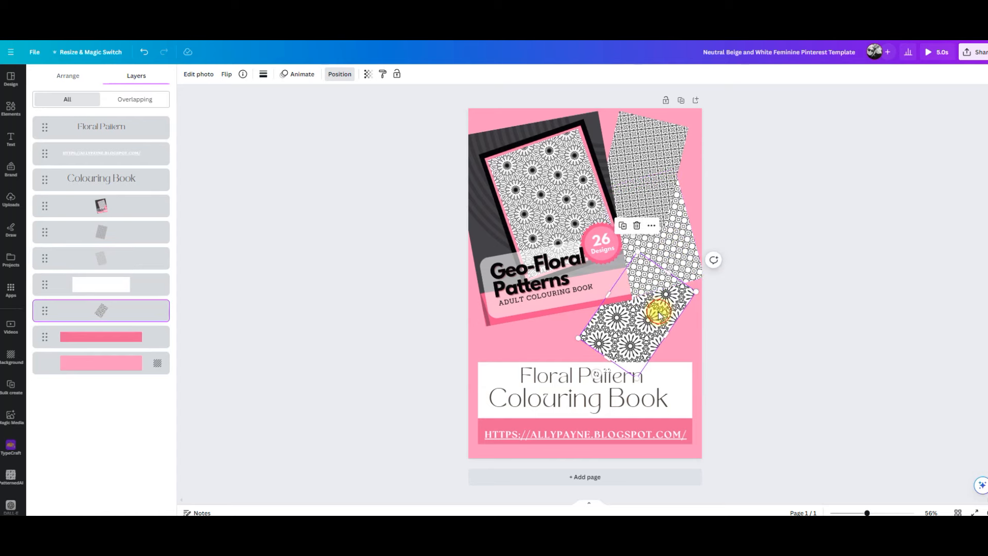
{"action": "mouse_move", "coordinate": [655, 302]}
{"action": "left_mouse_down"}
{"action": "mouse_move", "coordinate": [653, 319]}
{"action": "mouse_move", "coordinate": [669, 303]}
{"action": "mouse_move", "coordinate": [640, 326]}
{"action": "mouse_move", "coordinate": [657, 303]}
{"action": "left_mouse_up"}
- Enlarge the pattern inside the cross-flower page's crop frame so fewer, larger motifs fill the same area
{"action": "left_click", "coordinate": [647, 192]}
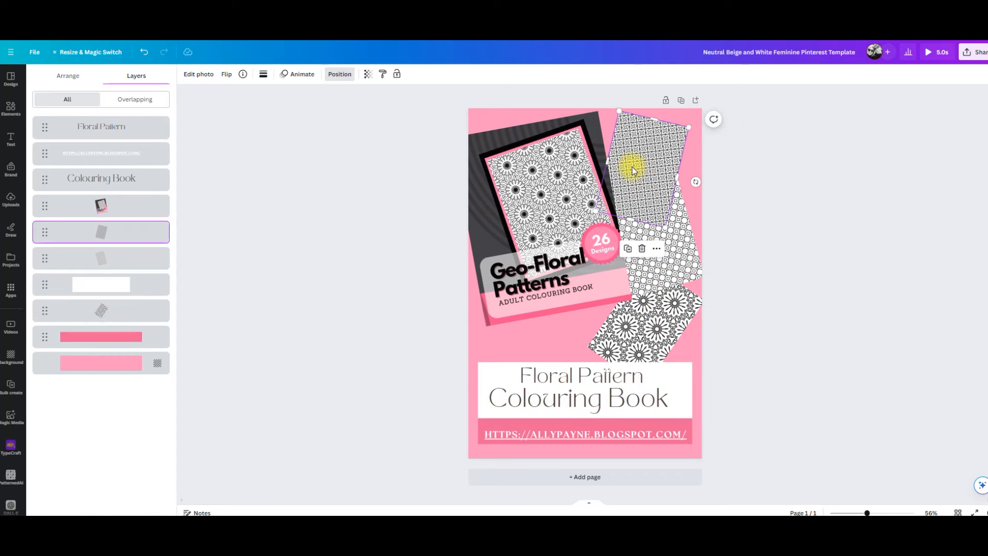
{"action": "double_click", "coordinate": [635, 170]}
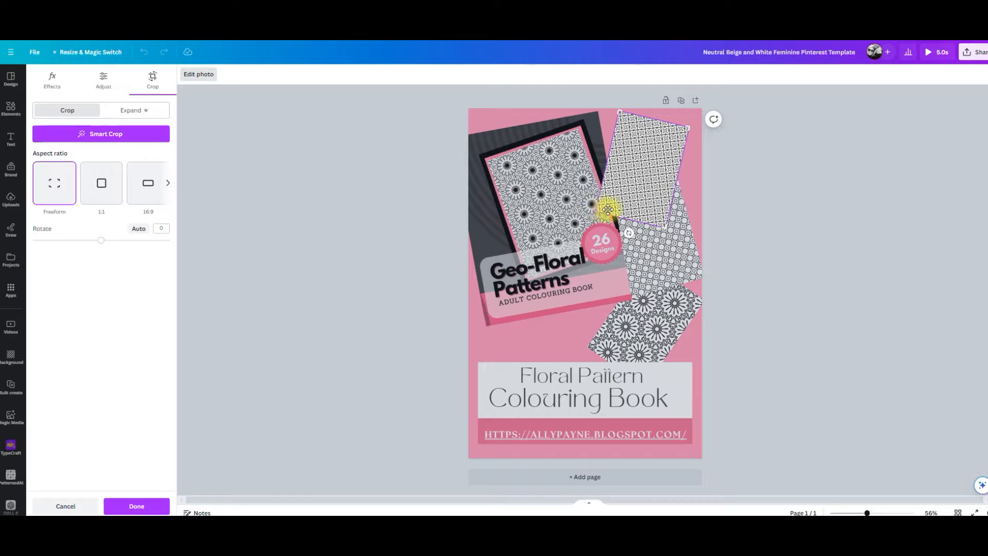
{"action": "left_click_drag", "start_coordinate": [598, 210], "coordinate": [470, 232]}
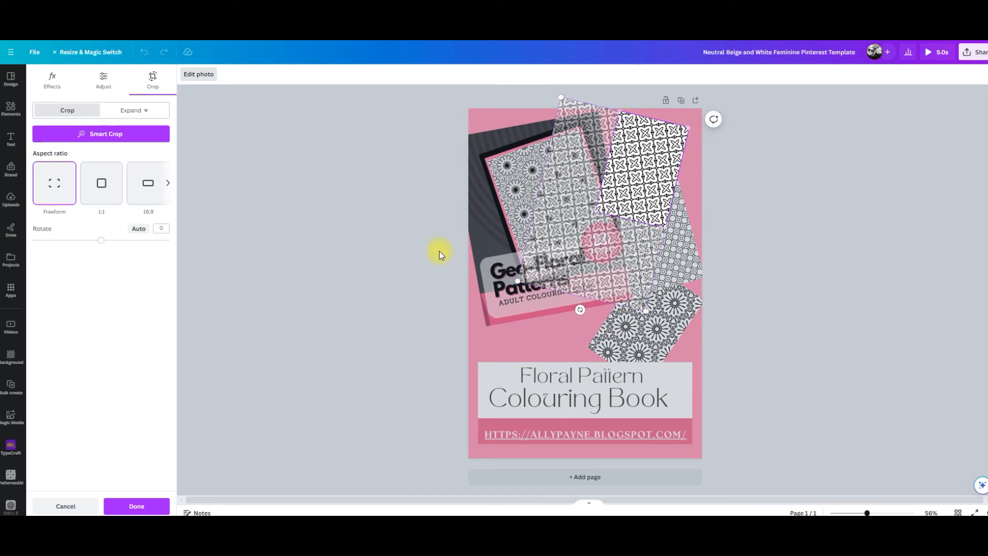
{"action": "left_click", "coordinate": [782, 252]}
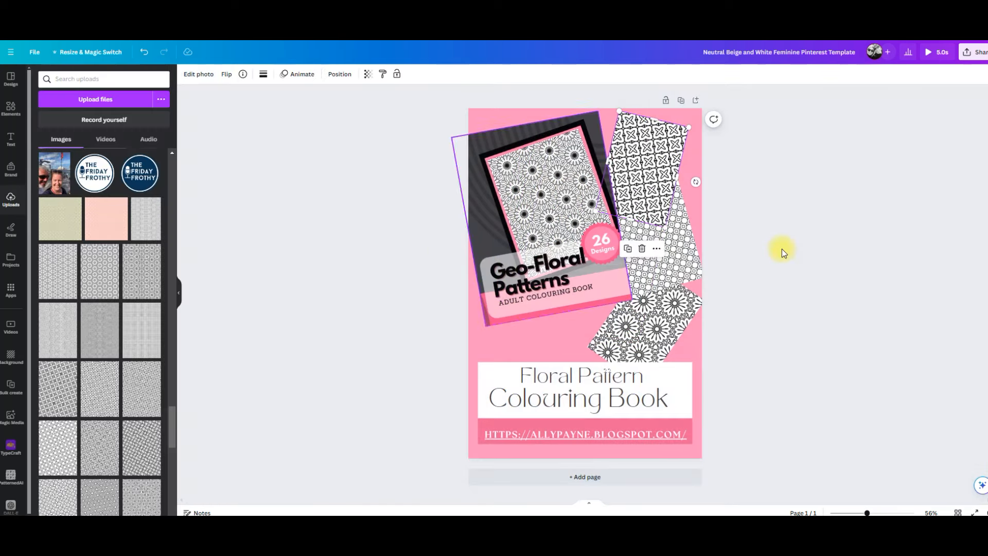
{"action": "left_click", "coordinate": [676, 264]}
{"action": "left_click_drag", "start_coordinate": [678, 265], "coordinate": [679, 265]}
{"action": "left_click", "coordinate": [772, 278]}
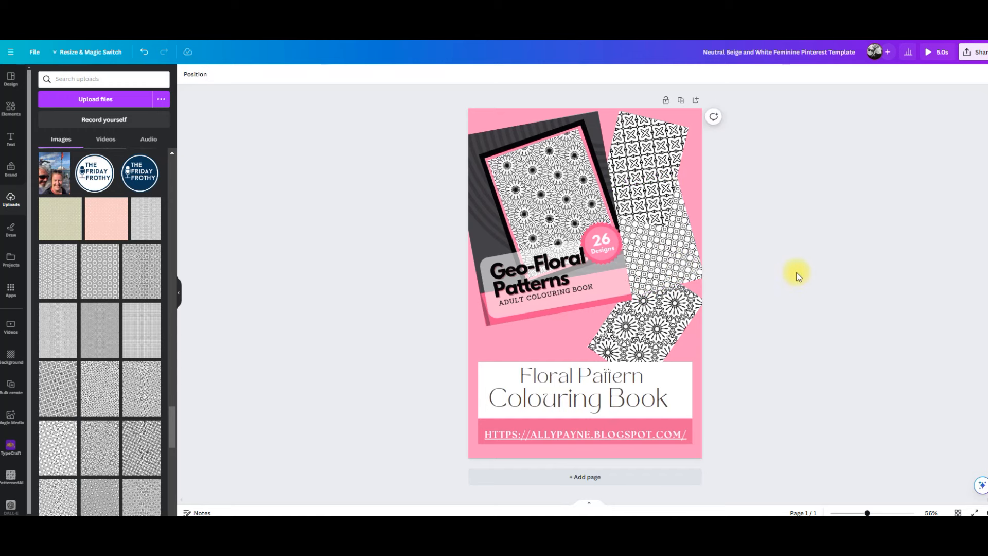
- Rotate the daisy page further clockwise and slide it partly beneath the book cover's lower edge
{"action": "left_click", "coordinate": [661, 332]}
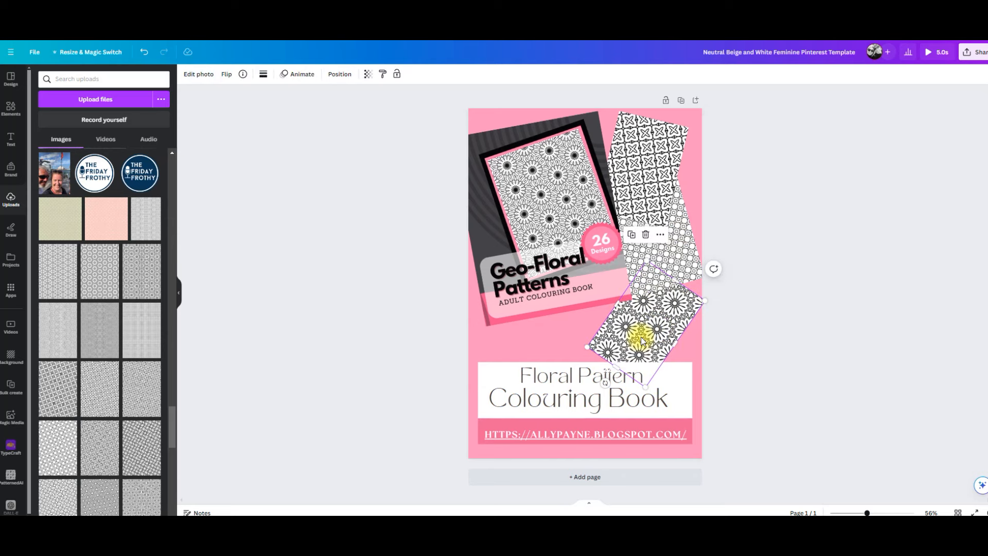
{"action": "left_click_drag", "start_coordinate": [605, 385], "coordinate": [644, 296]}
{"action": "left_click", "coordinate": [822, 312]}
{"action": "left_click_drag", "start_coordinate": [681, 323], "coordinate": [651, 323]}
{"action": "left_click", "coordinate": [791, 343]}
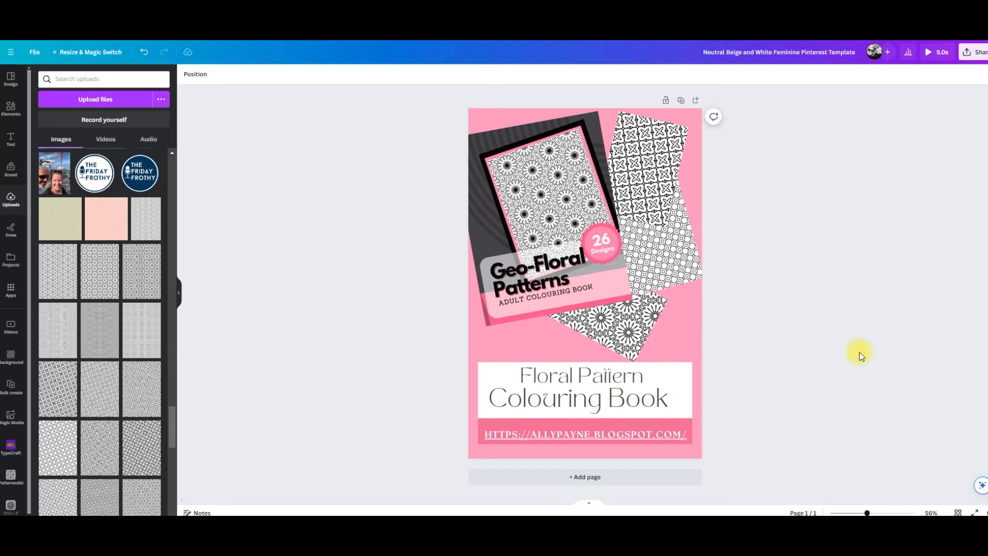
- Apply the Pop animation to all three pattern pages, and enlarge the daisy page to fill the gap above the heading
{"action": "left_click", "coordinate": [629, 154]}
{"action": "left_click", "coordinate": [304, 74]}
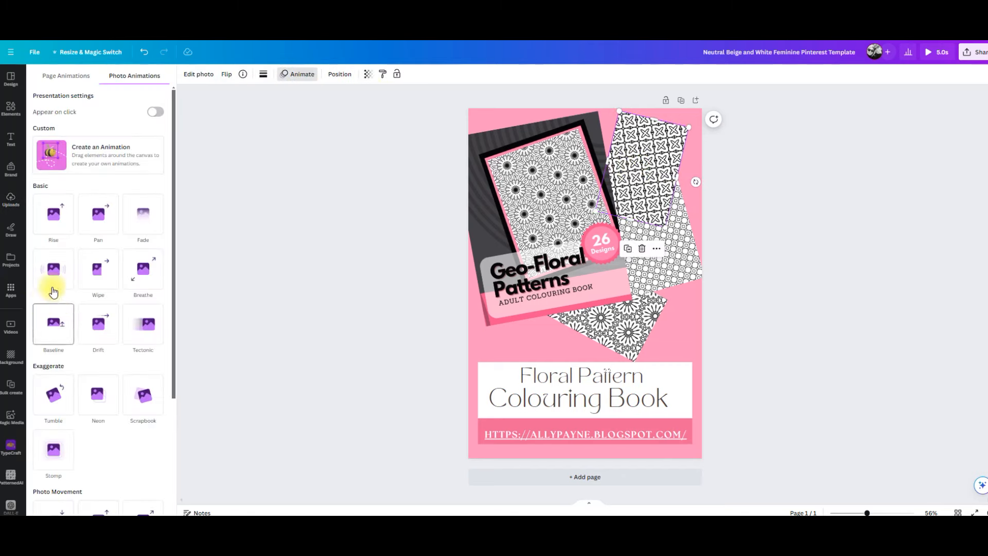
{"action": "left_click", "coordinate": [53, 269]}
{"action": "left_click", "coordinate": [621, 252]}
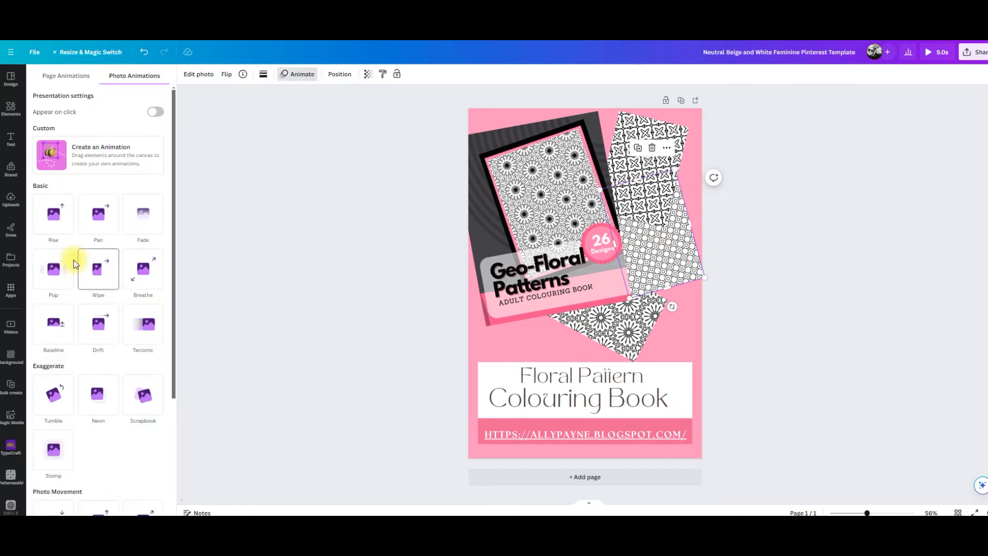
{"action": "left_click", "coordinate": [56, 265]}
{"action": "left_click", "coordinate": [609, 316]}
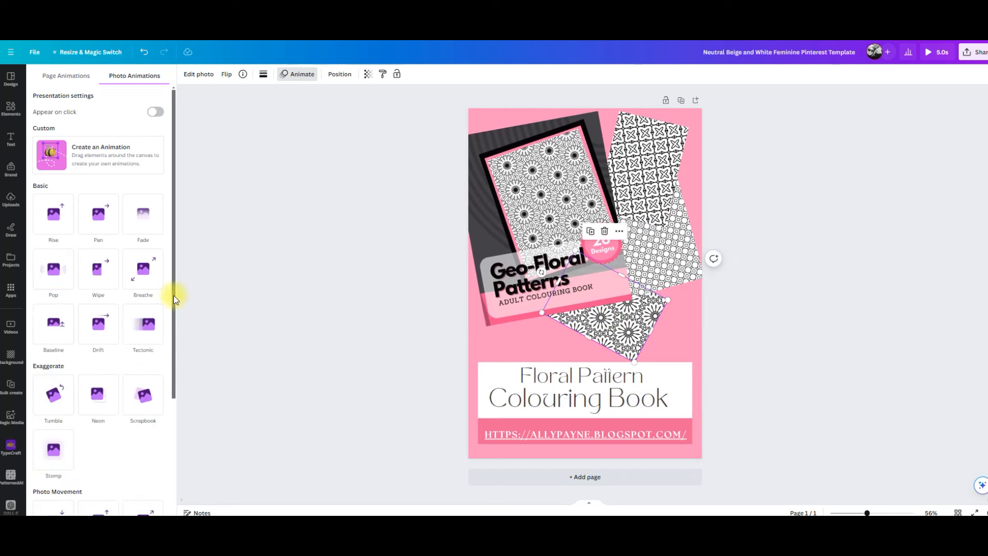
{"action": "left_click", "coordinate": [53, 268]}
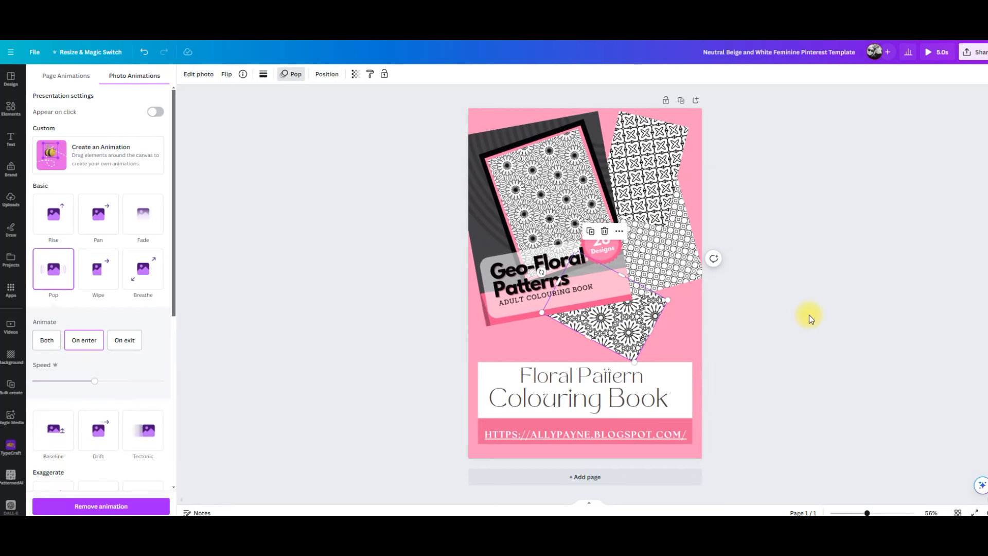
{"action": "left_click_drag", "start_coordinate": [634, 360], "coordinate": [672, 382]}
{"action": "left_click", "coordinate": [804, 384]}
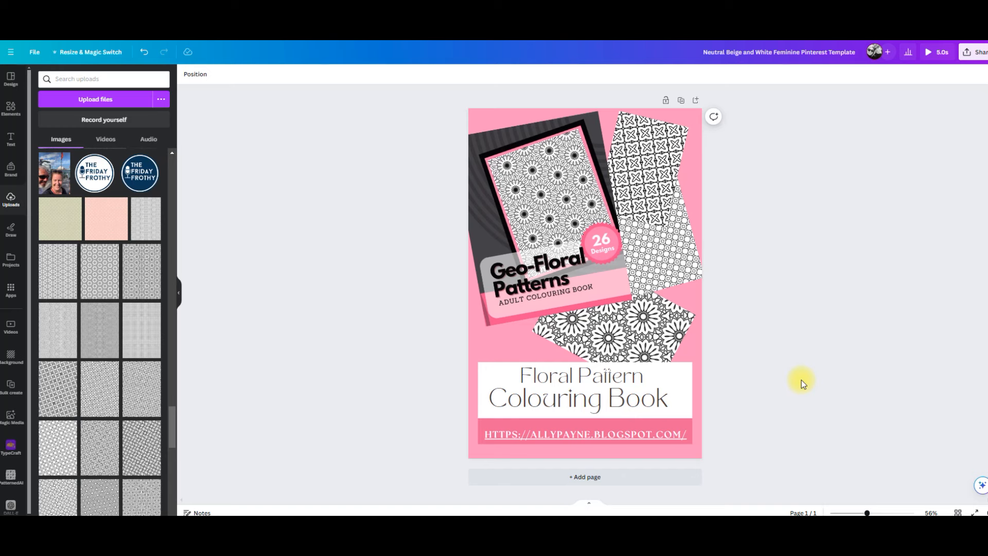
{"action": "left_click", "coordinate": [524, 433]}
{"action": "left_click", "coordinate": [530, 437]}
{"action": "left_click", "coordinate": [530, 437]}
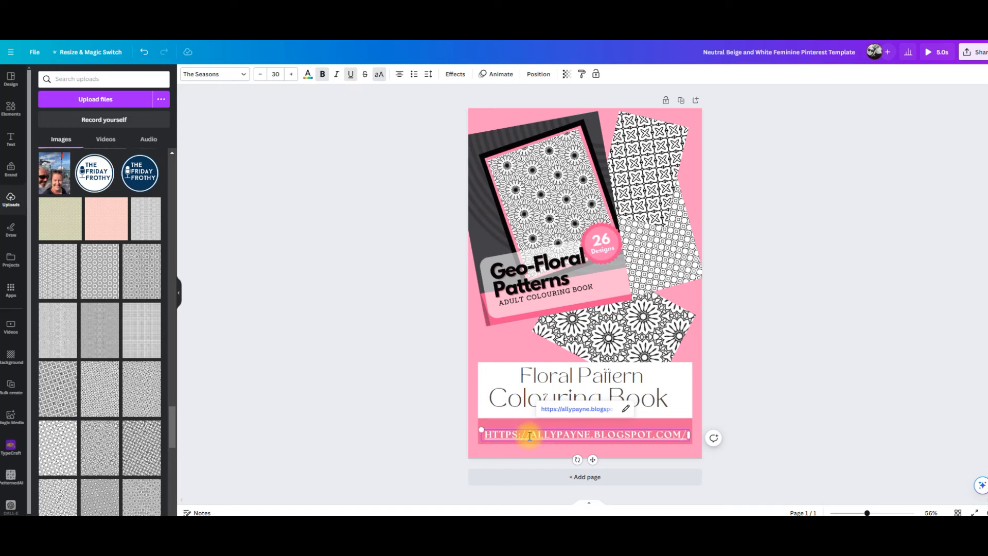
{"action": "left_click_drag", "start_coordinate": [529, 435], "coordinate": [470, 434]}
{"action": "left_click", "coordinate": [531, 435]}
{"action": "left_click_drag", "start_coordinate": [532, 436], "coordinate": [453, 431]}
{"action": "key", "text": "BackSpace"}
{"action": "left_click", "coordinate": [800, 440]}
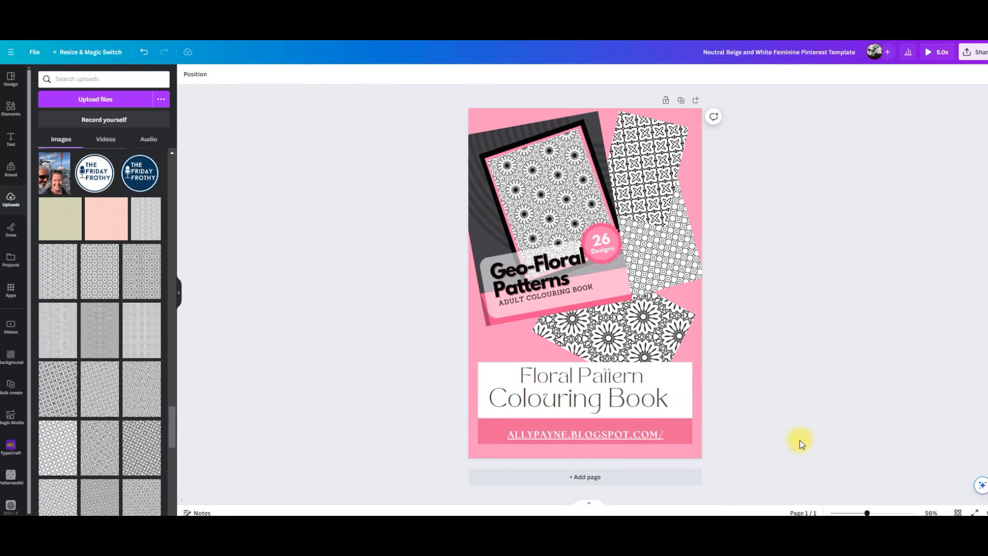
{"action": "left_click", "coordinate": [668, 435]}
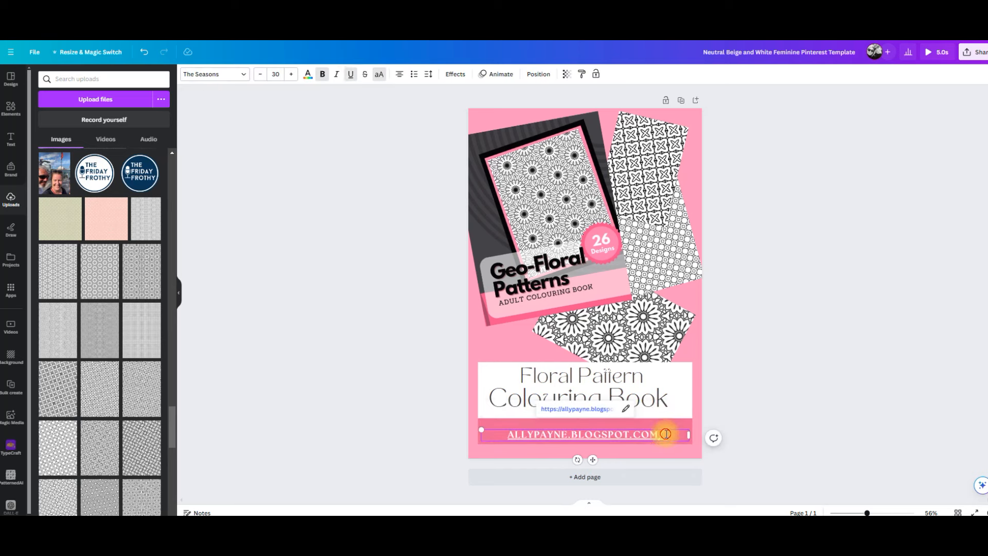
{"action": "key", "text": "BackSpace"}
{"action": "left_click", "coordinate": [850, 440]}
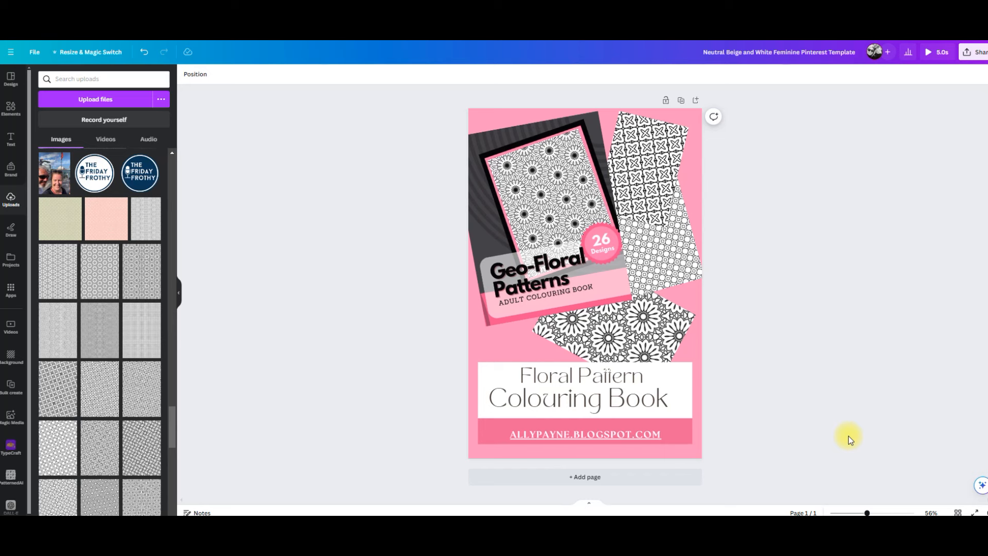
- Download the finished pin design as an MP4 video at its original size, keeping the download settings saved
{"action": "left_click", "coordinate": [969, 52]}
{"action": "left_click", "coordinate": [897, 264]}
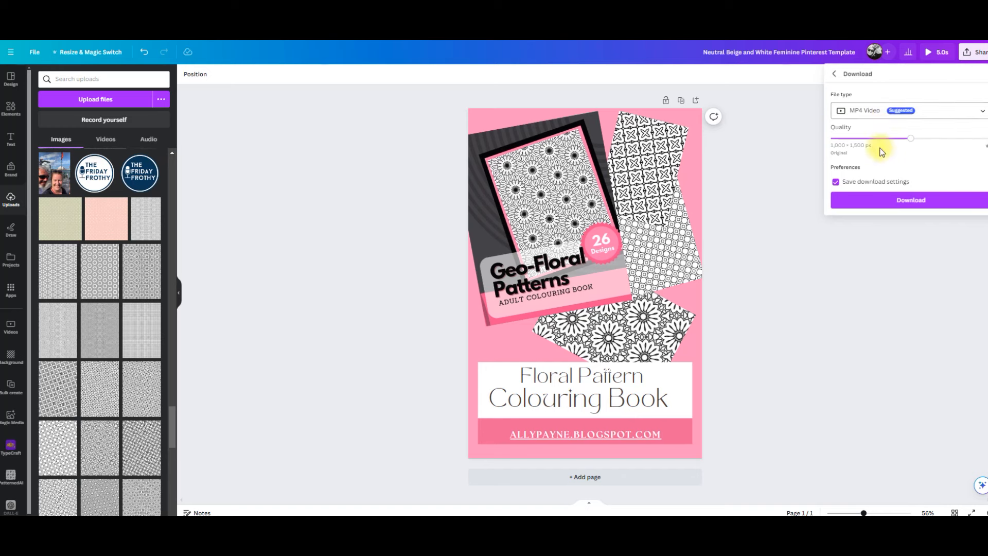
{"action": "left_click", "coordinate": [910, 201]}
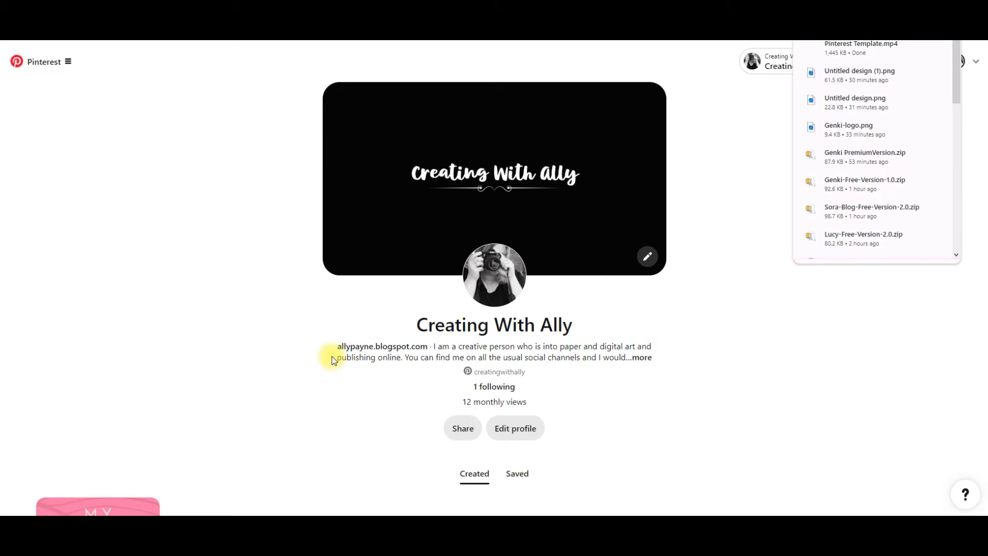
- Switch to the Pinterest profile and examine the created "My KDP Experience" pin and its stats
{"action": "scroll", "coordinate": [332, 361], "scroll_direction": "down", "scroll_amount": 3}
{"action": "mouse_move", "coordinate": [81, 383]}
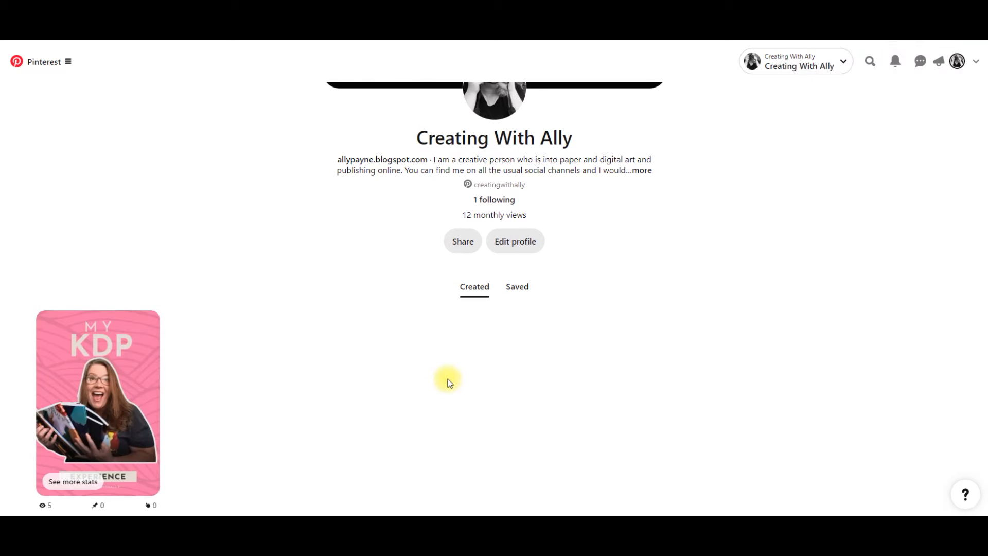
{"action": "mouse_move", "coordinate": [56, 491]}
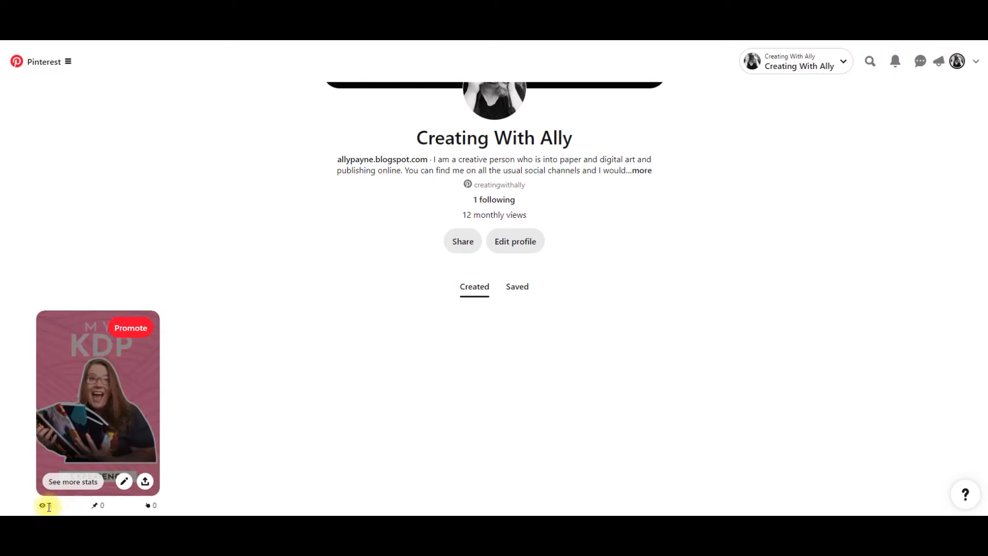
{"action": "scroll", "coordinate": [423, 400], "scroll_direction": "up", "scroll_amount": 3}
{"action": "scroll", "coordinate": [423, 400], "scroll_direction": "up", "scroll_amount": 1}
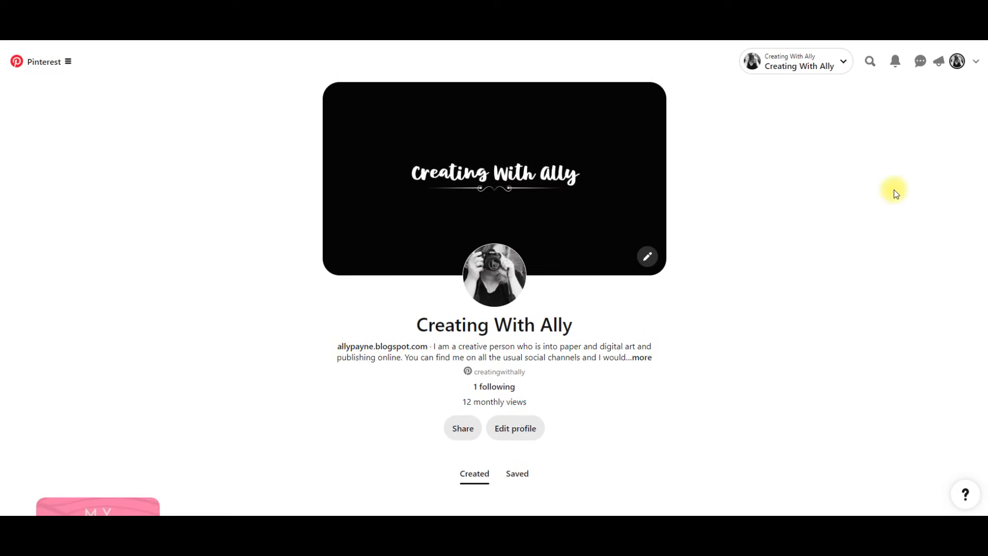
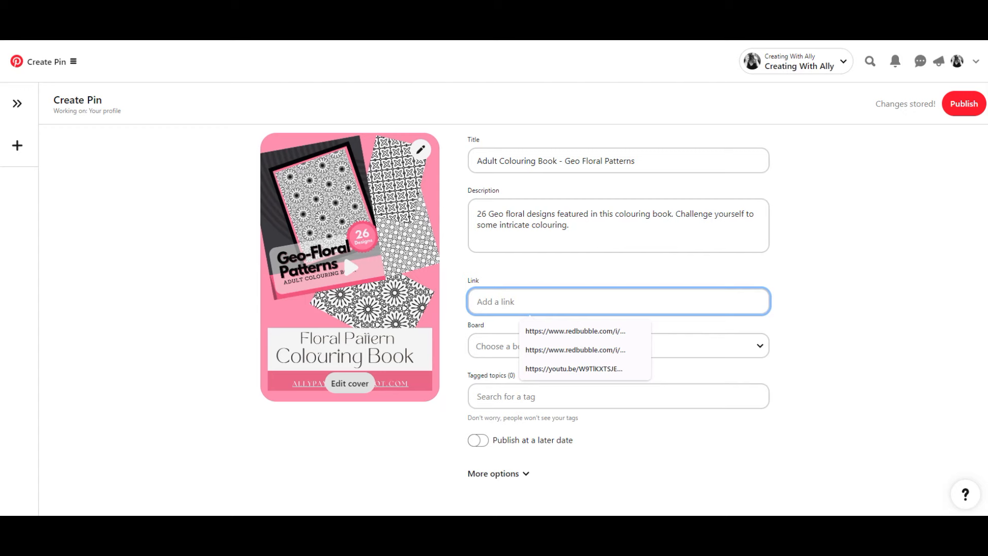
- Open the Amazon Australia store in the browser and search it for "geo floral"
{"action": "left_click", "coordinate": [398, 200]}
{"action": "type", "text": "amazon"}
{"action": "key", "text": "Return"}
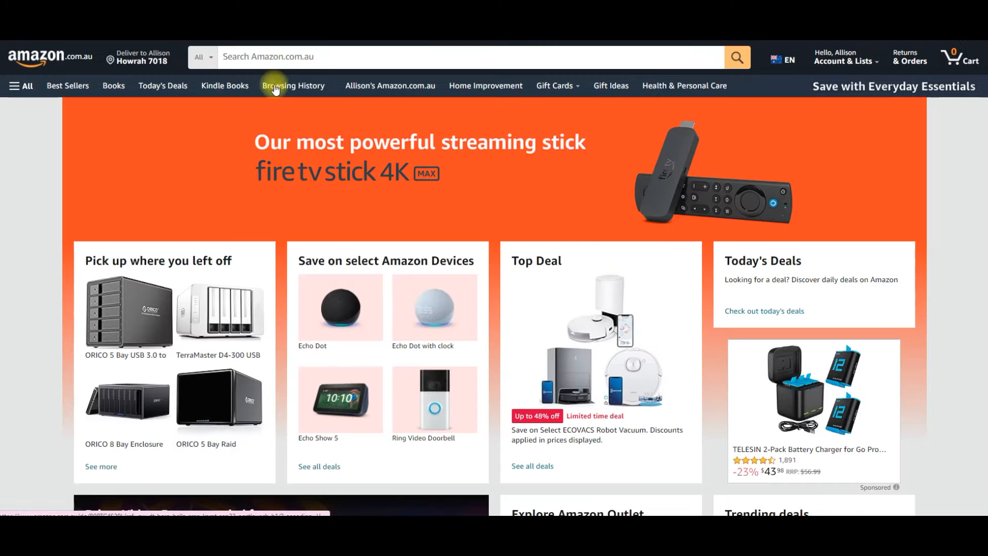
{"action": "left_click", "coordinate": [275, 58]}
{"action": "type", "text": "ge"}
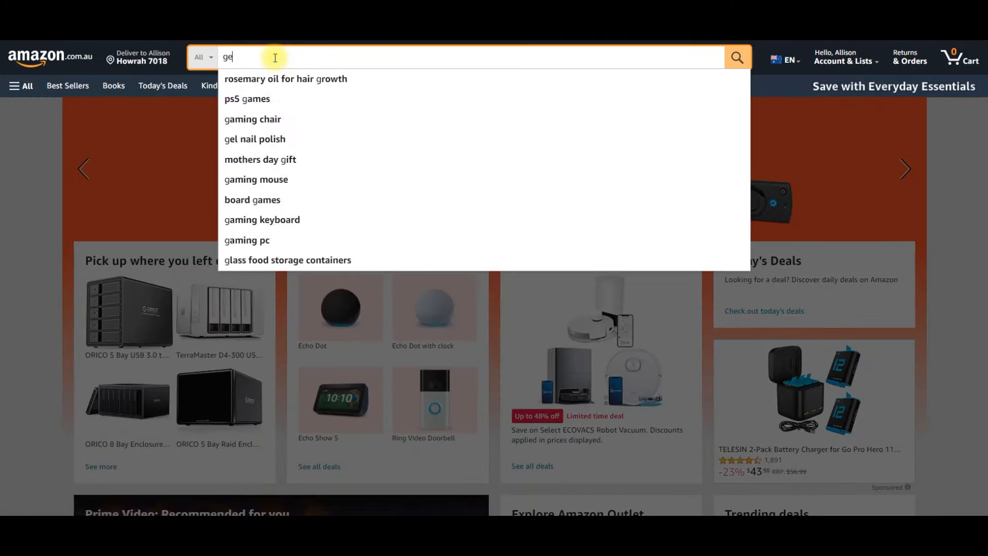
{"action": "type", "text": "o floral"}
{"action": "key", "text": "Return"}
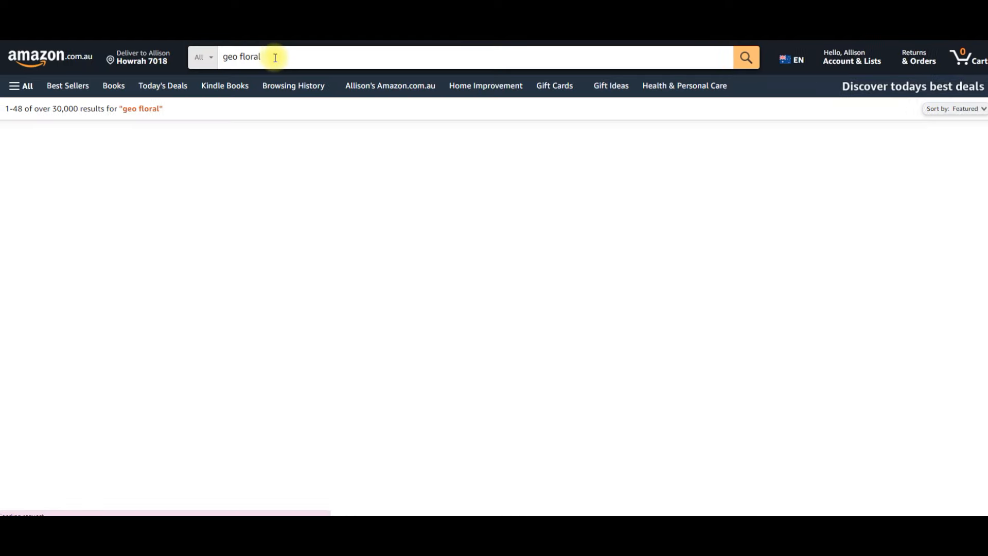
- Refine the Amazon search to "geo floral colouring book" and open the Geo-Floral Colouring Book for Adults listing
{"action": "left_click", "coordinate": [283, 59]}
{"action": "type", "text": "colouring b"}
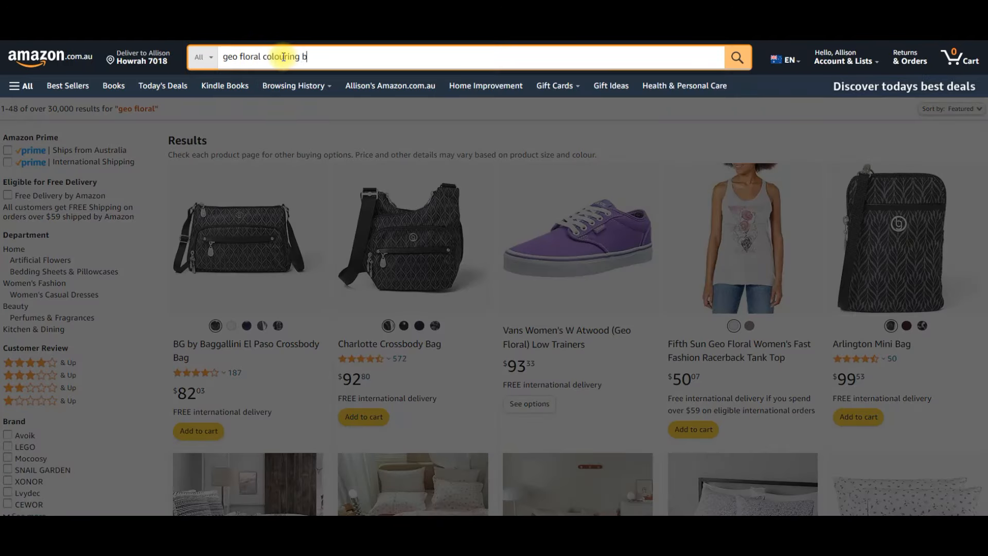
{"action": "type", "text": "ook"}
{"action": "key", "text": "Return"}
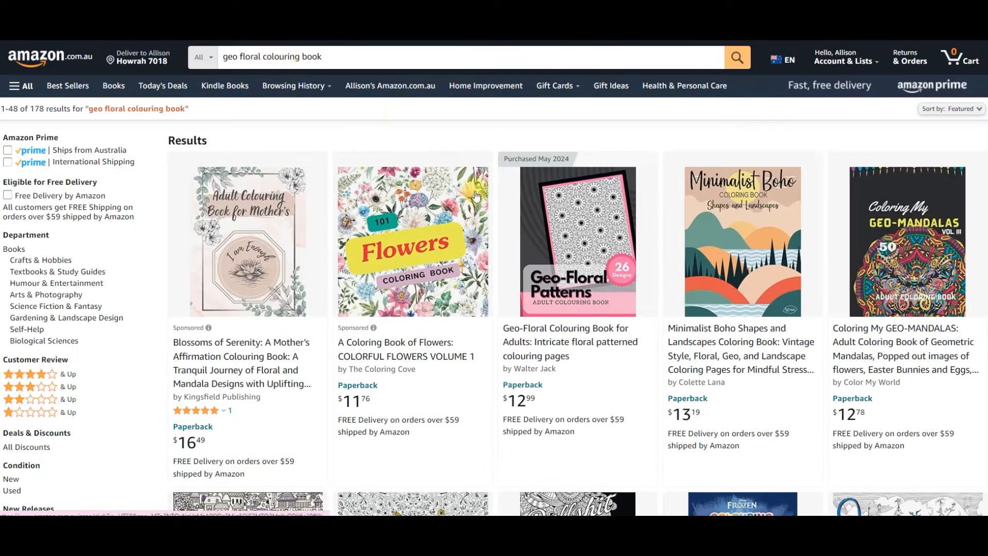
{"action": "left_click", "coordinate": [555, 220]}
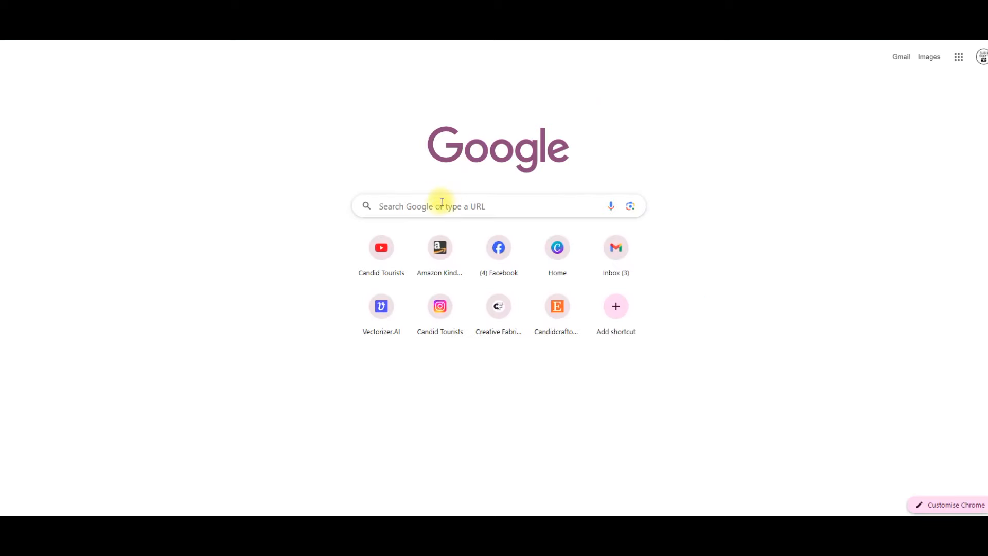
- Search Google for "bitly" to find a link shortener
{"action": "left_click", "coordinate": [437, 205]}
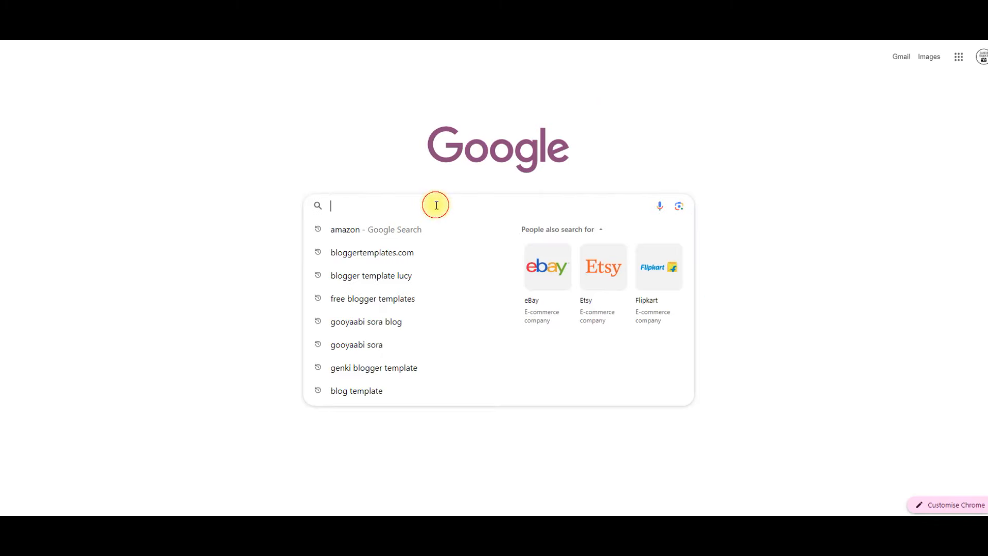
{"action": "type", "text": "bitly"}
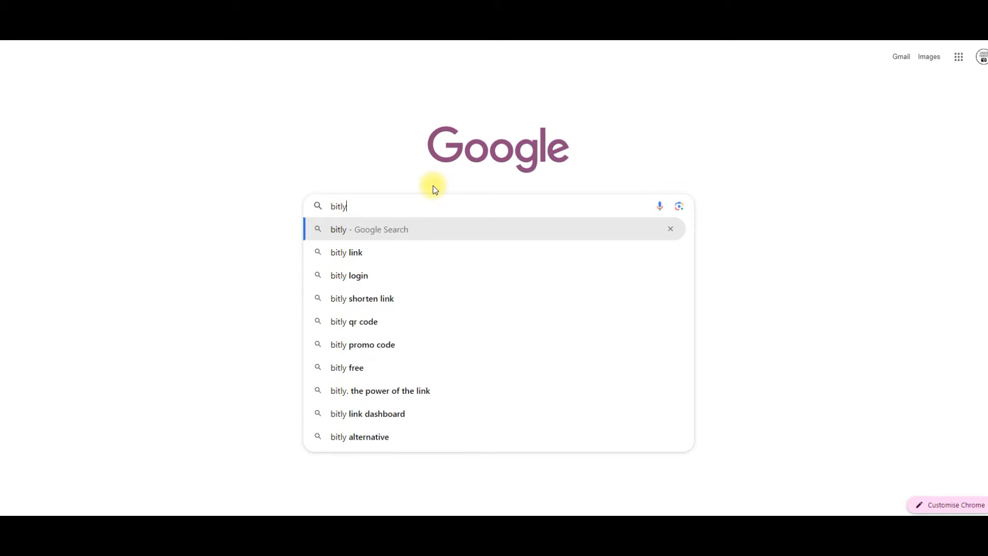
{"action": "key", "text": "Return"}
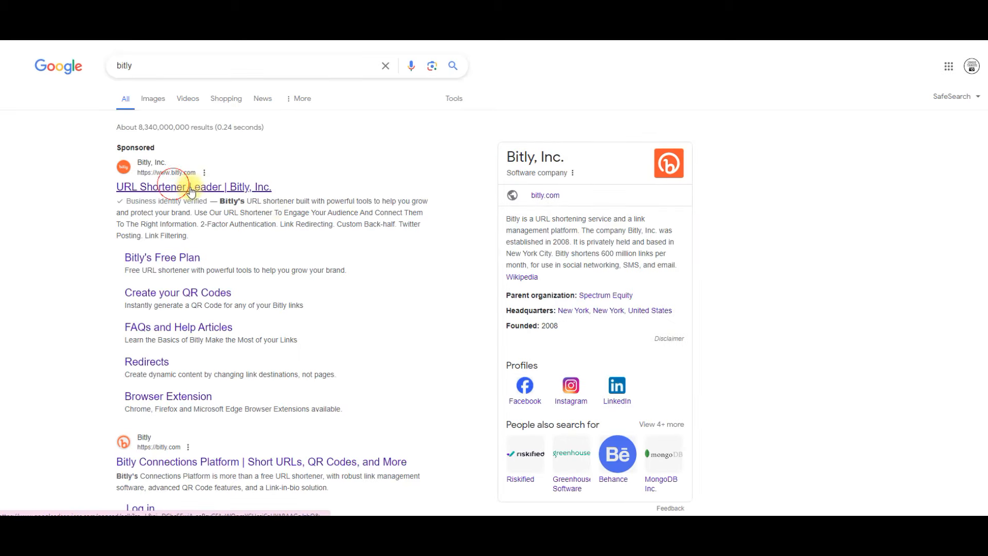
{"action": "left_click", "coordinate": [285, 208]}
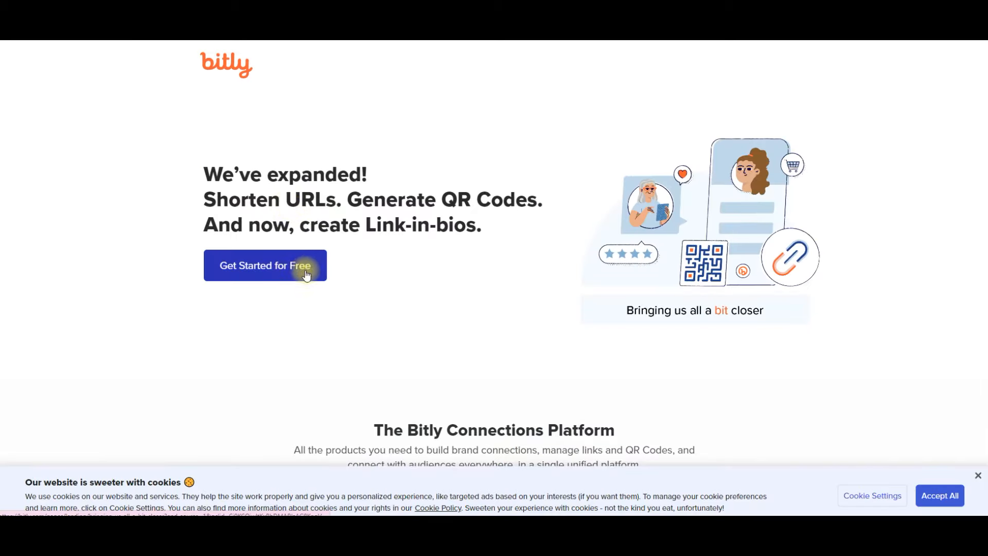
{"action": "left_click", "coordinate": [288, 266]}
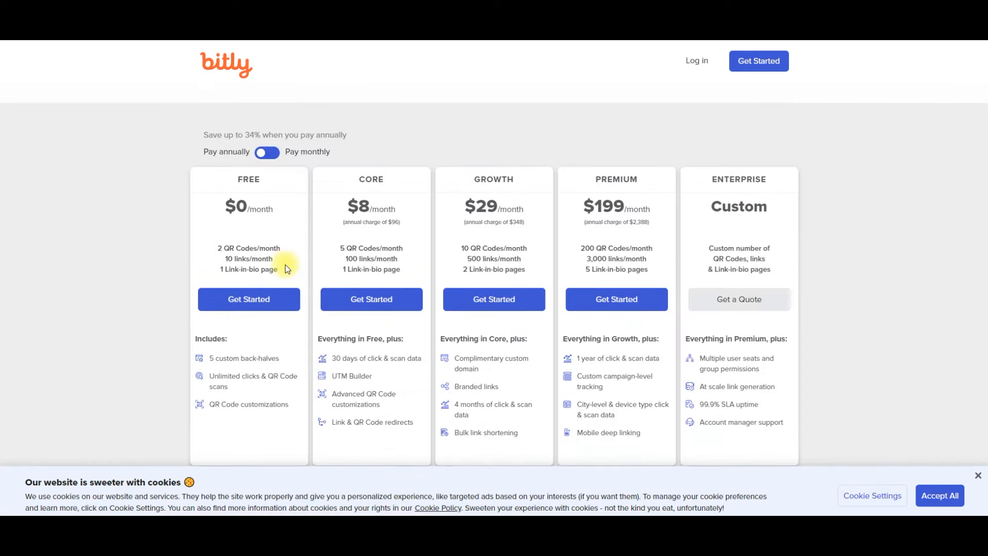
{"action": "left_click", "coordinate": [224, 301]}
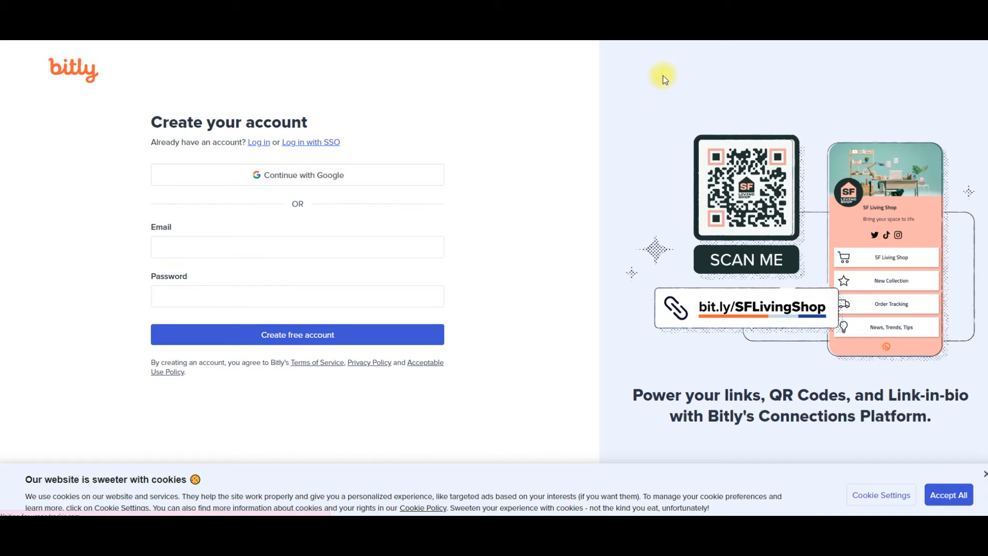
{"action": "left_click", "coordinate": [14, 31]}
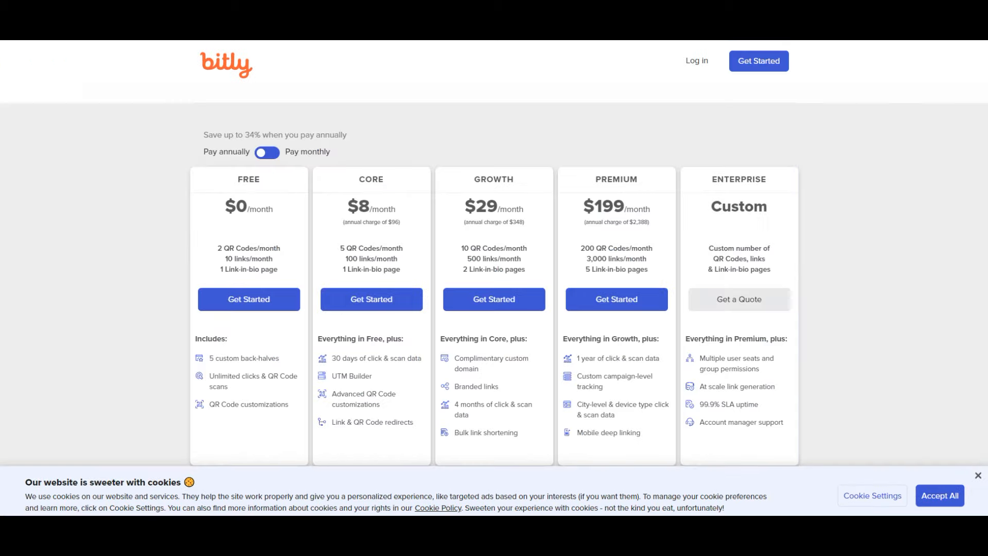
{"action": "left_click", "coordinate": [15, 31]}
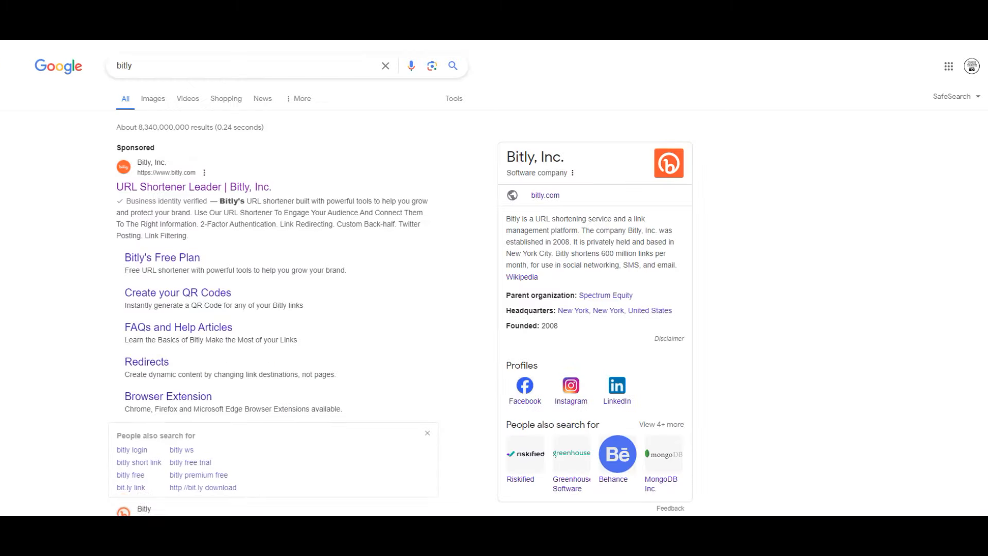
- Open the Bitly.cx URL Shortener site from the Google results
{"action": "scroll", "coordinate": [403, 274], "scroll_direction": "down", "scroll_amount": 3}
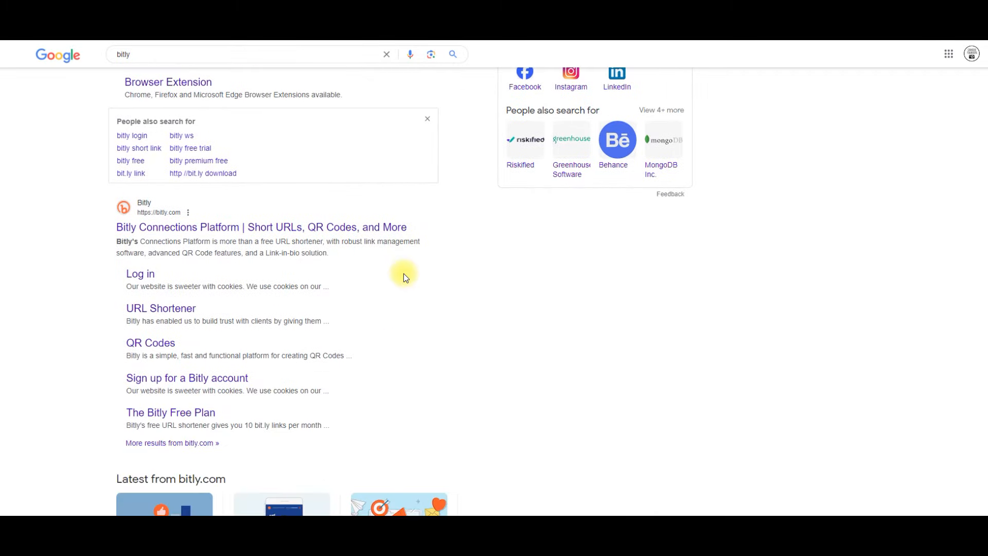
{"action": "scroll", "coordinate": [243, 249], "scroll_direction": "down", "scroll_amount": 7}
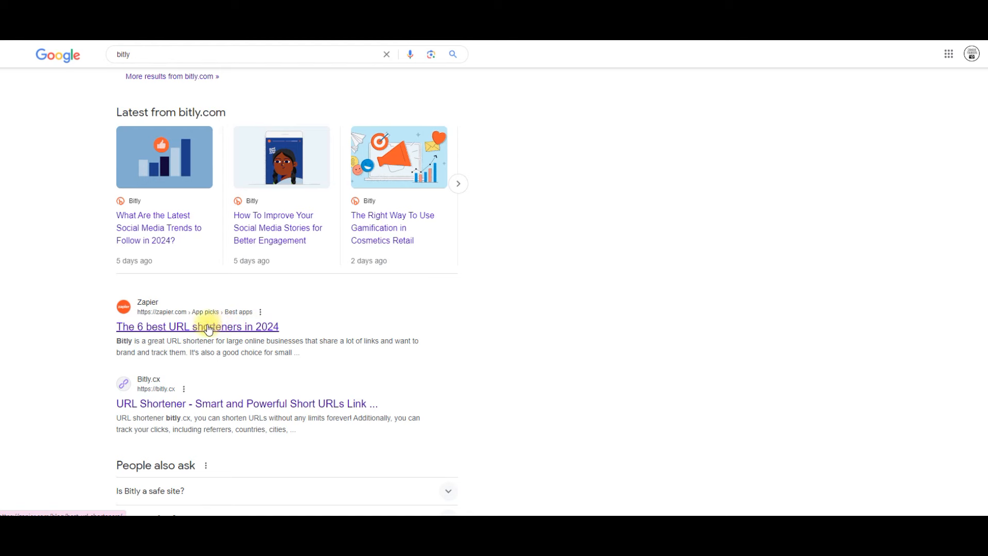
{"action": "scroll", "coordinate": [214, 330], "scroll_direction": "down", "scroll_amount": 3}
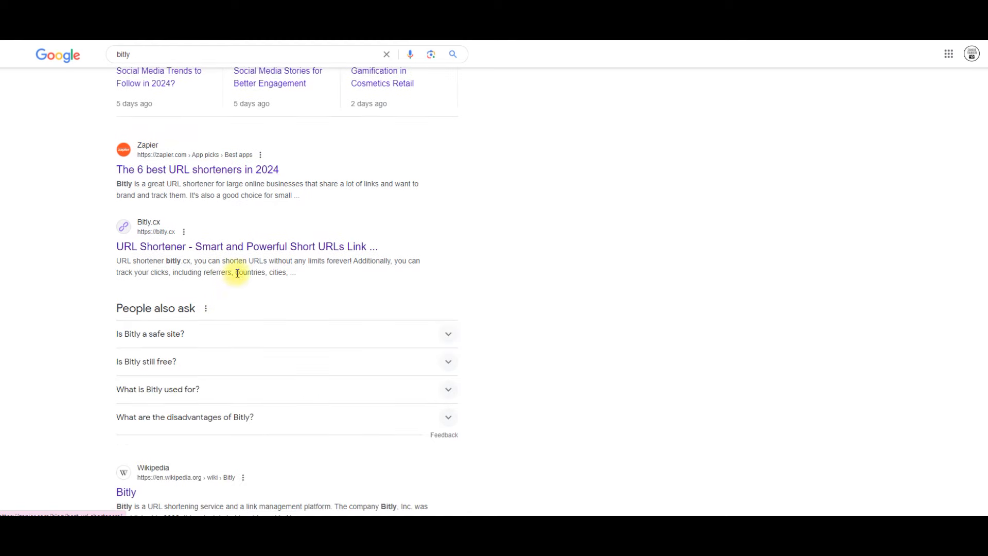
{"action": "left_click", "coordinate": [248, 250]}
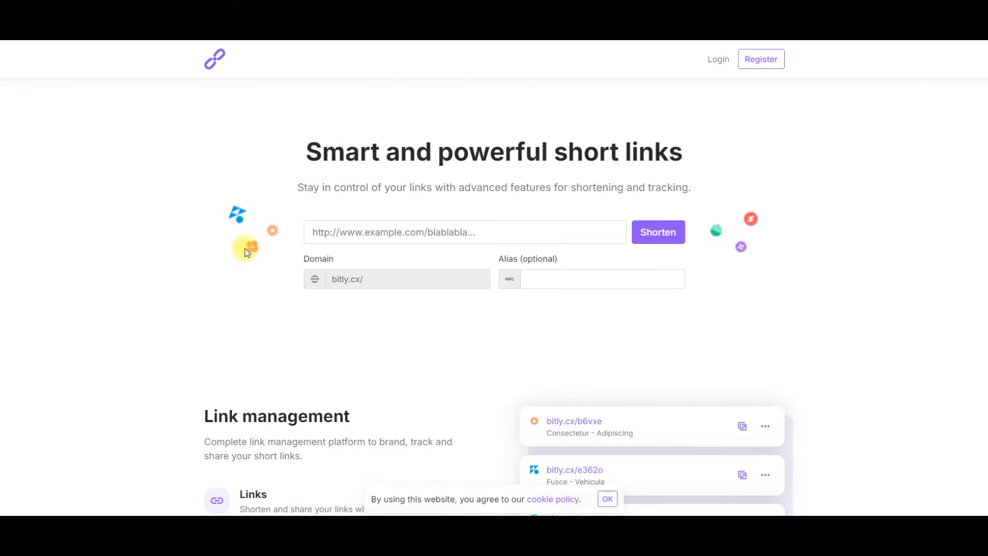
- Shorten the Amazon link of the Geo-Floral colouring book and copy the resulting short link
{"action": "left_click", "coordinate": [403, 229]}
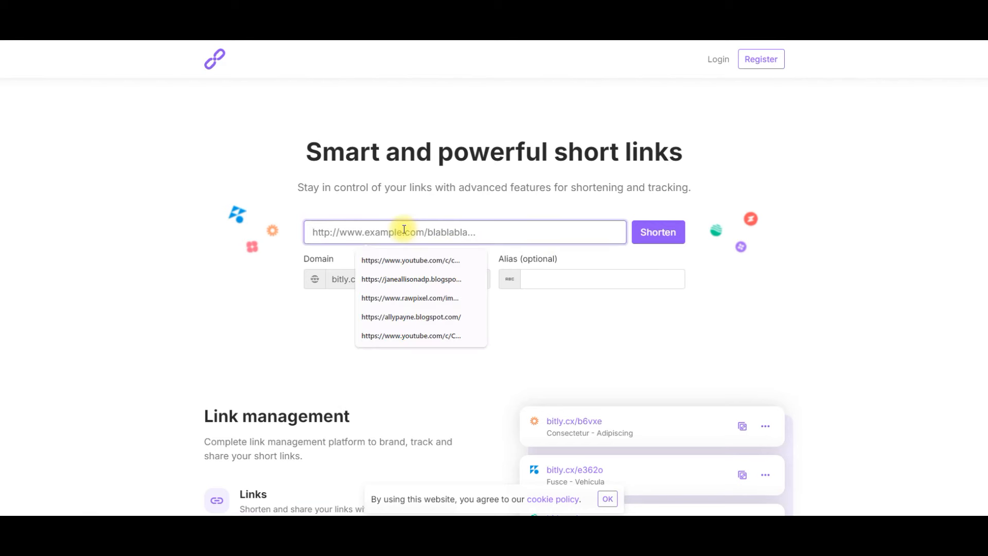
{"action": "key", "text": "ctrl+v"}
{"action": "left_click", "coordinate": [656, 238]}
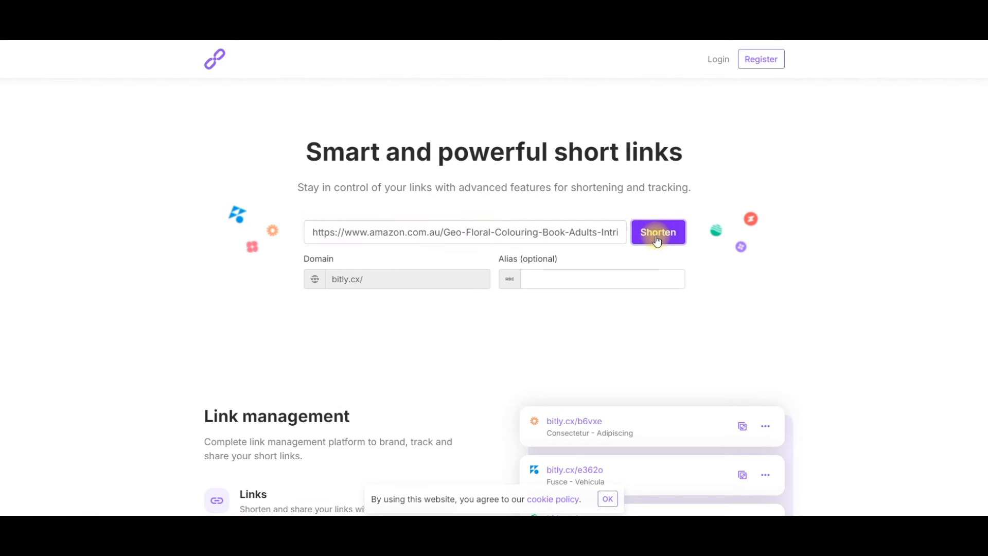
{"action": "left_click", "coordinate": [309, 252]}
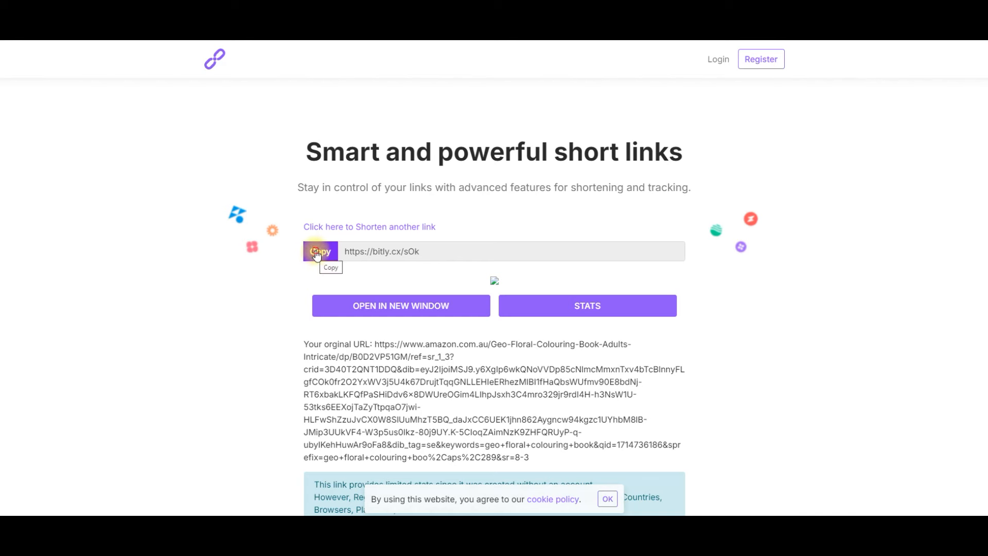
{"action": "left_click", "coordinate": [316, 257]}
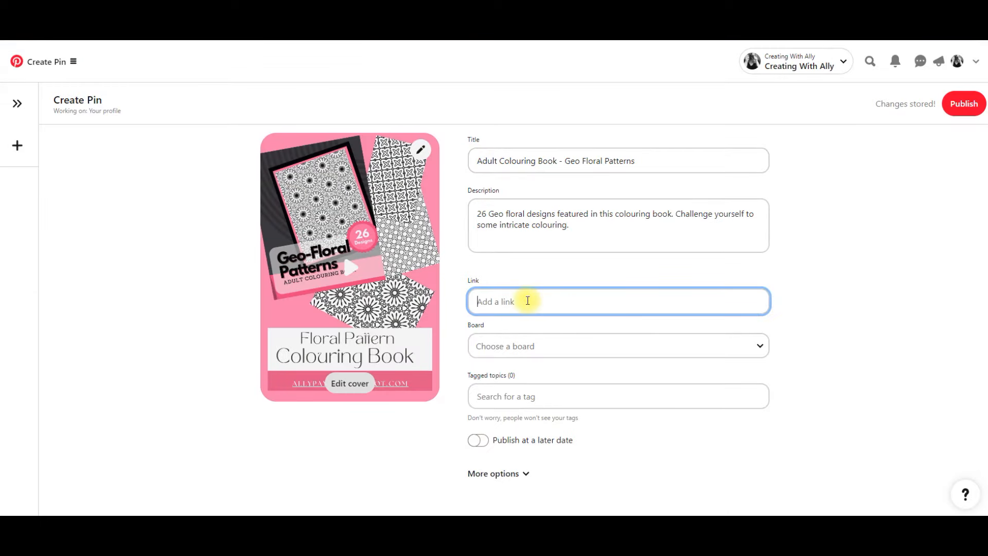
{"action": "key", "text": "ctrl+v"}
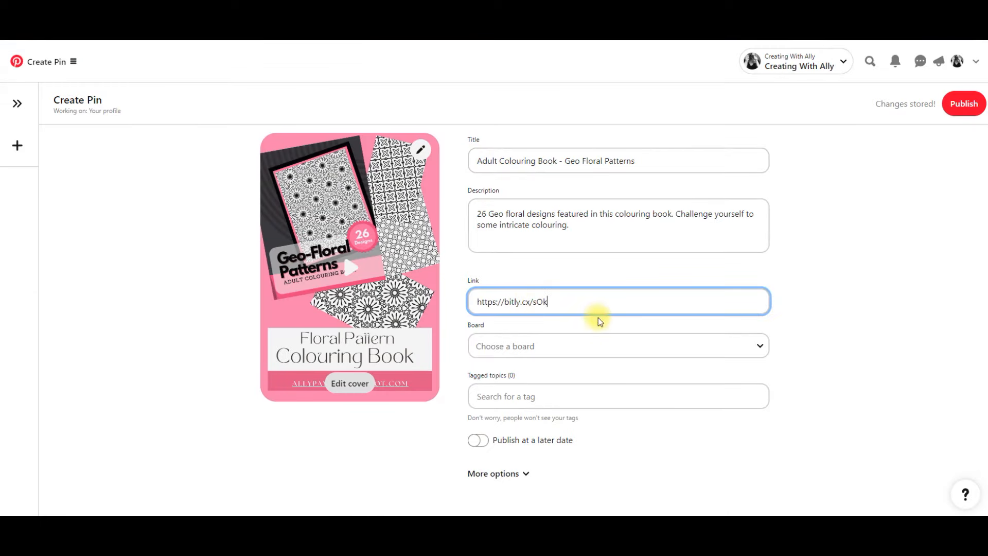
{"action": "left_click", "coordinate": [593, 350]}
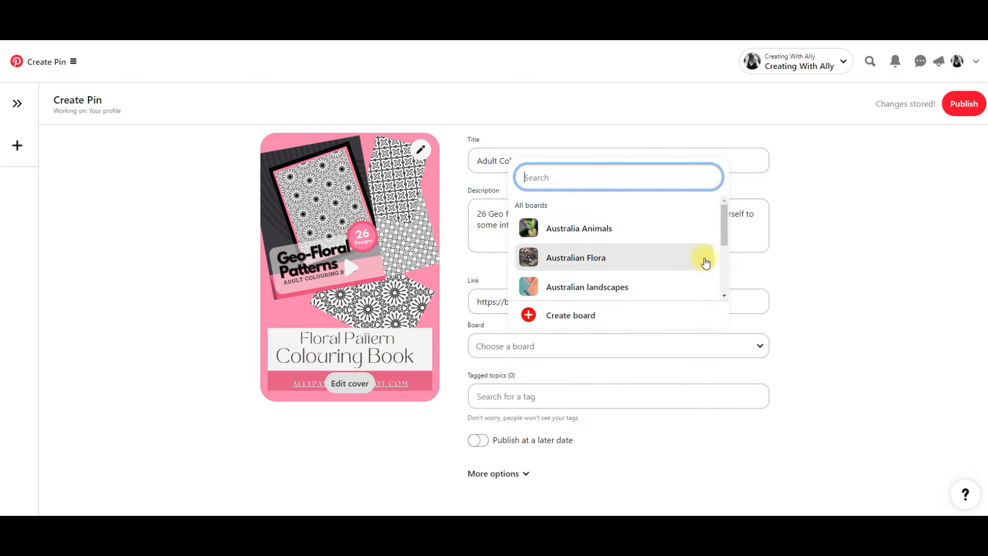
{"action": "scroll", "coordinate": [721, 229], "scroll_direction": "down", "scroll_amount": 2}
{"action": "scroll", "coordinate": [721, 266], "scroll_direction": "down", "scroll_amount": 1}
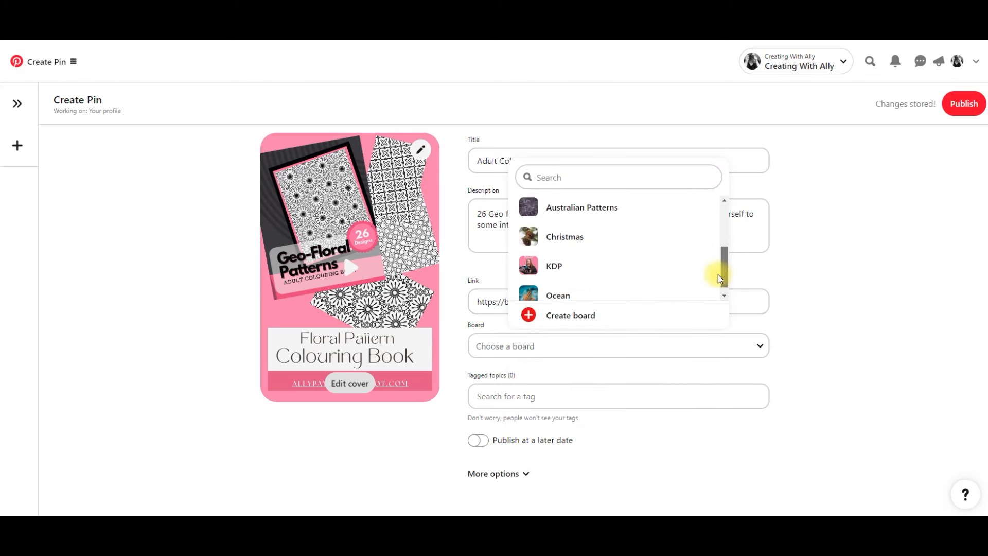
{"action": "left_click", "coordinate": [644, 261]}
- Find topics matching "colouring" and tag the pin with Adult Coloring Pages
{"action": "left_click", "coordinate": [534, 394]}
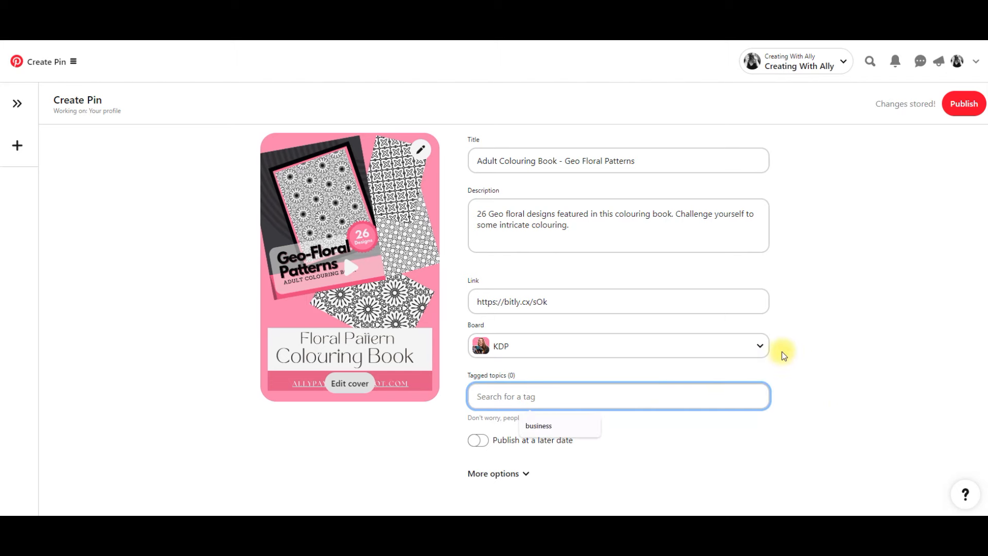
{"action": "type", "text": "colouring"}
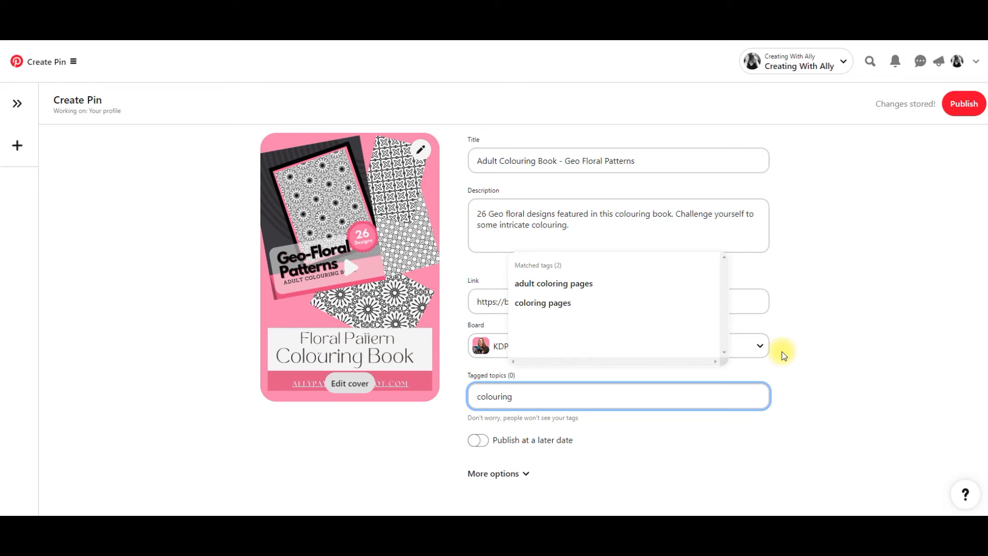
{"action": "left_click", "coordinate": [571, 283]}
- Find further topics matching "colouring" and tag the pin with Coloring Pages
{"action": "left_click", "coordinate": [547, 399]}
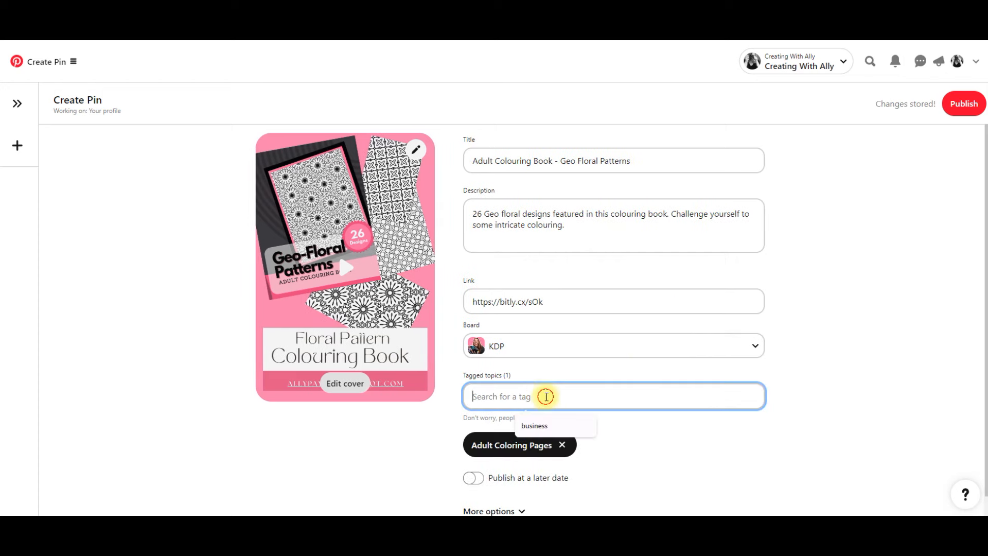
{"action": "type", "text": "colopurin"}
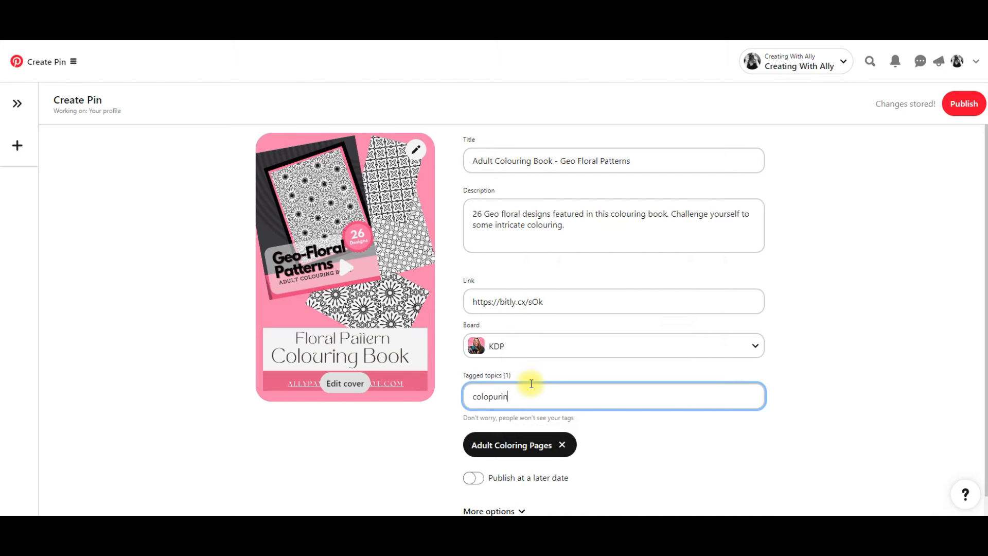
{"action": "key", "text": "BackSpace"}
{"action": "key", "text": "BackSpace"}
{"action": "key", "text": "BackSpace"}
{"action": "key", "text": "BackSpace"}
{"action": "key", "text": "BackSpace"}
{"action": "type", "text": "uring"}
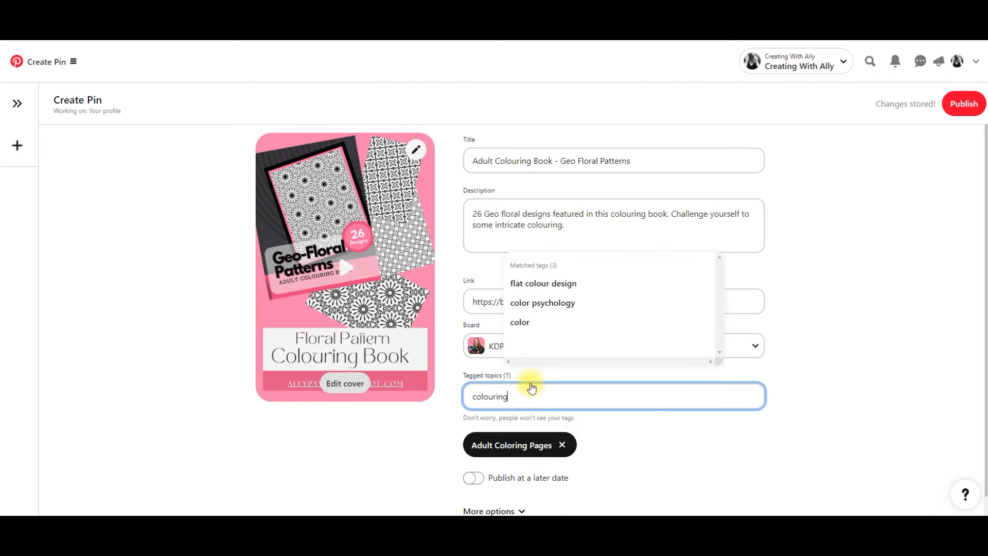
{"action": "left_click", "coordinate": [530, 290]}
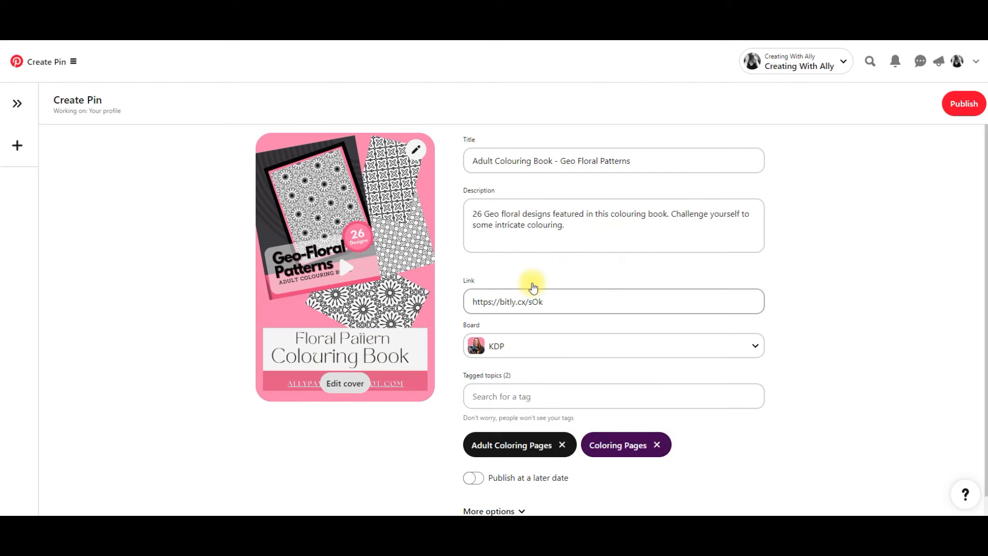
- Find topics matching "flora" and tag the pin with Floral
{"action": "left_click", "coordinate": [500, 396]}
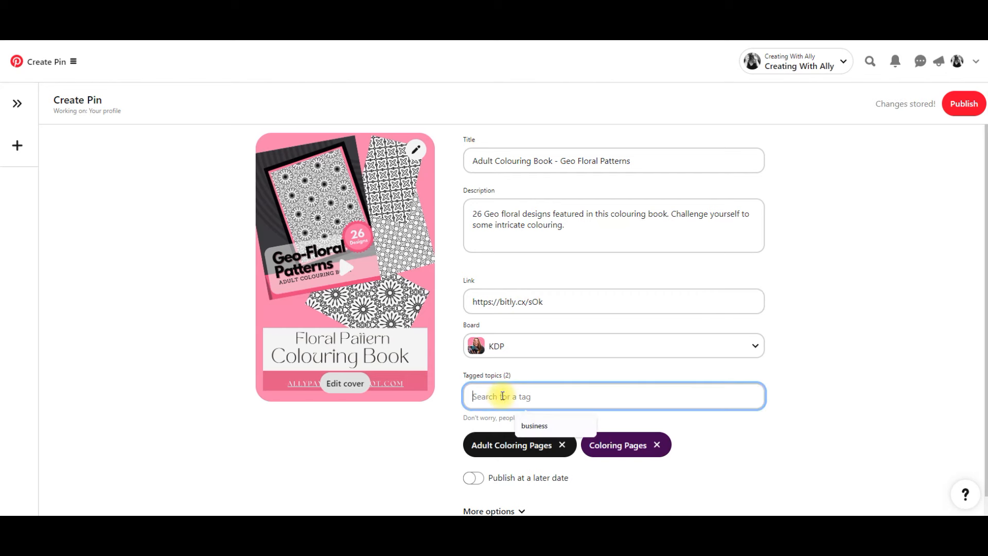
{"action": "type", "text": "flora"}
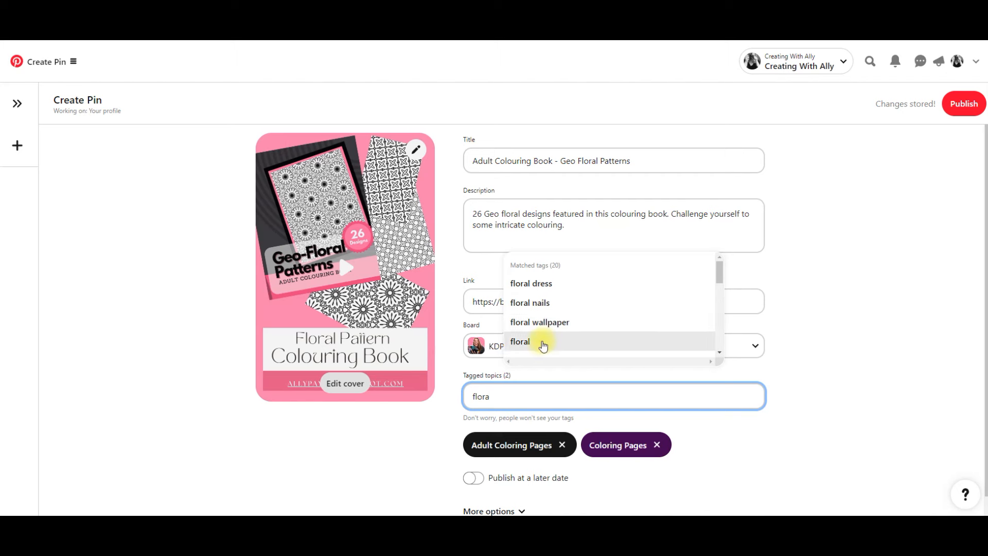
{"action": "left_click", "coordinate": [541, 342]}
- Search the tag topics for "craft" and look through the suggestions for one that suits the colouring book
{"action": "left_click", "coordinate": [507, 396]}
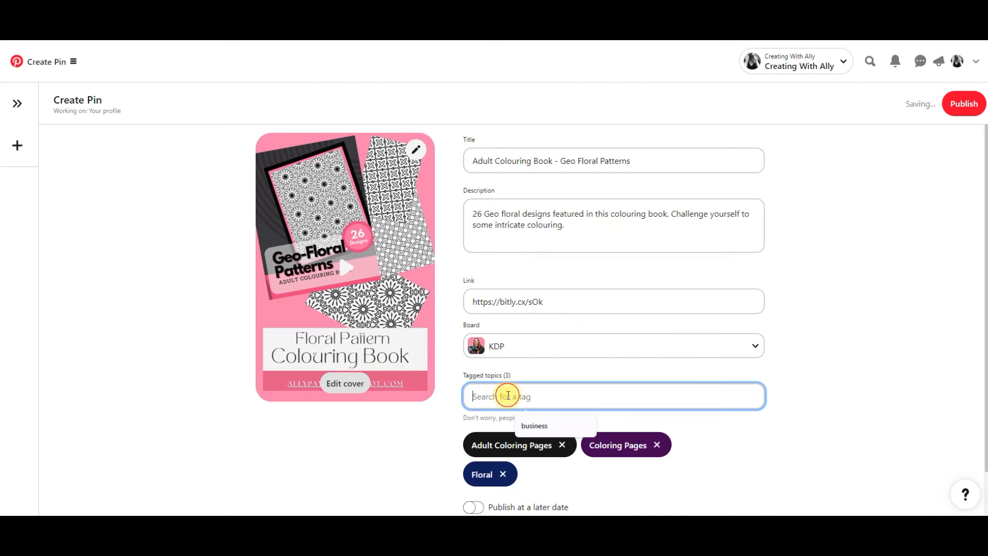
{"action": "type", "text": "craft"}
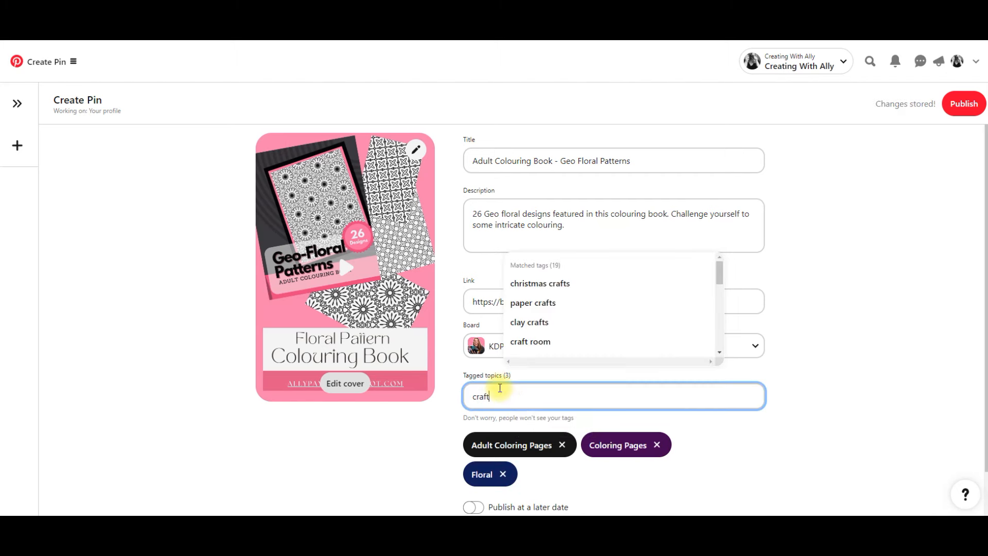
{"action": "left_click_drag", "start_coordinate": [718, 276], "coordinate": [710, 351]}
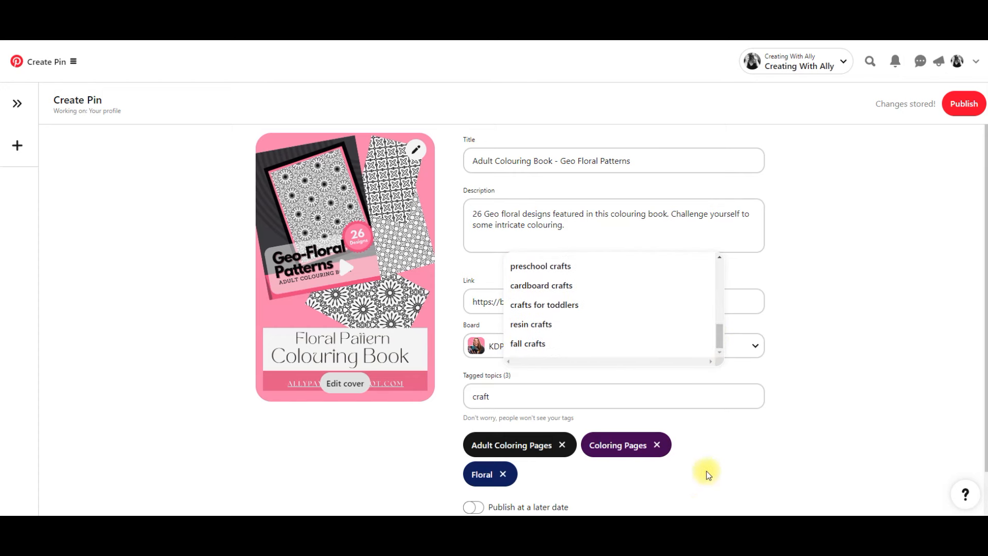
{"action": "left_click", "coordinate": [725, 457]}
- Review the pin draft's additional options for comments and similar products, and publish the pin
{"action": "scroll", "coordinate": [755, 443], "scroll_direction": "down", "scroll_amount": 1}
{"action": "scroll", "coordinate": [740, 437], "scroll_direction": "up", "scroll_amount": 1}
{"action": "scroll", "coordinate": [736, 436], "scroll_direction": "down", "scroll_amount": 1}
{"action": "left_click", "coordinate": [507, 493]}
{"action": "scroll", "coordinate": [685, 427], "scroll_direction": "down", "scroll_amount": 1}
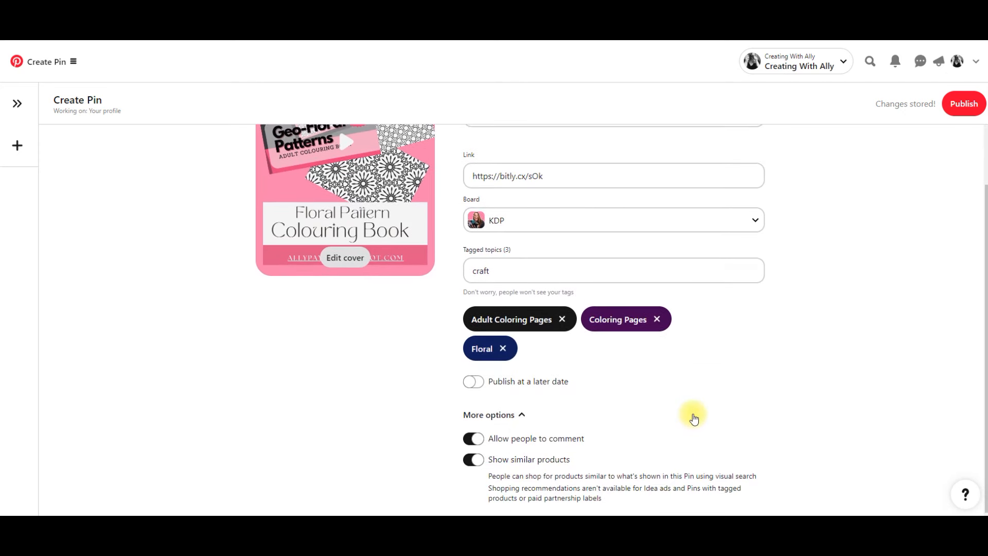
{"action": "scroll", "coordinate": [694, 418], "scroll_direction": "up", "scroll_amount": 2}
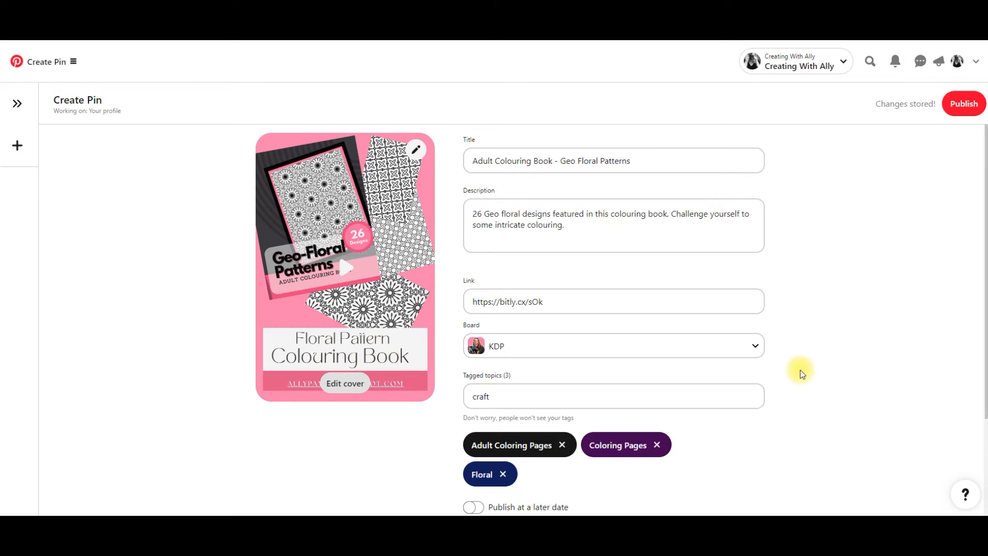
{"action": "left_click", "coordinate": [965, 104]}
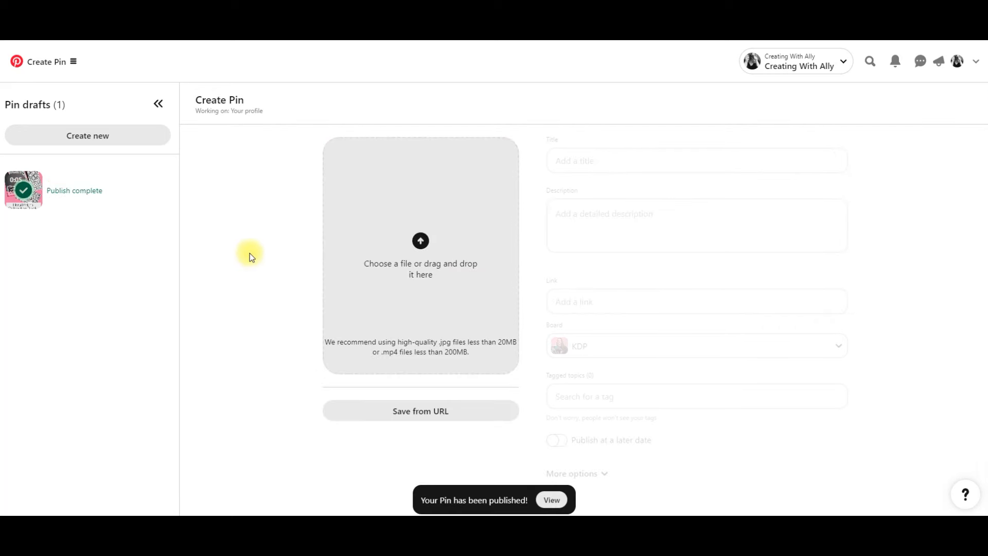
- Open the account's own profile page and look for the published pin among its created pins
{"action": "left_click", "coordinate": [795, 70]}
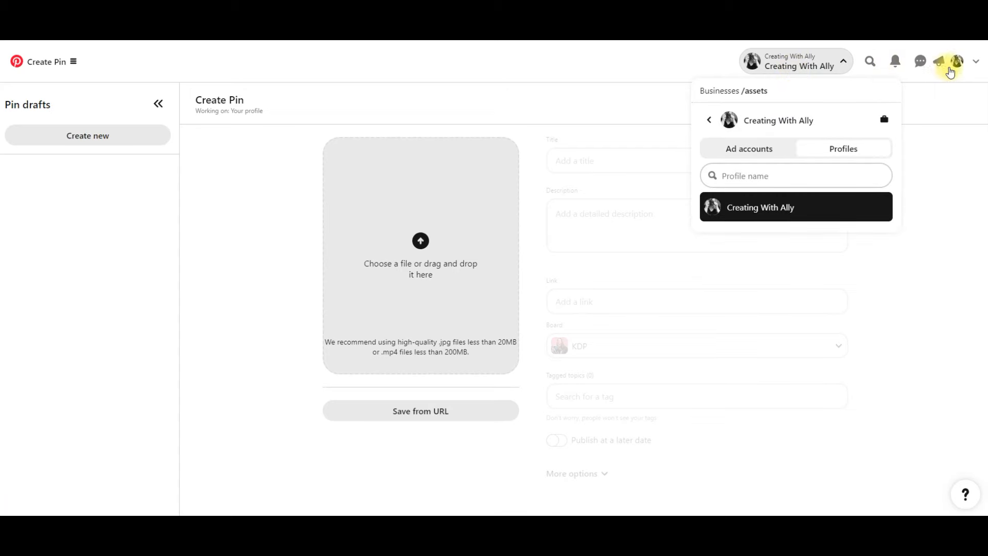
{"action": "left_click", "coordinate": [957, 61]}
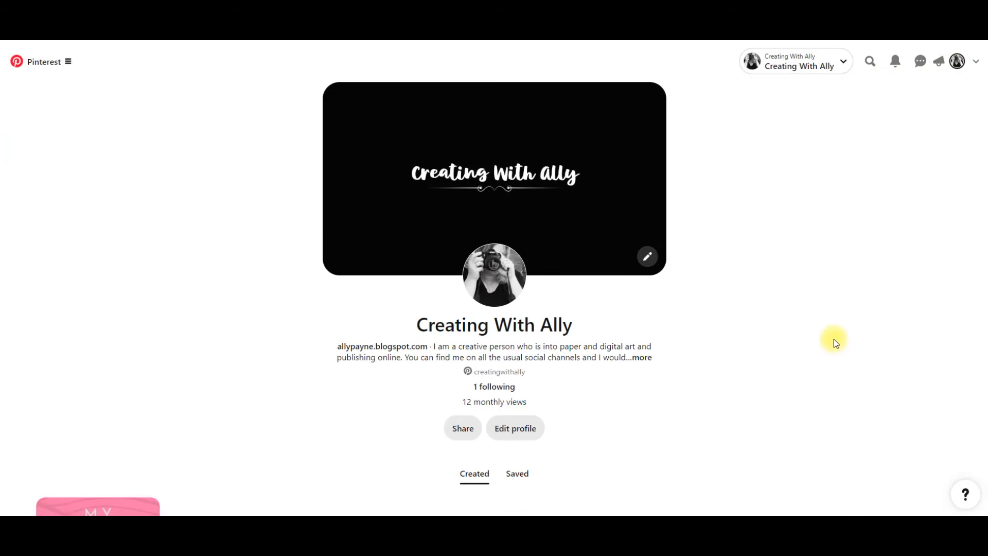
{"action": "scroll", "coordinate": [834, 339], "scroll_direction": "down", "scroll_amount": 3}
{"action": "left_click", "coordinate": [50, 34]}
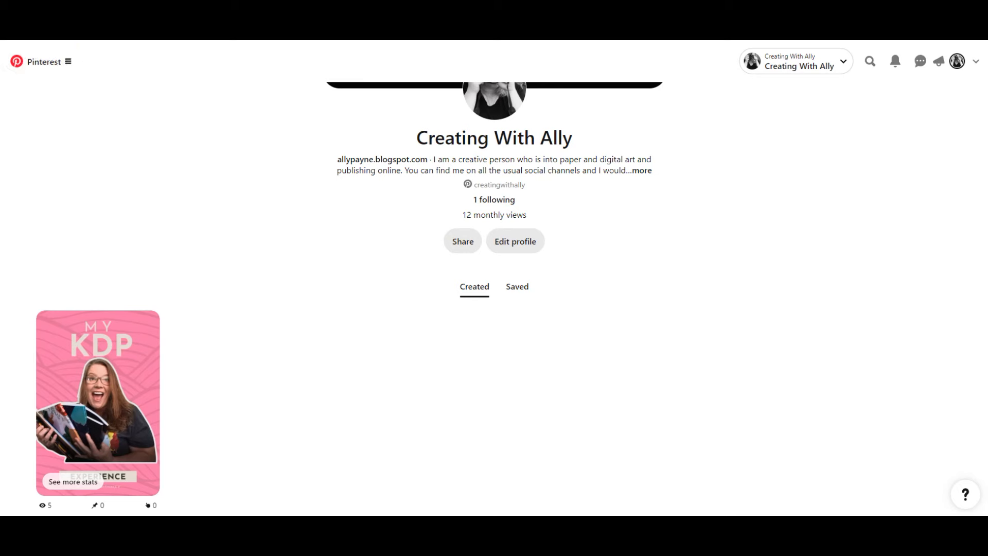
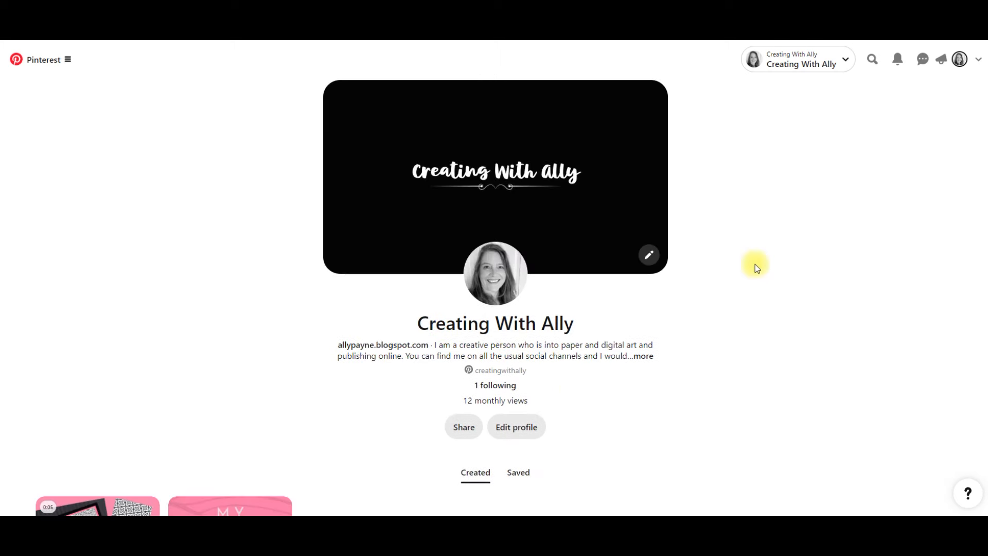
- Review the stats under the profile's created pins and view its saved boards
{"action": "scroll", "coordinate": [755, 267], "scroll_direction": "down", "scroll_amount": 3}
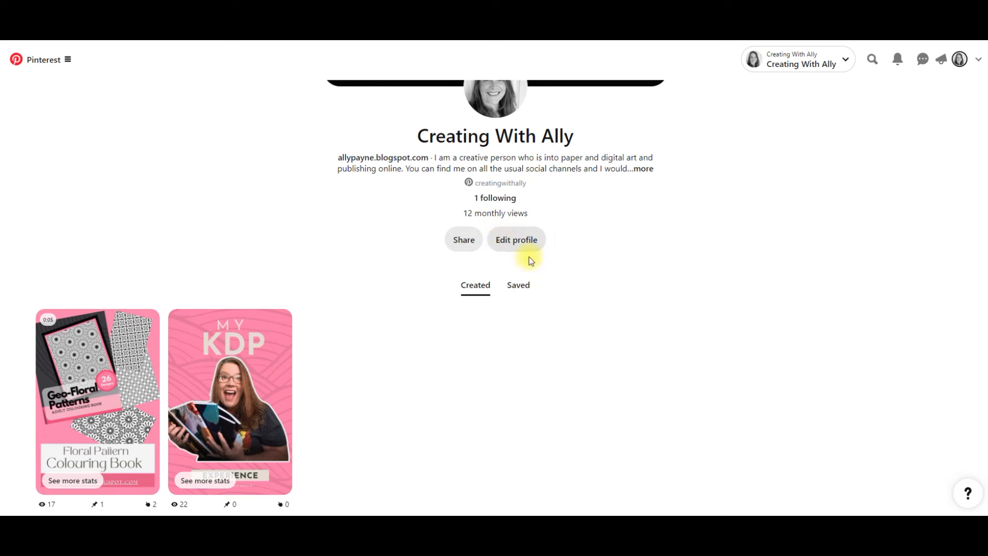
{"action": "left_click", "coordinate": [519, 287]}
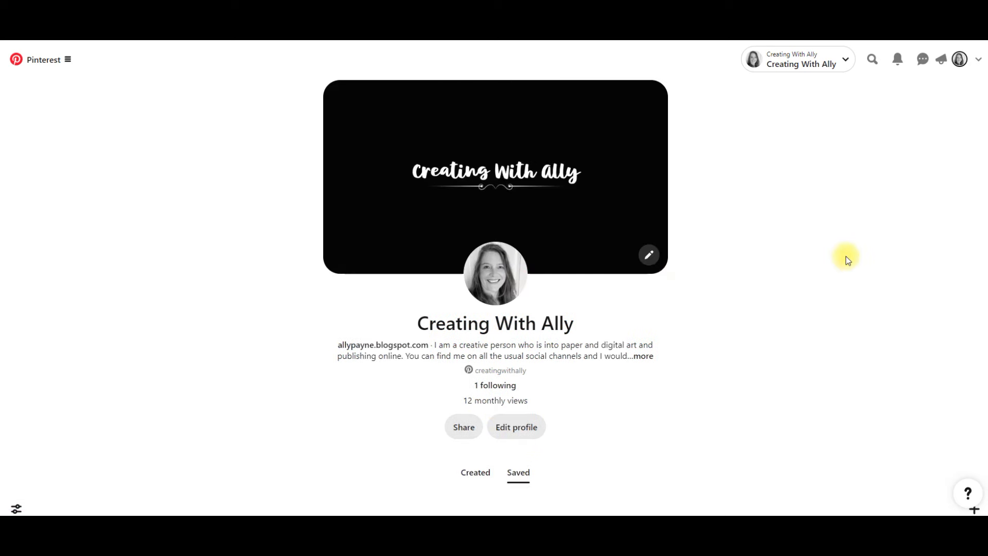
{"action": "scroll", "coordinate": [848, 260], "scroll_direction": "down", "scroll_amount": 7}
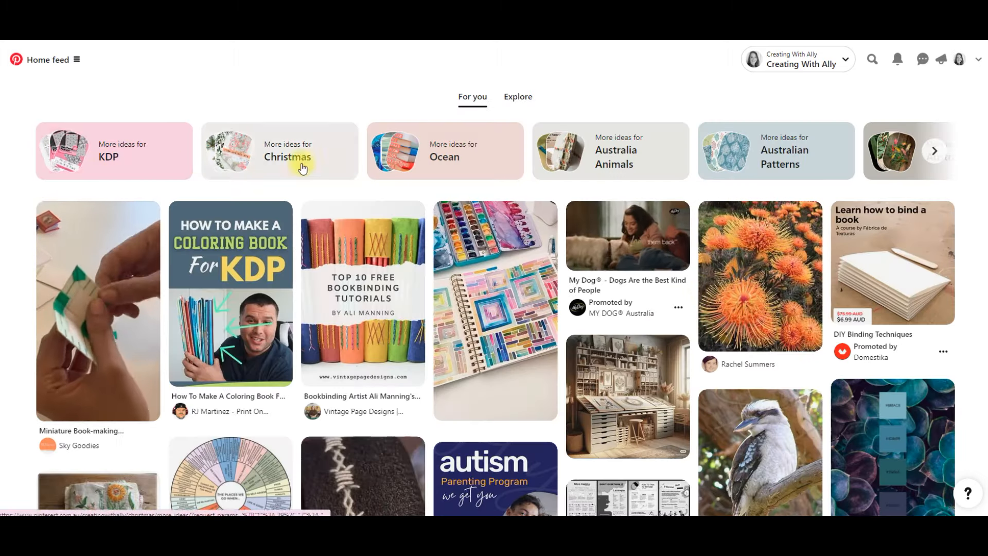
- Look through the home feed's board idea suggestions and the recommended pins below them
{"action": "left_click", "coordinate": [934, 151]}
{"action": "left_click", "coordinate": [932, 152]}
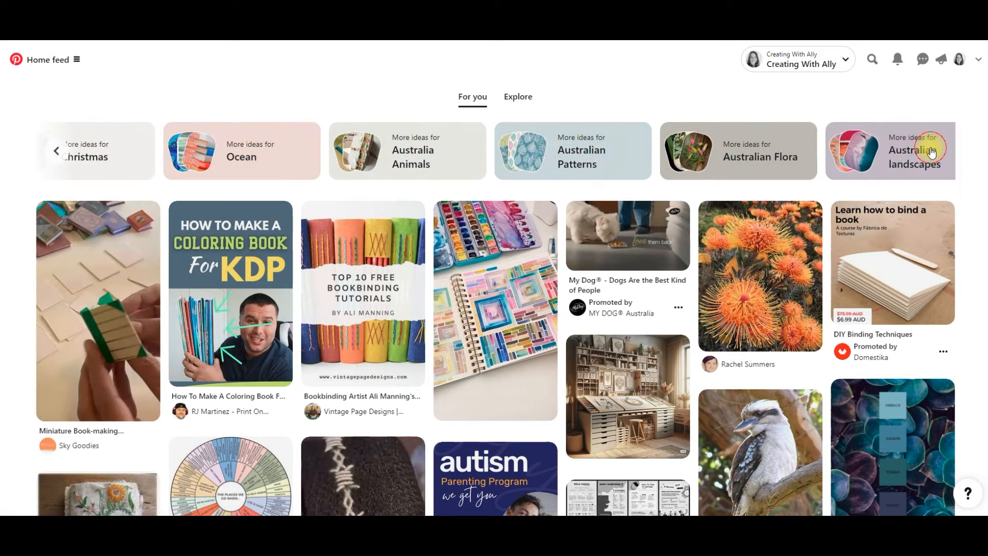
{"action": "scroll", "coordinate": [545, 302], "scroll_direction": "down", "scroll_amount": 1}
{"action": "scroll", "coordinate": [545, 302], "scroll_direction": "down", "scroll_amount": 4}
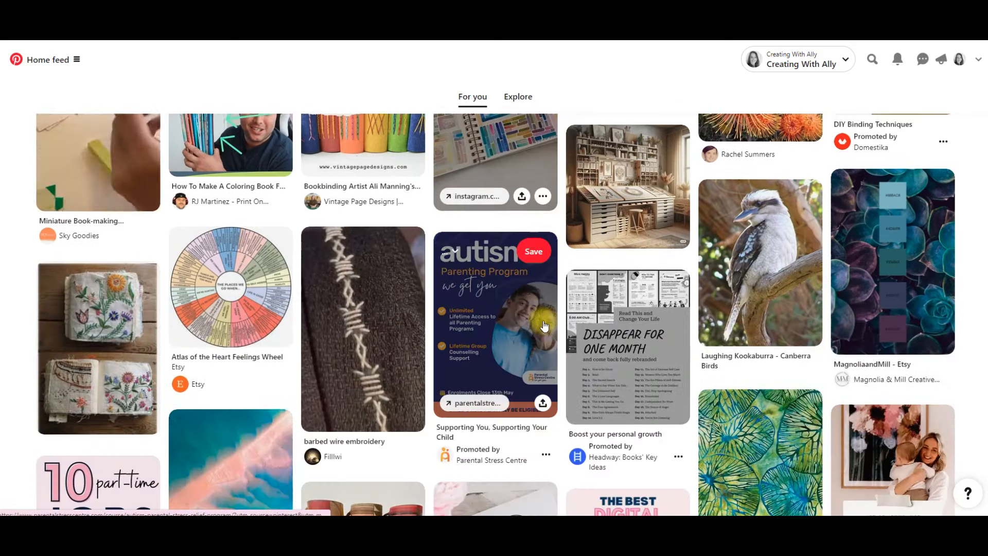
{"action": "scroll", "coordinate": [540, 309], "scroll_direction": "up", "scroll_amount": 4}
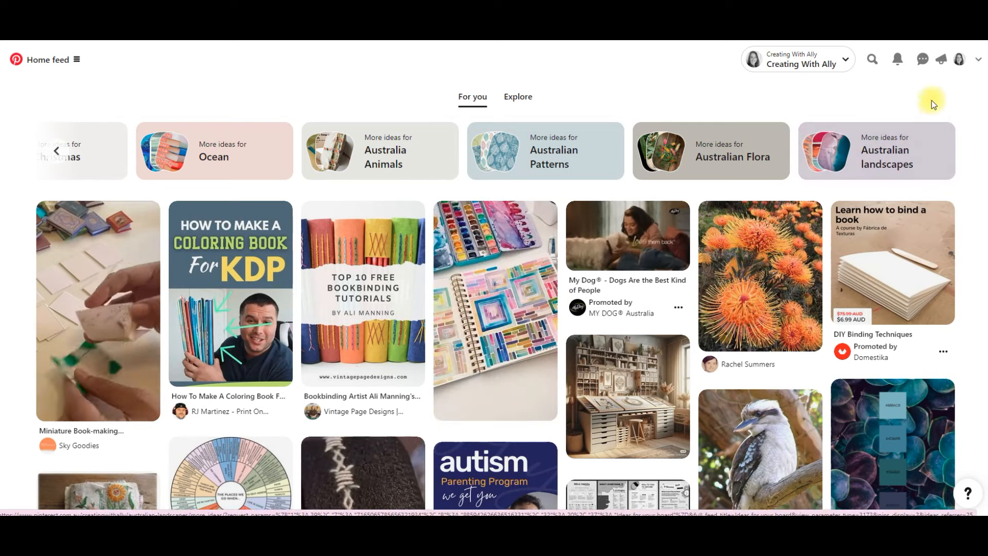
- Search Pinterest for "Adult colouring books" and browse the resulting pins
{"action": "left_click", "coordinate": [872, 59]}
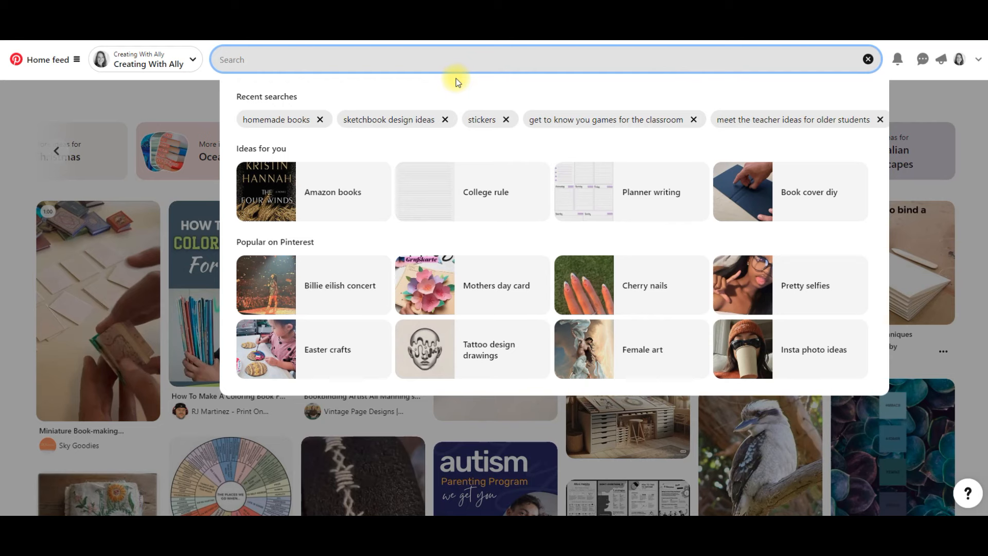
{"action": "type", "text": "Adult colouring"}
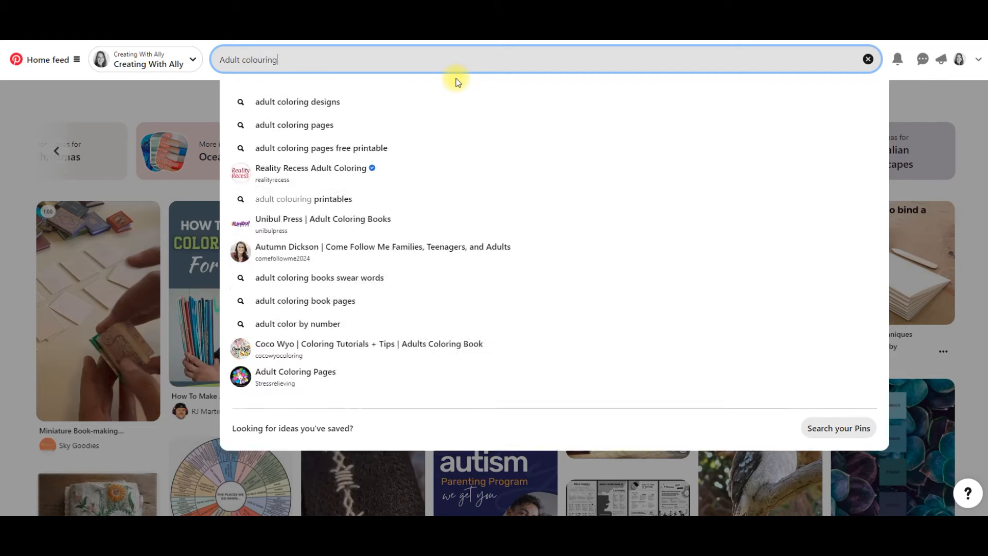
{"action": "type", "text": " books"}
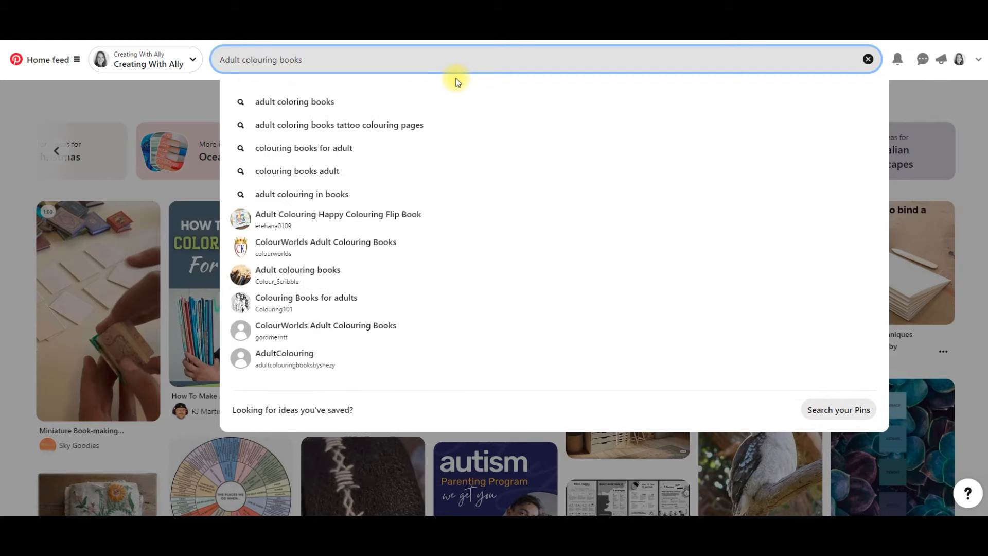
{"action": "key", "text": "Return"}
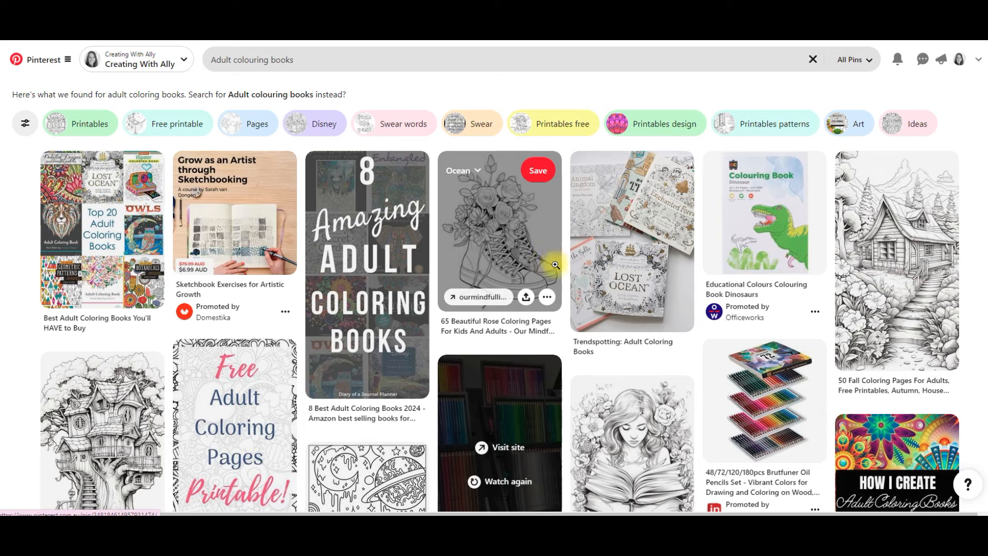
{"action": "scroll", "coordinate": [577, 302], "scroll_direction": "down", "scroll_amount": 3}
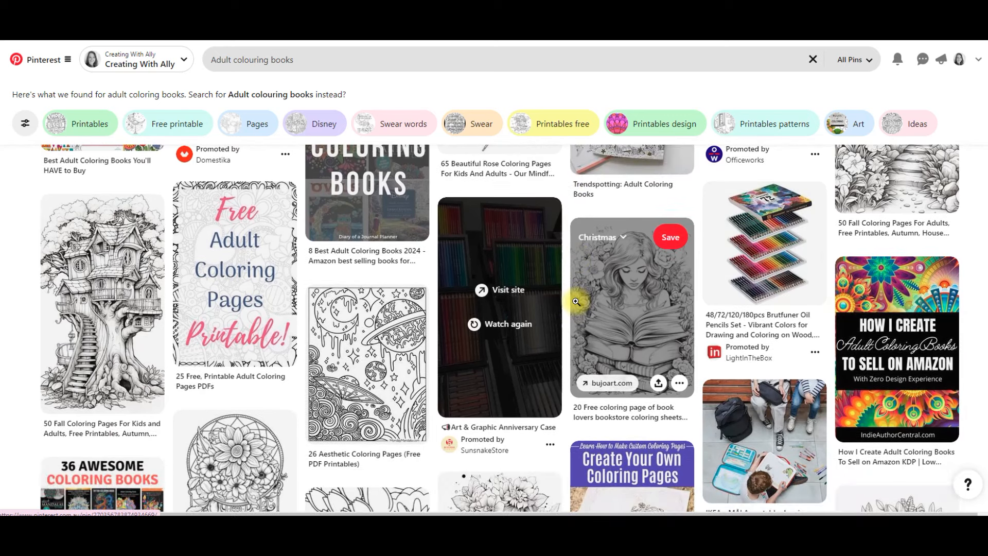
{"action": "scroll", "coordinate": [577, 301], "scroll_direction": "down", "scroll_amount": 2}
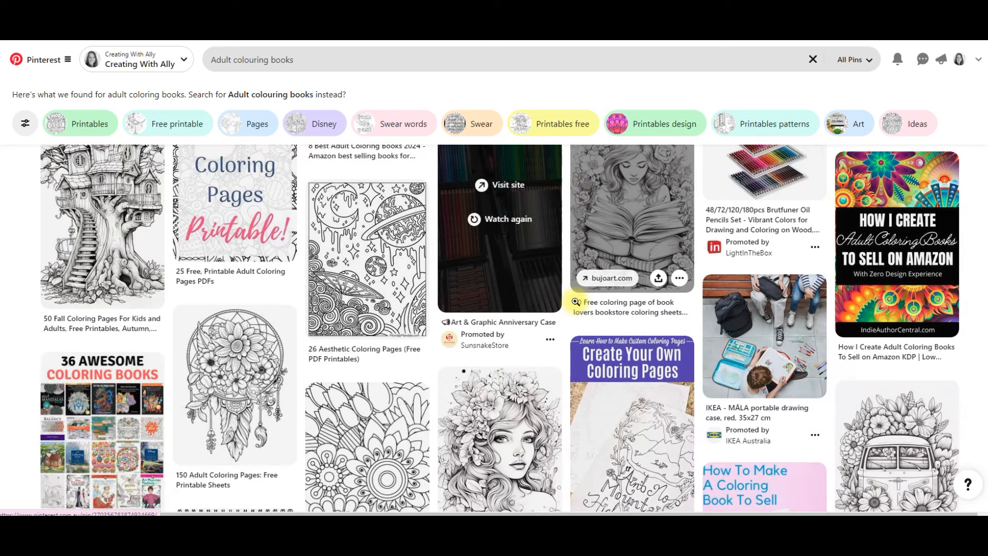
- Save the pin about the best gel pens for adult coloring to the Colouring Books and ideas board
{"action": "scroll", "coordinate": [577, 302], "scroll_direction": "down", "scroll_amount": 6}
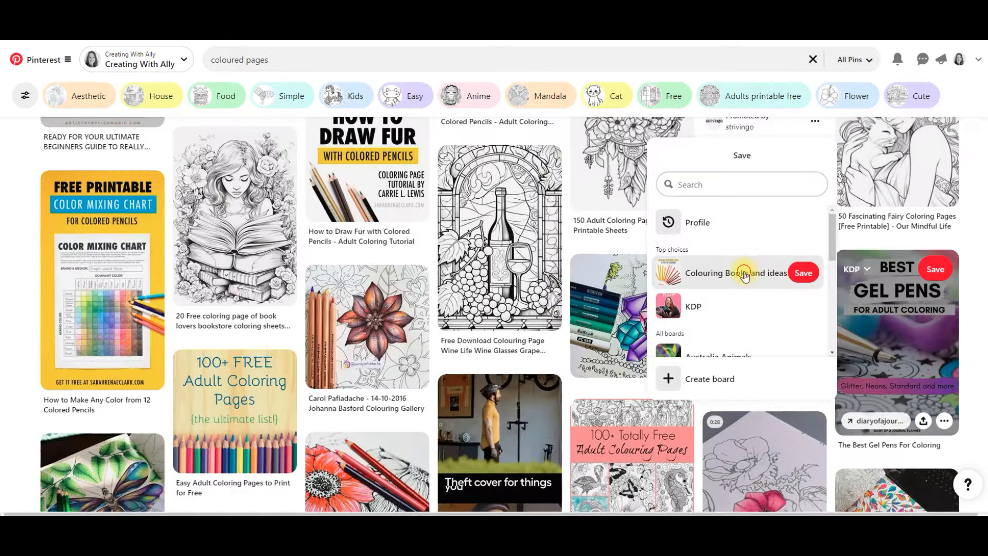
{"action": "left_click", "coordinate": [747, 271]}
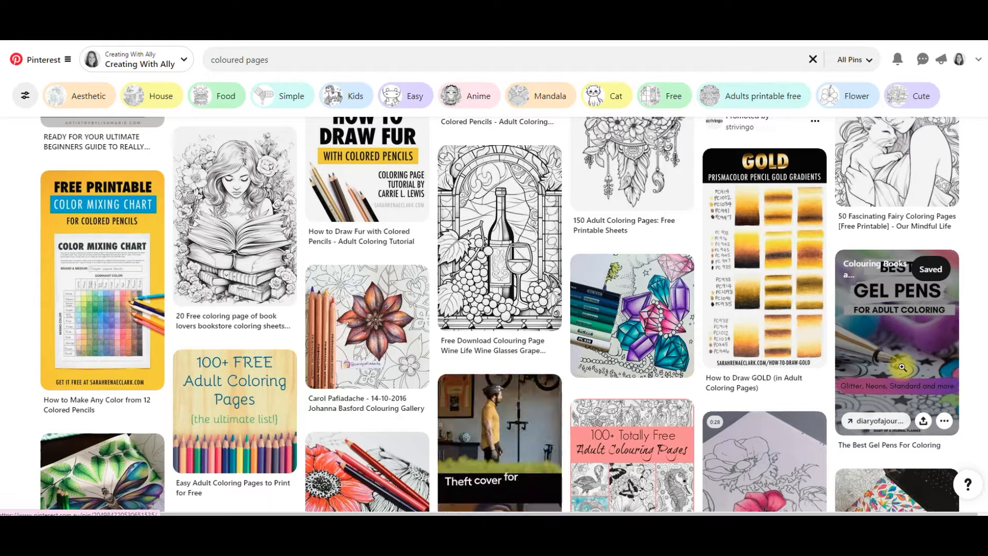
- Save the How to Blend Colored Pencils beginner's guide pin to the Colouring Books and ideas board
{"action": "scroll", "coordinate": [902, 367], "scroll_direction": "down", "scroll_amount": 7}
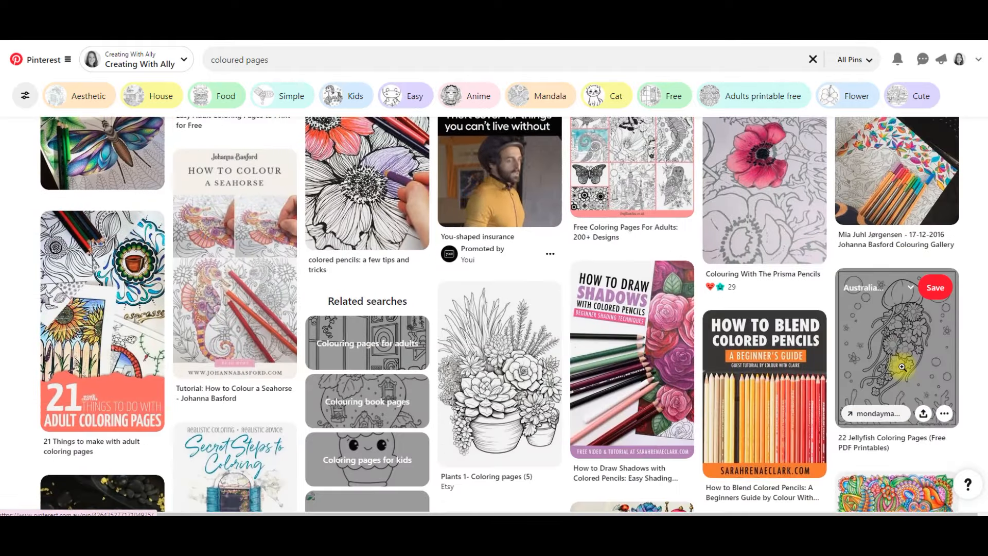
{"action": "scroll", "coordinate": [902, 367], "scroll_direction": "down", "scroll_amount": 2}
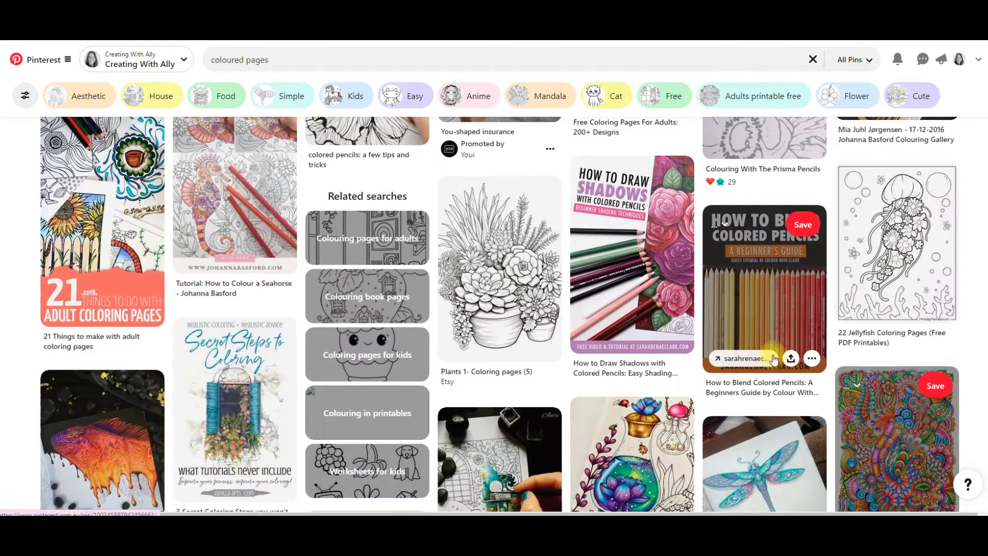
{"action": "left_click", "coordinate": [726, 224]}
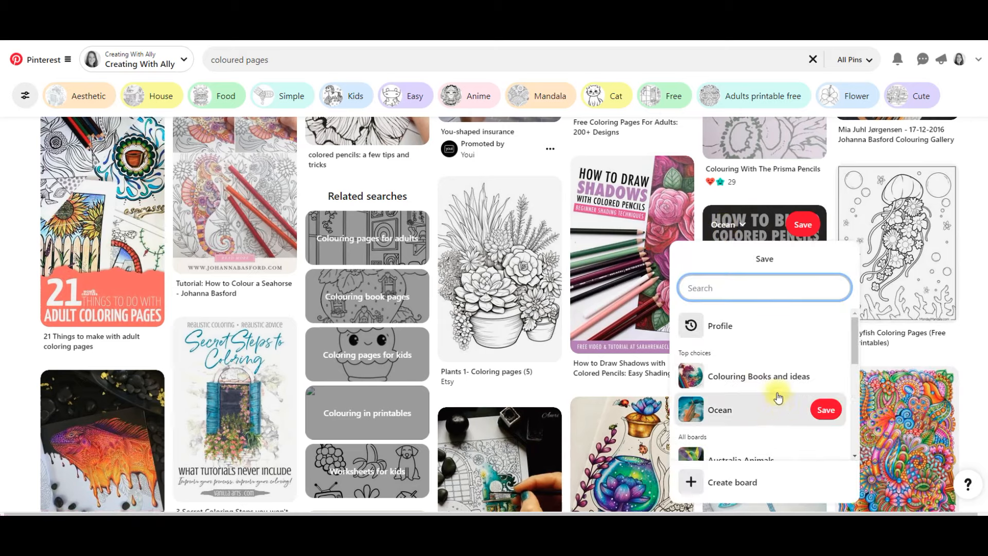
{"action": "left_click", "coordinate": [767, 377]}
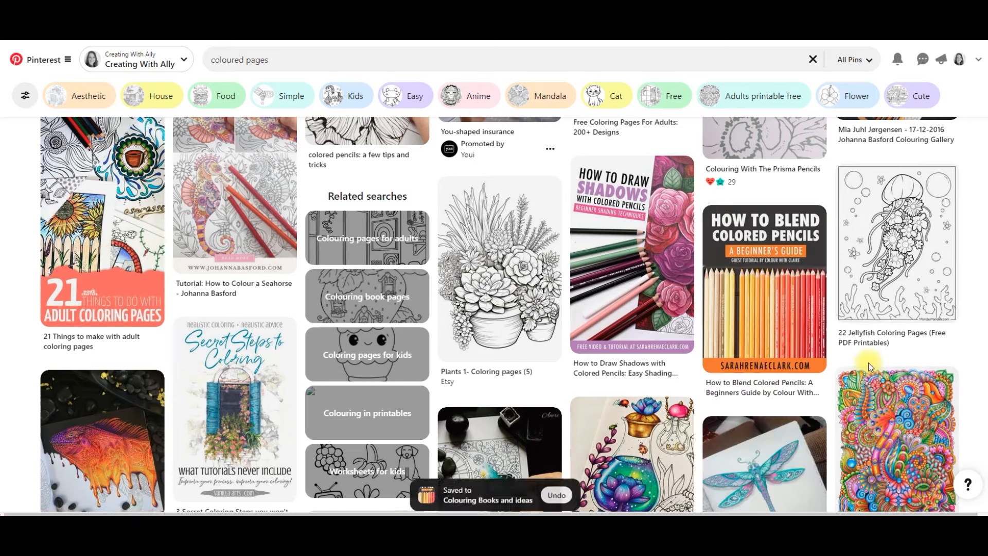
{"action": "scroll", "coordinate": [869, 362], "scroll_direction": "down", "scroll_amount": 15}
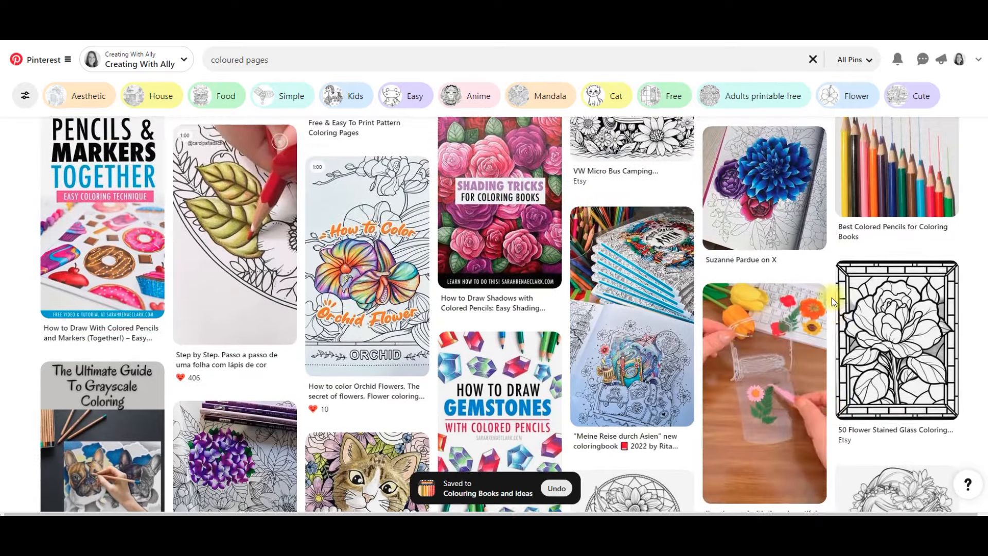
- Open the Colouring Books and ideas board from the profile's saved boards and look through its pins
{"action": "scroll", "coordinate": [832, 297], "scroll_direction": "up", "scroll_amount": 15}
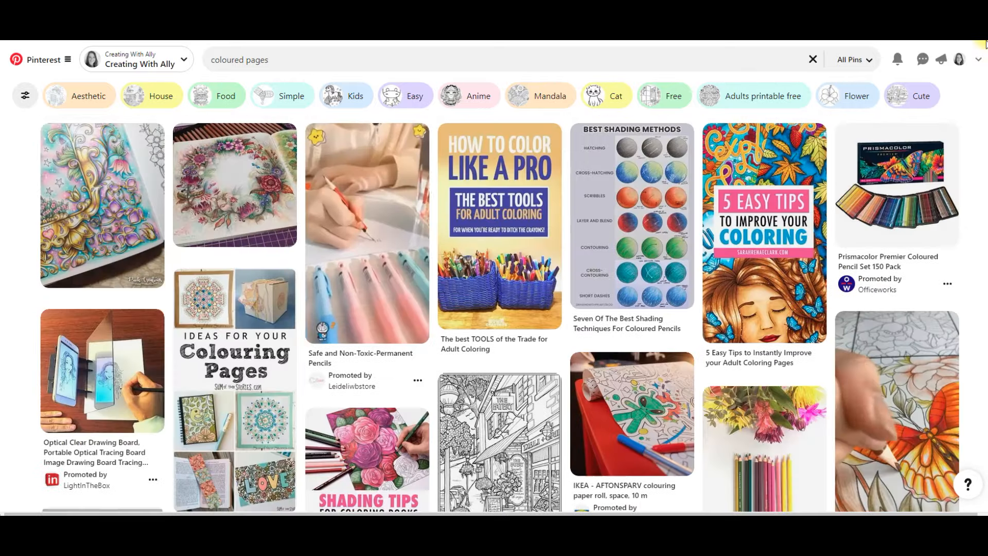
{"action": "left_click", "coordinate": [132, 65]}
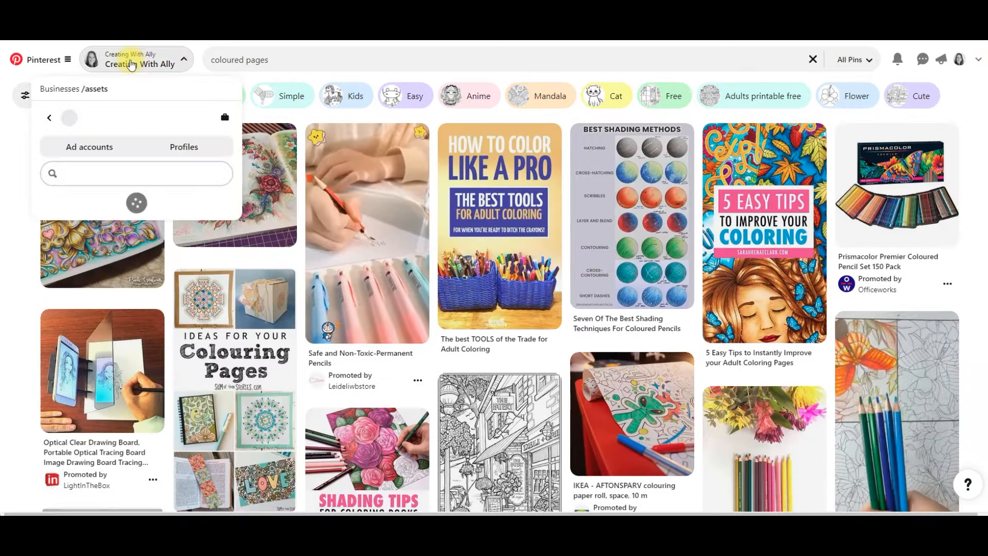
{"action": "left_click", "coordinate": [129, 203]}
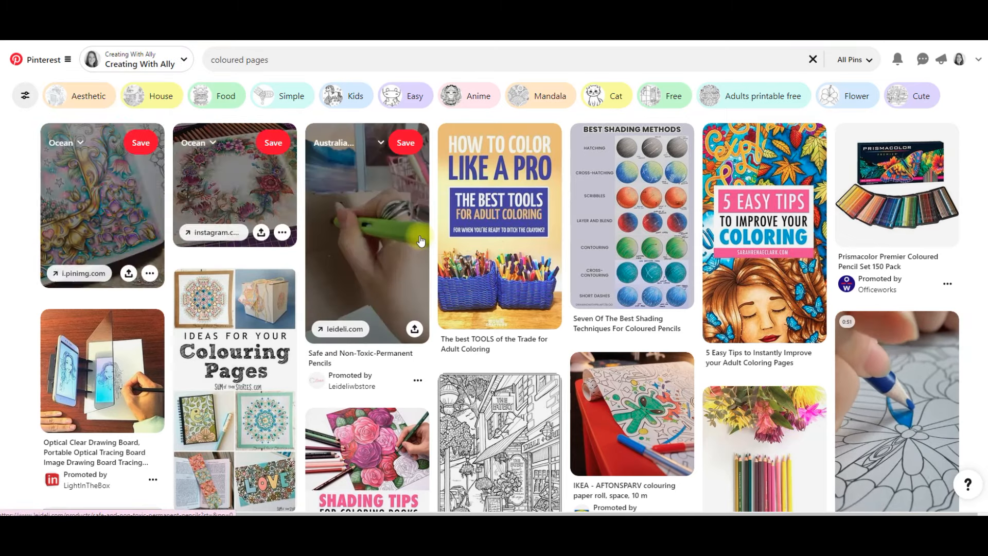
{"action": "left_click", "coordinate": [959, 60]}
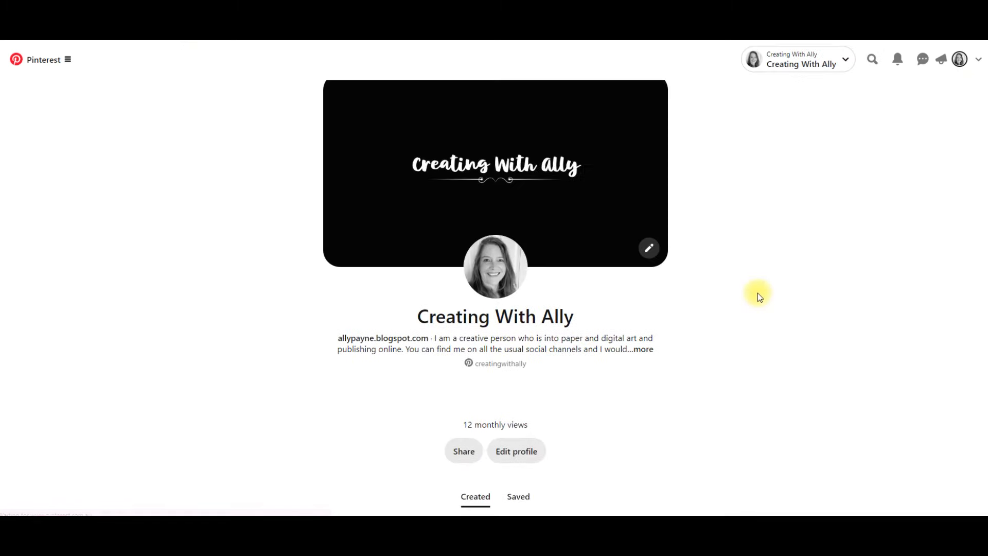
{"action": "left_click", "coordinate": [518, 472]}
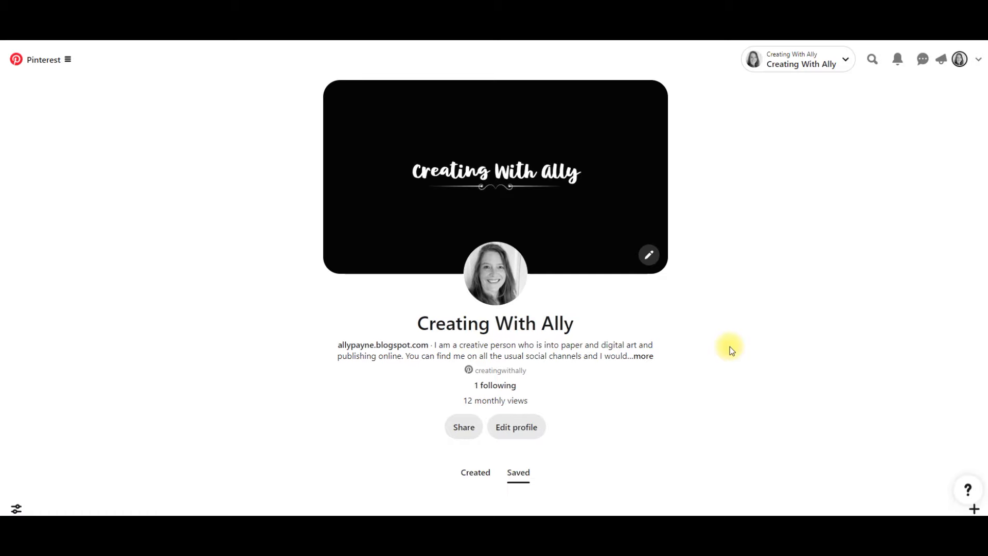
{"action": "scroll", "coordinate": [730, 347], "scroll_direction": "down", "scroll_amount": 6}
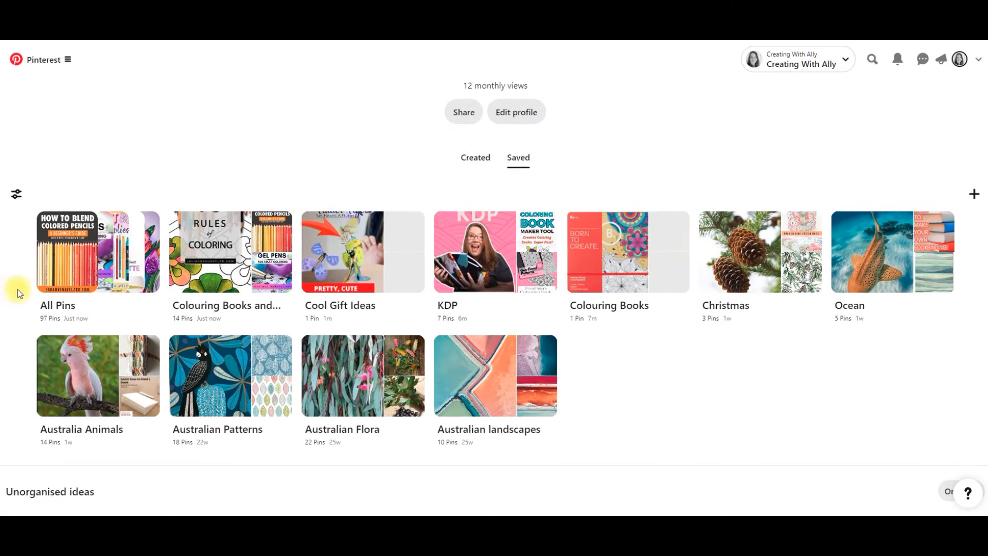
{"action": "left_click", "coordinate": [223, 253]}
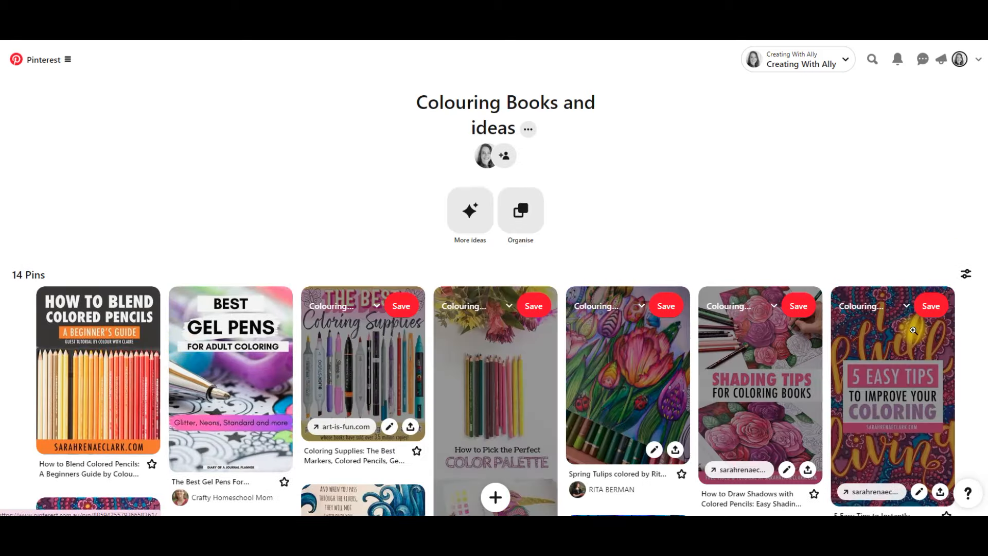
{"action": "scroll", "coordinate": [890, 350], "scroll_direction": "down", "scroll_amount": 3}
{"action": "scroll", "coordinate": [363, 386], "scroll_direction": "down", "scroll_amount": 3}
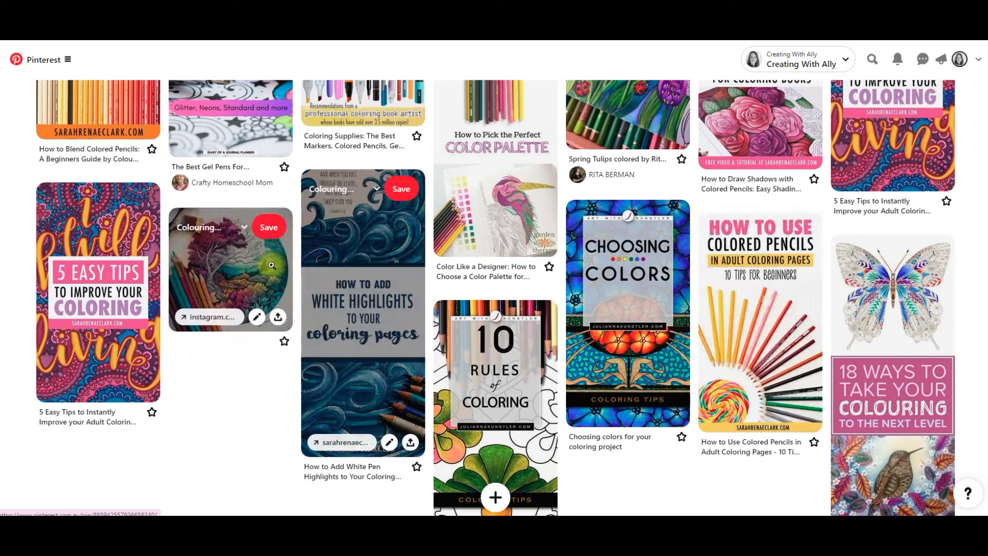
{"action": "scroll", "coordinate": [574, 279], "scroll_direction": "up", "scroll_amount": 6}
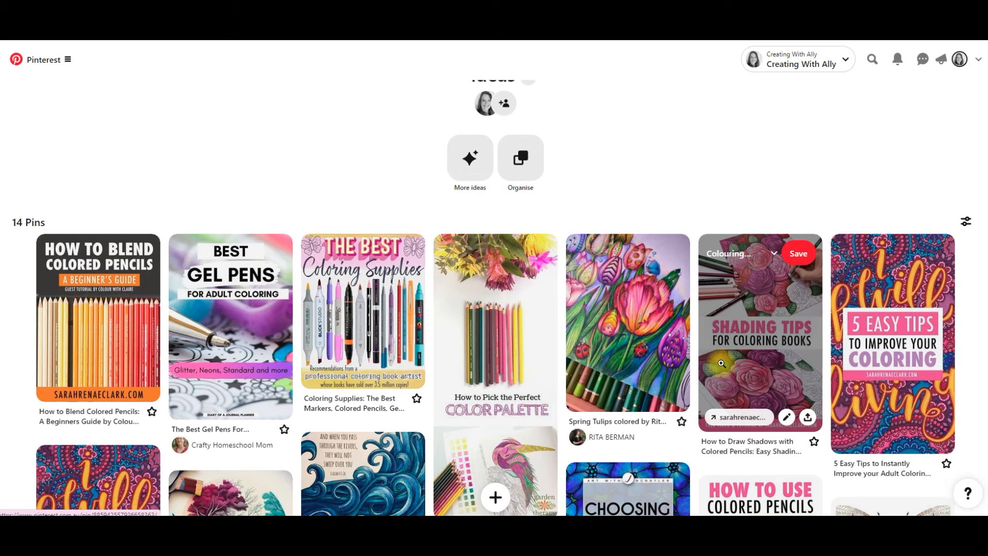
{"action": "scroll", "coordinate": [721, 364], "scroll_direction": "up", "scroll_amount": 1}
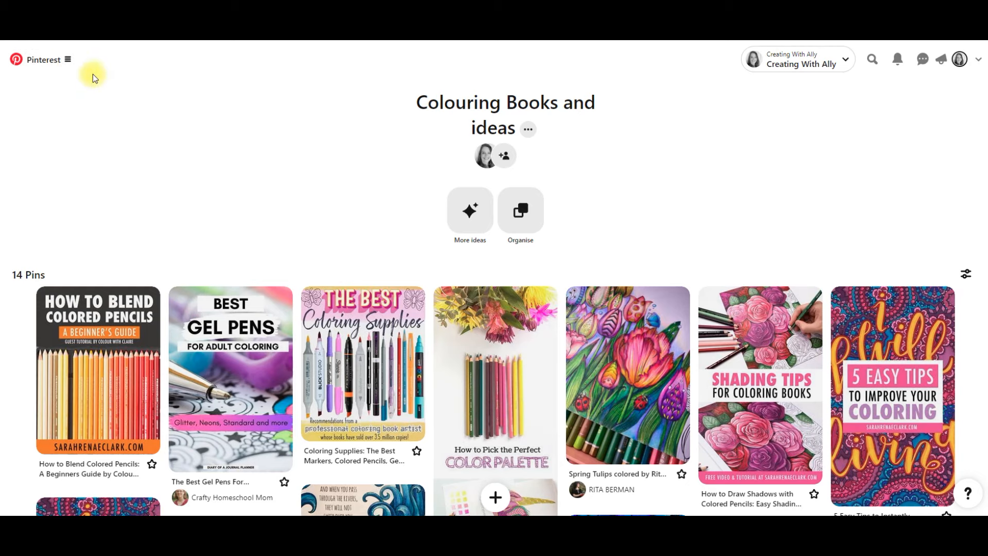
- Move the duplicate Geo-Floral Patterns colouring book pin from the KDP board to the Colouring Books and ideas board
{"action": "key", "text": "alt+Left"}
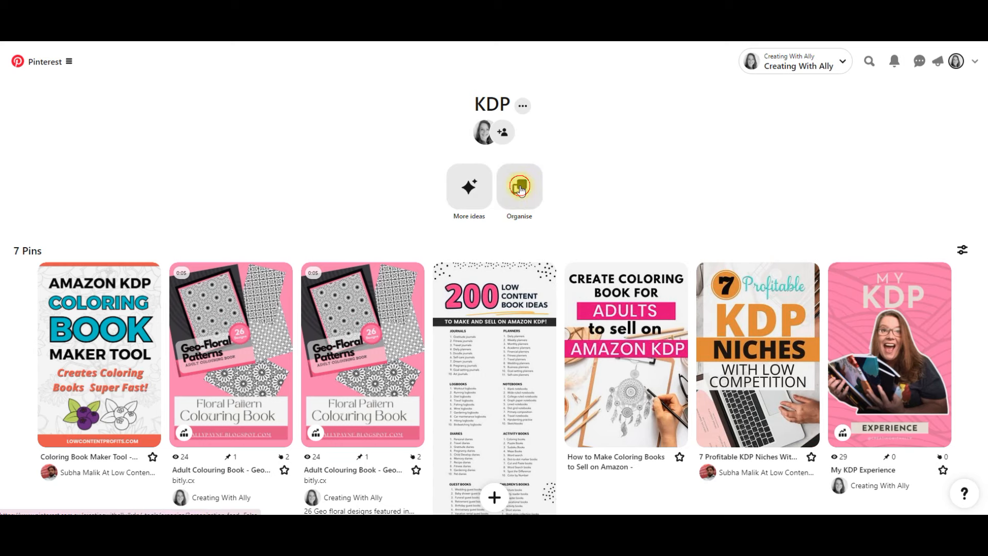
{"action": "left_click", "coordinate": [520, 188]}
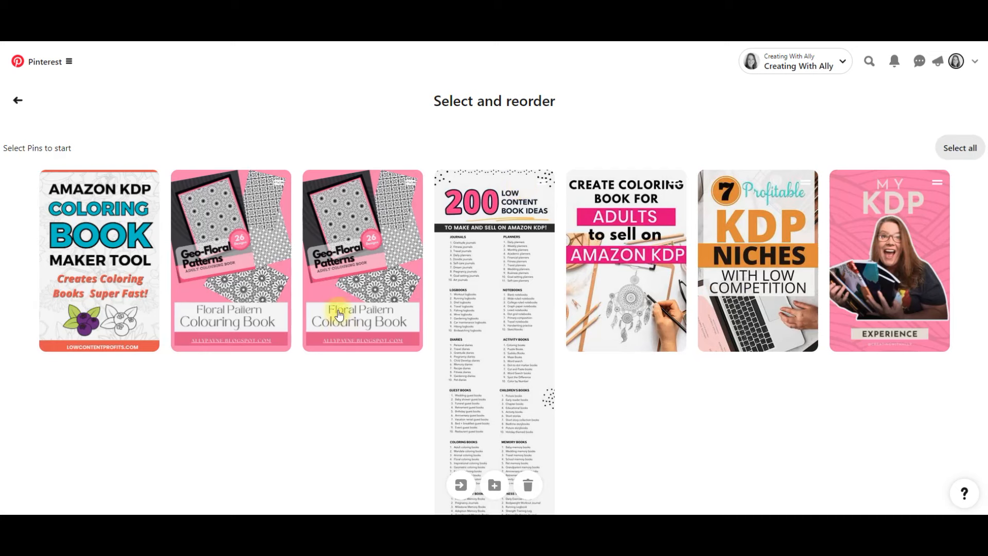
{"action": "left_click", "coordinate": [348, 292]}
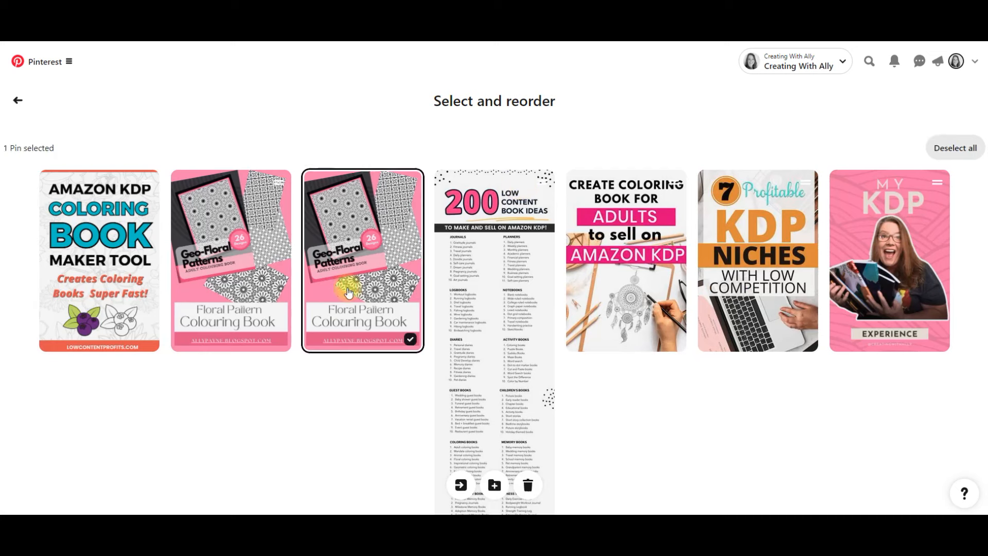
{"action": "left_click", "coordinate": [460, 485]}
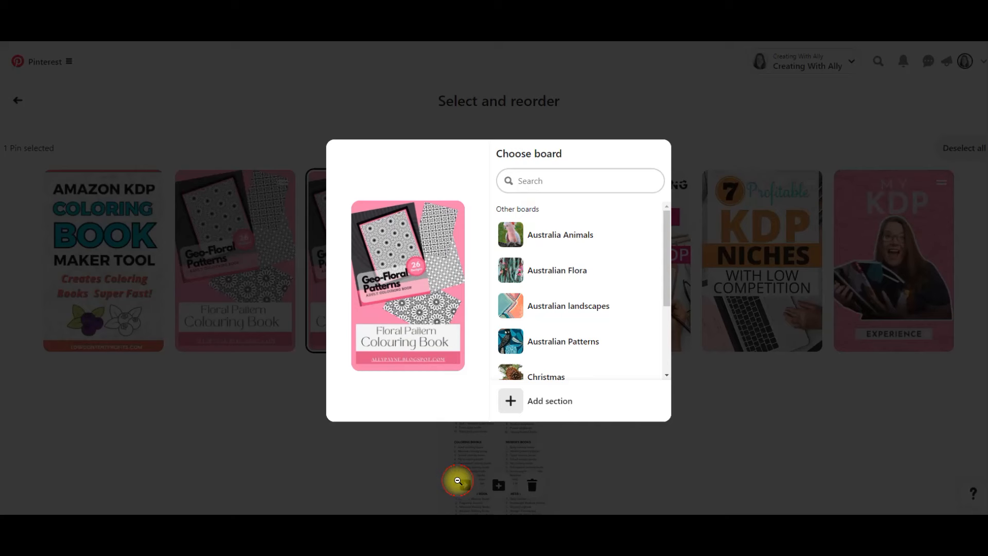
{"action": "left_click_drag", "start_coordinate": [662, 263], "coordinate": [673, 346]}
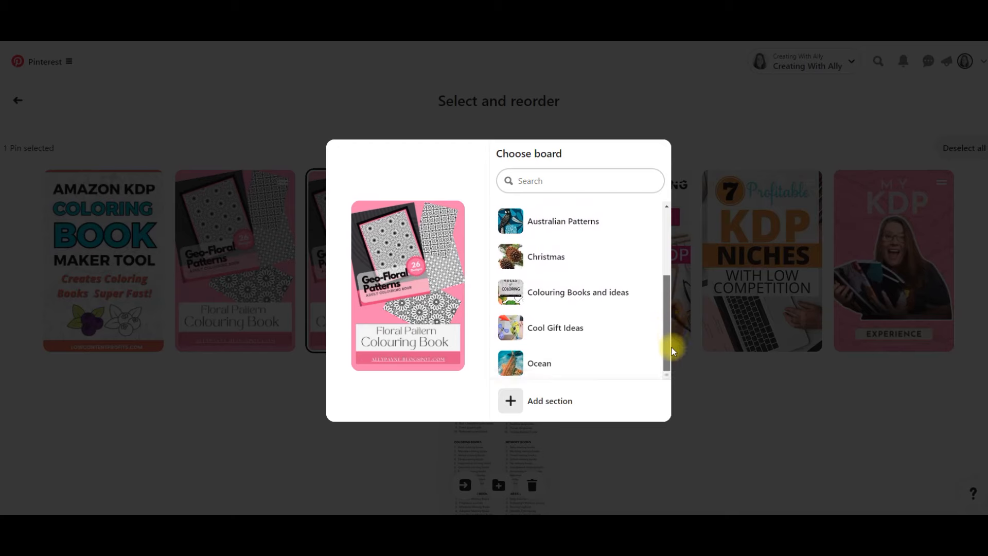
{"action": "left_click", "coordinate": [572, 295]}
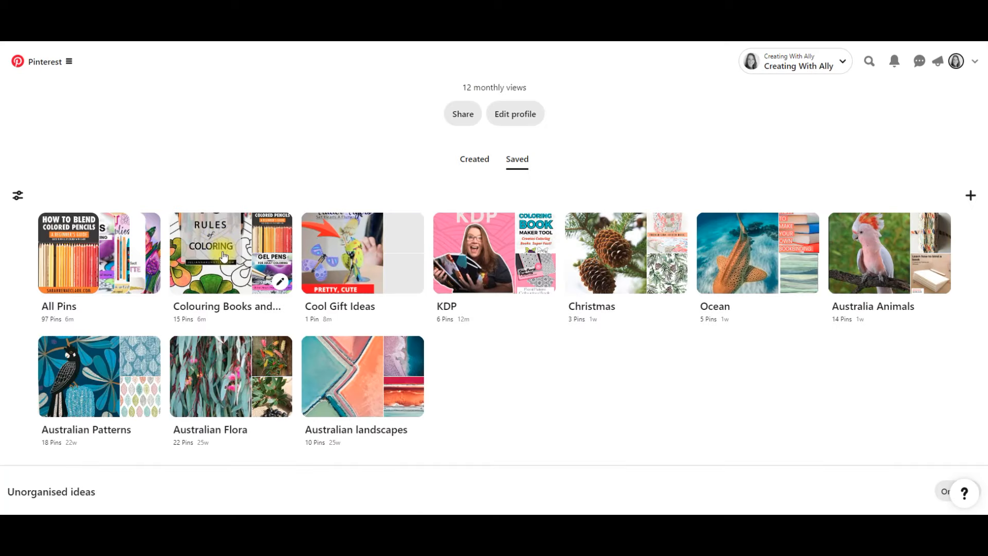
- Check the moved Geo-Floral Patterns pin alongside the other pins on the Colouring Books and ideas board
{"action": "left_click", "coordinate": [224, 256]}
{"action": "scroll", "coordinate": [113, 230], "scroll_direction": "down", "scroll_amount": 3}
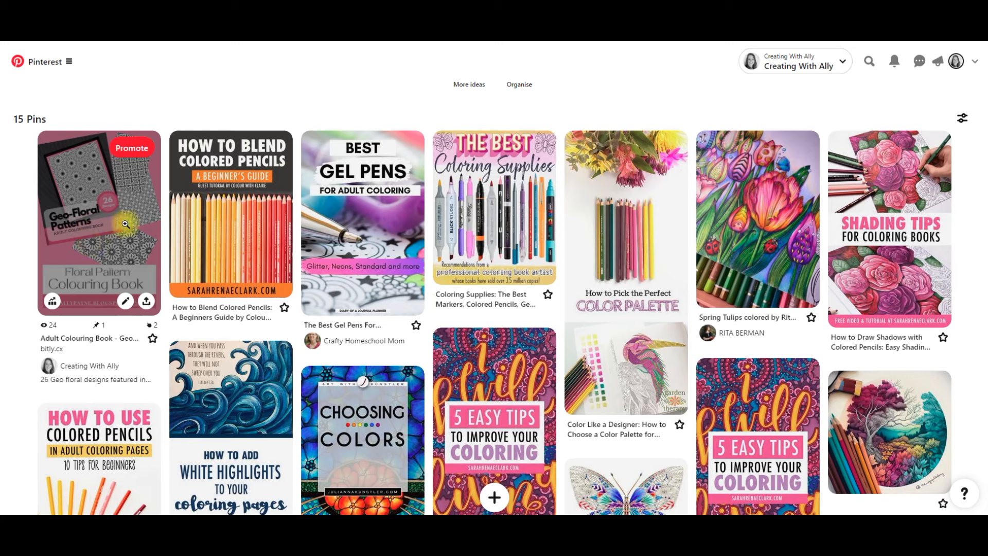
{"action": "scroll", "coordinate": [581, 341], "scroll_direction": "down", "scroll_amount": 2}
{"action": "scroll", "coordinate": [582, 341], "scroll_direction": "up", "scroll_amount": 2}
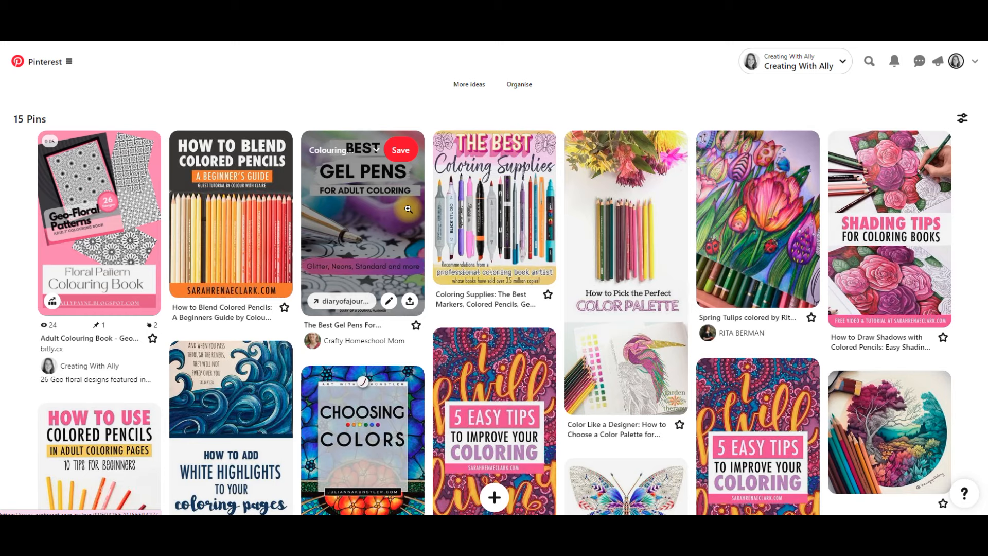
{"action": "scroll", "coordinate": [409, 209], "scroll_direction": "down", "scroll_amount": 3}
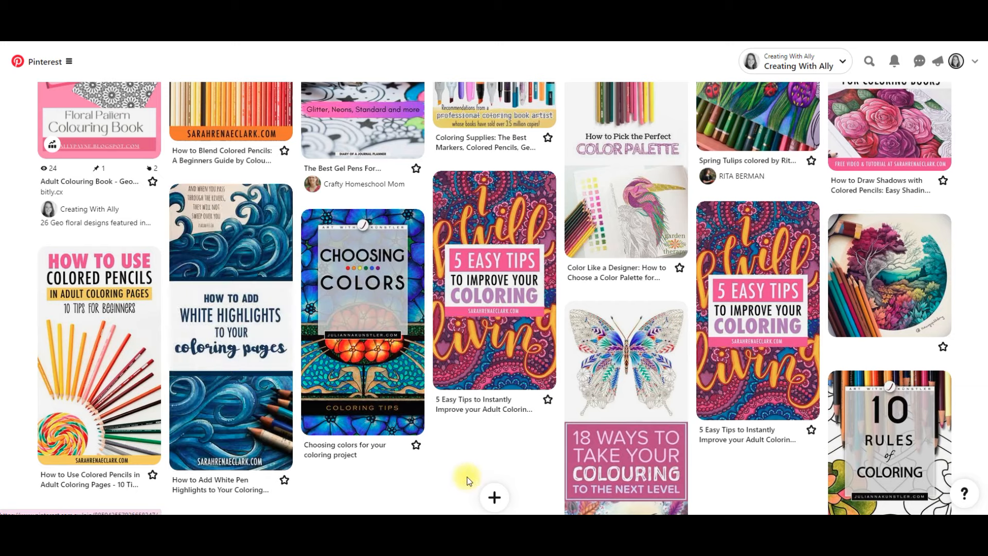
{"action": "scroll", "coordinate": [600, 344], "scroll_direction": "up", "scroll_amount": 6}
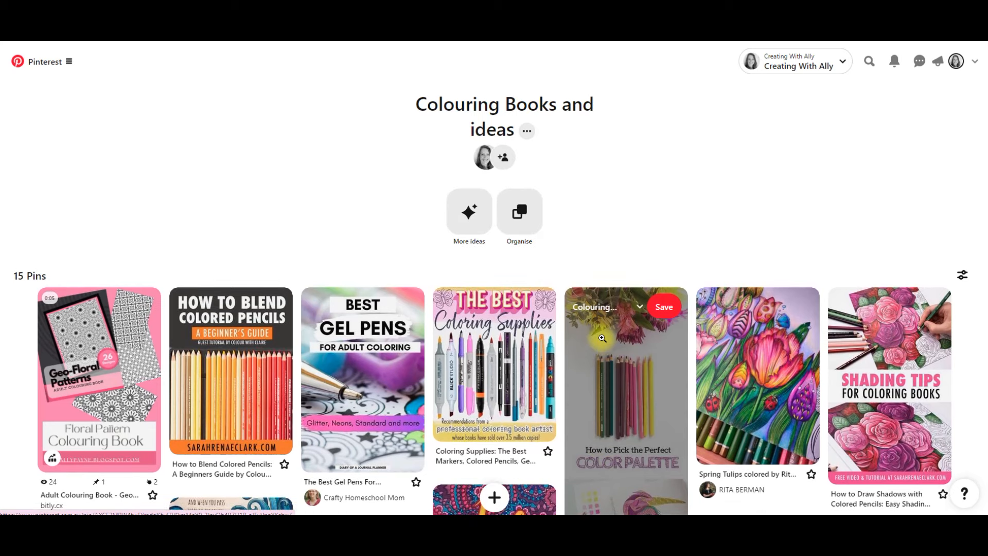
{"action": "scroll", "coordinate": [597, 335], "scroll_direction": "down", "scroll_amount": 1}
{"action": "scroll", "coordinate": [556, 350], "scroll_direction": "up", "scroll_amount": 1}
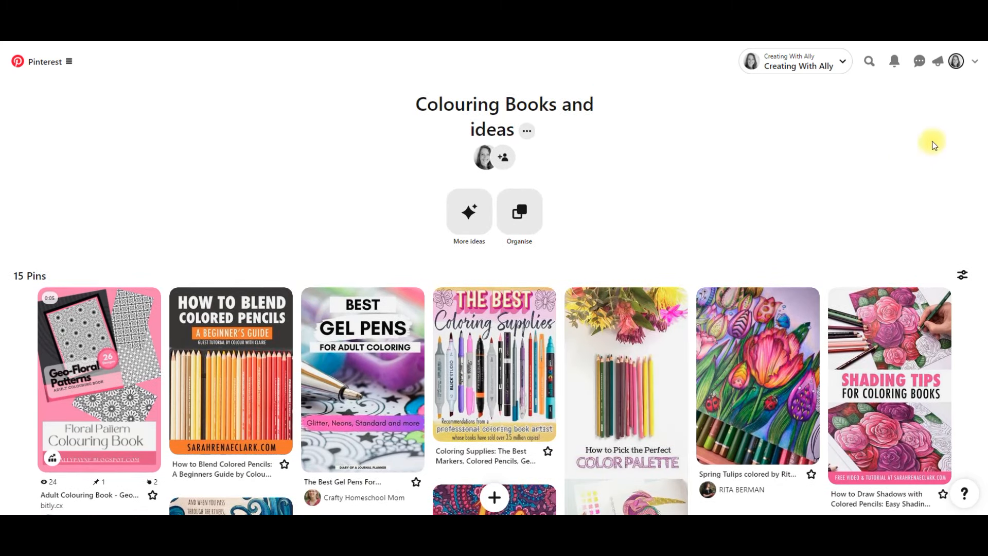
- Return to the profile's saved boards and look over the list of board topics
{"action": "left_click", "coordinate": [955, 61]}
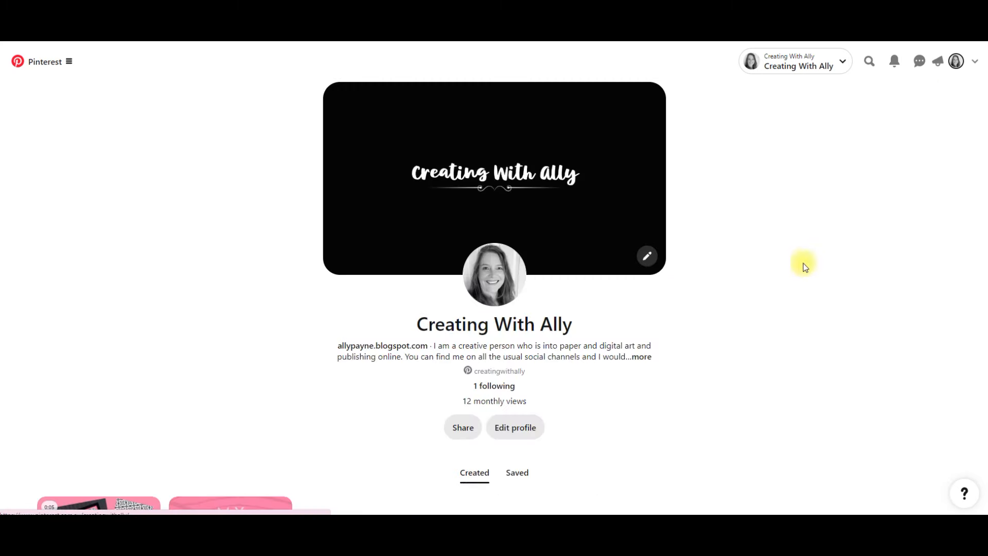
{"action": "left_click", "coordinate": [517, 472]}
{"action": "scroll", "coordinate": [764, 339], "scroll_direction": "down", "scroll_amount": 4}
{"action": "scroll", "coordinate": [763, 335], "scroll_direction": "down", "scroll_amount": 2}
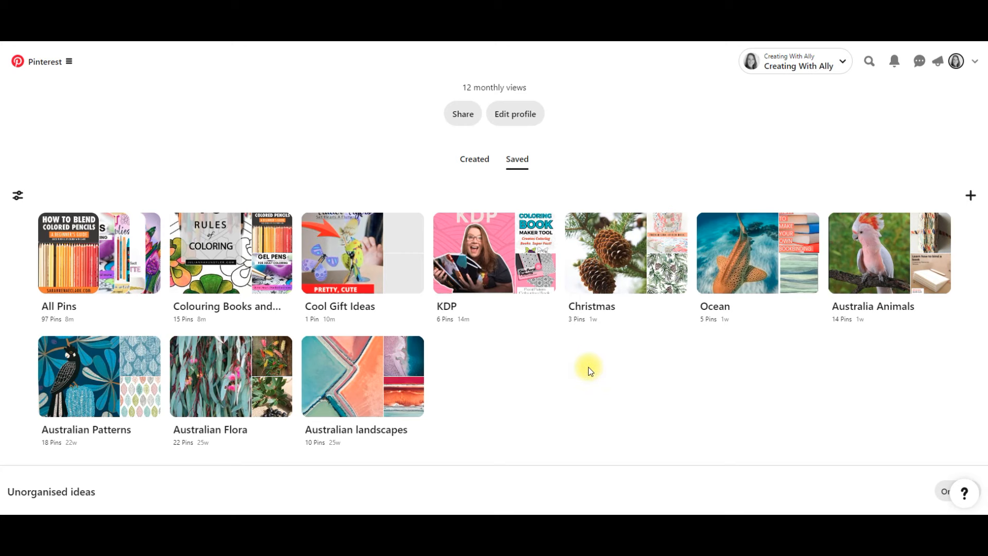
{"action": "scroll", "coordinate": [588, 366], "scroll_direction": "up", "scroll_amount": 1}
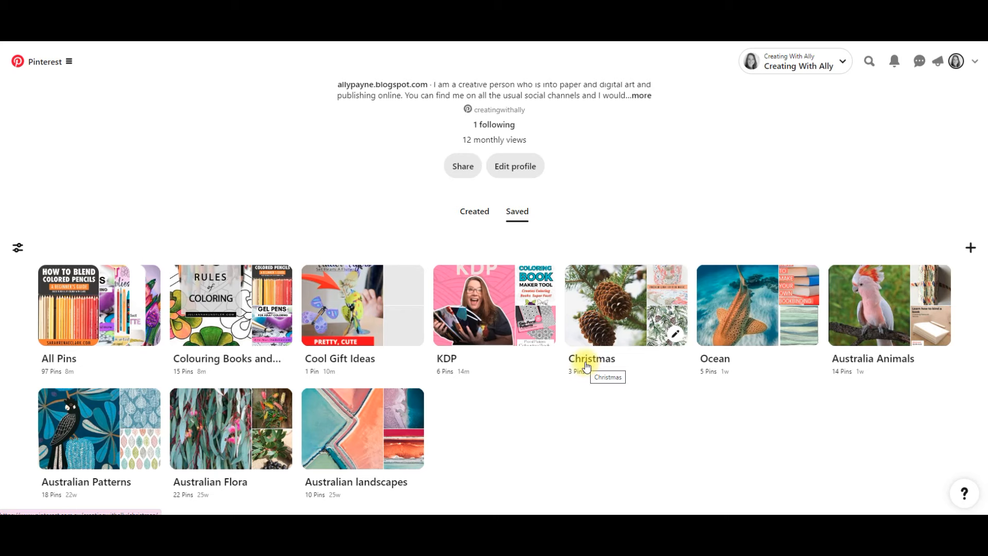
{"action": "scroll", "coordinate": [587, 365], "scroll_direction": "down", "scroll_amount": 1}
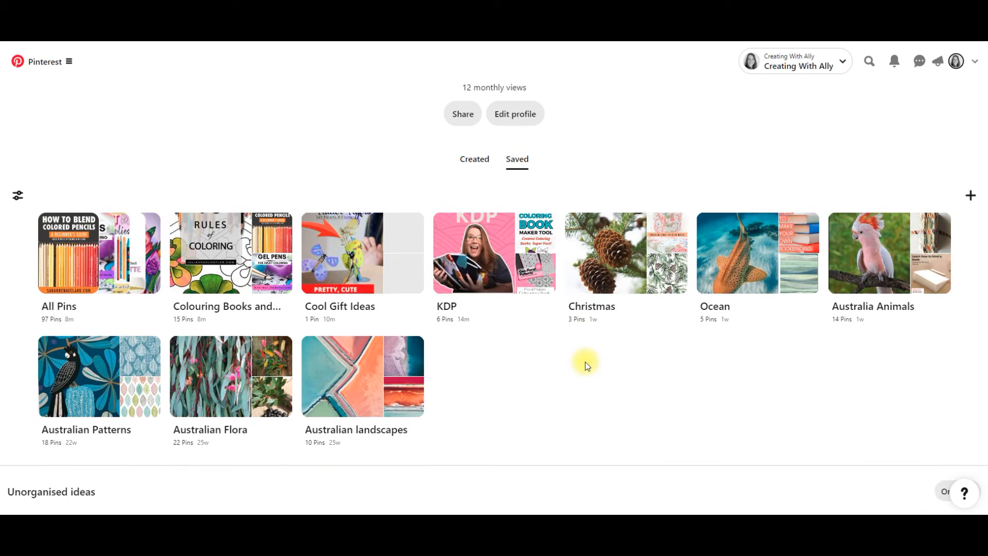
- Create a public board named "Journaling ideas" without saving any of the suggested pins
{"action": "left_click", "coordinate": [971, 195]}
{"action": "left_click", "coordinate": [876, 213]}
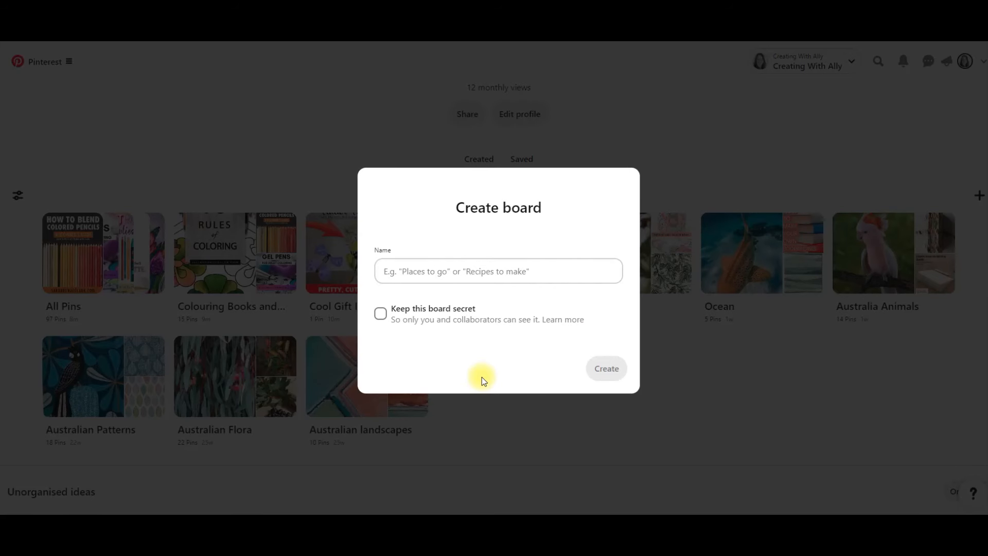
{"action": "left_click", "coordinate": [422, 269]}
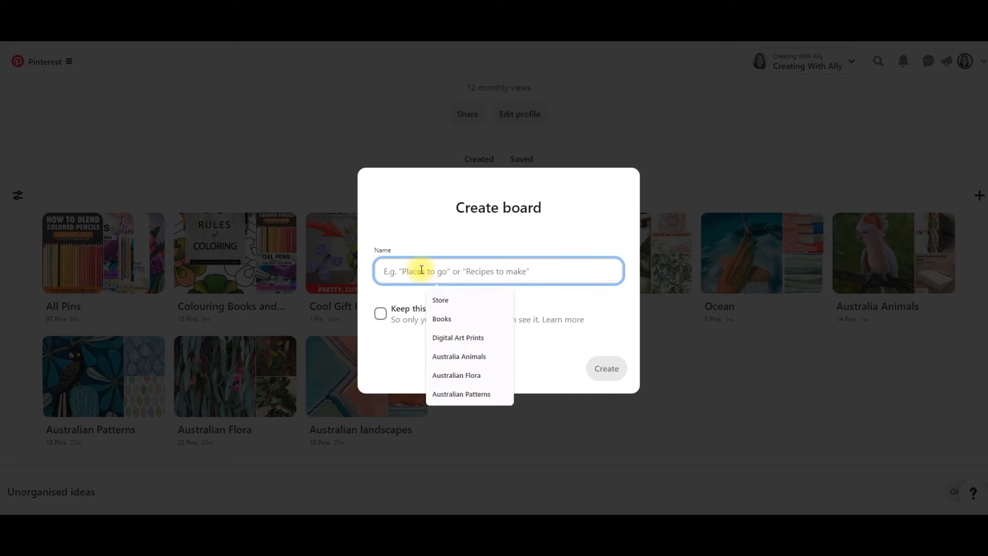
{"action": "type", "text": "Jornals"}
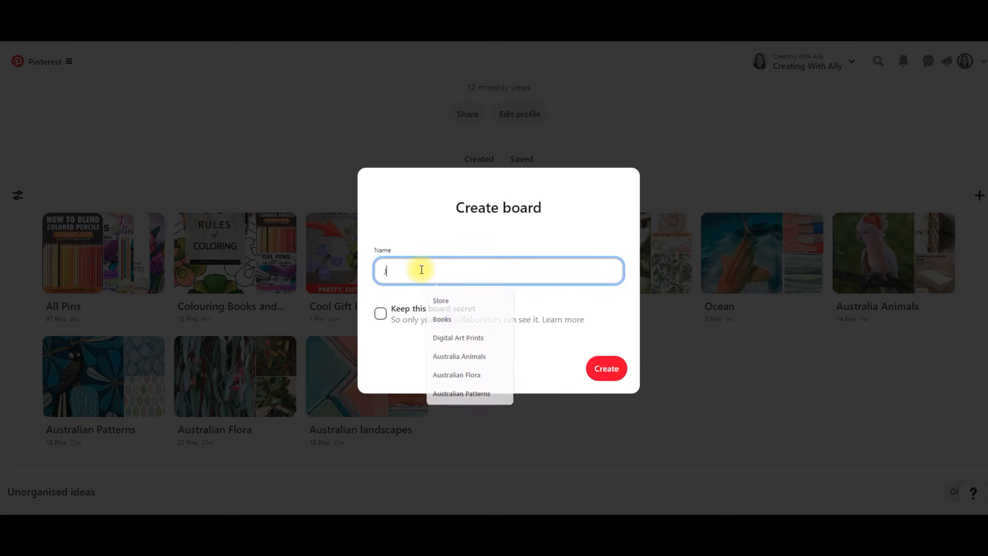
{"action": "key", "text": "BackSpace"}
{"action": "key", "text": "BackSpace"}
{"action": "key", "text": "BackSpace"}
{"action": "key", "text": "BackSpace"}
{"action": "key", "text": "BackSpace"}
{"action": "key", "text": "BackSpace"}
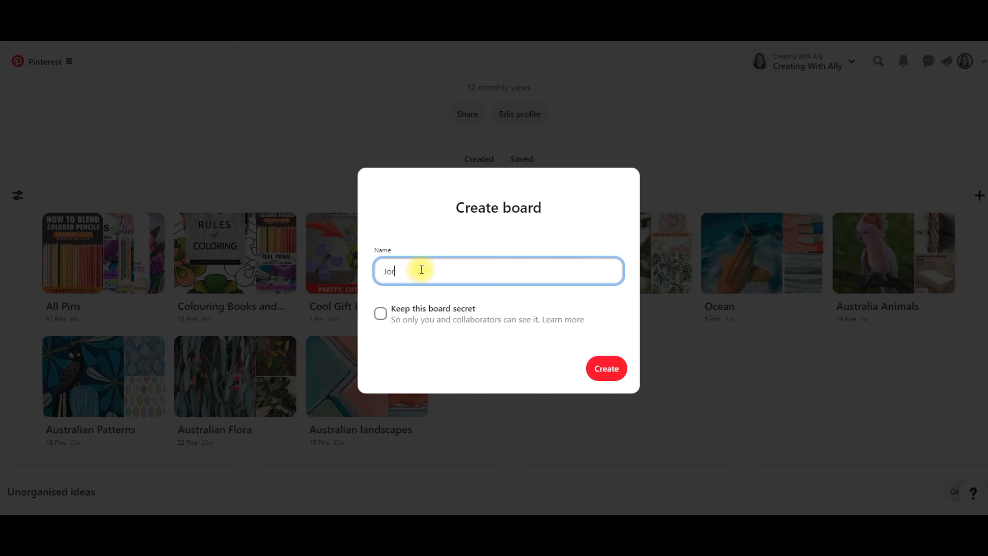
{"action": "type", "text": "ournaling ideas"}
{"action": "left_click", "coordinate": [602, 371]}
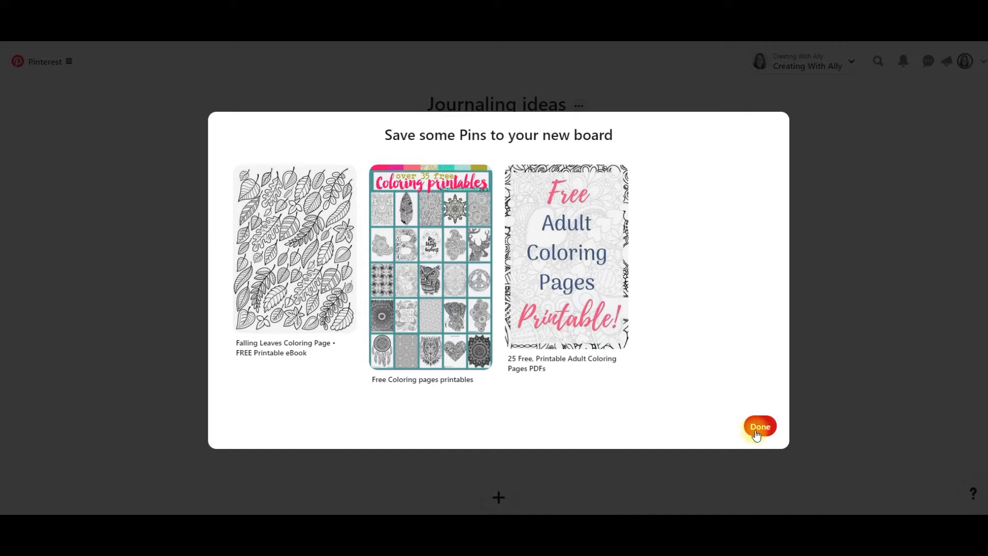
{"action": "left_click", "coordinate": [756, 428]}
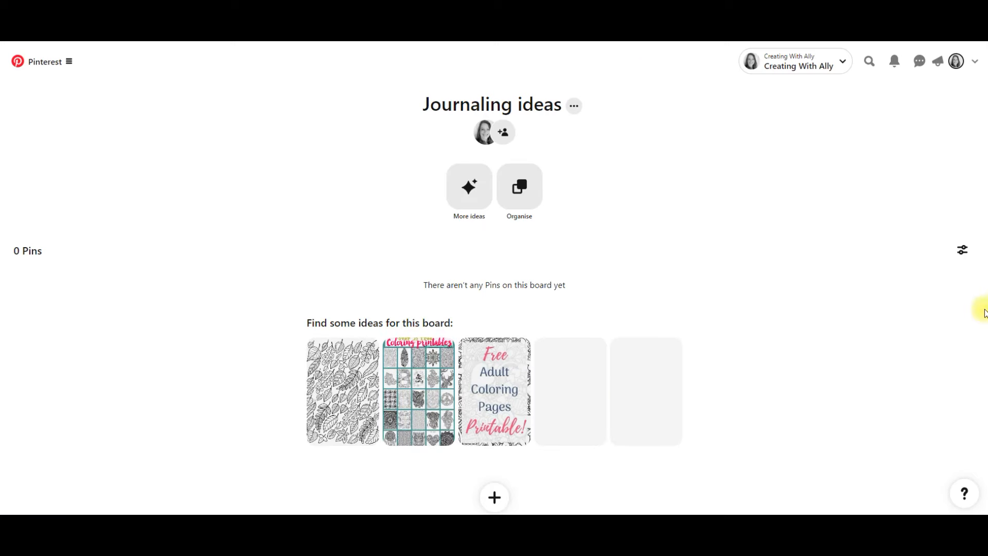
{"action": "left_click", "coordinate": [483, 130]}
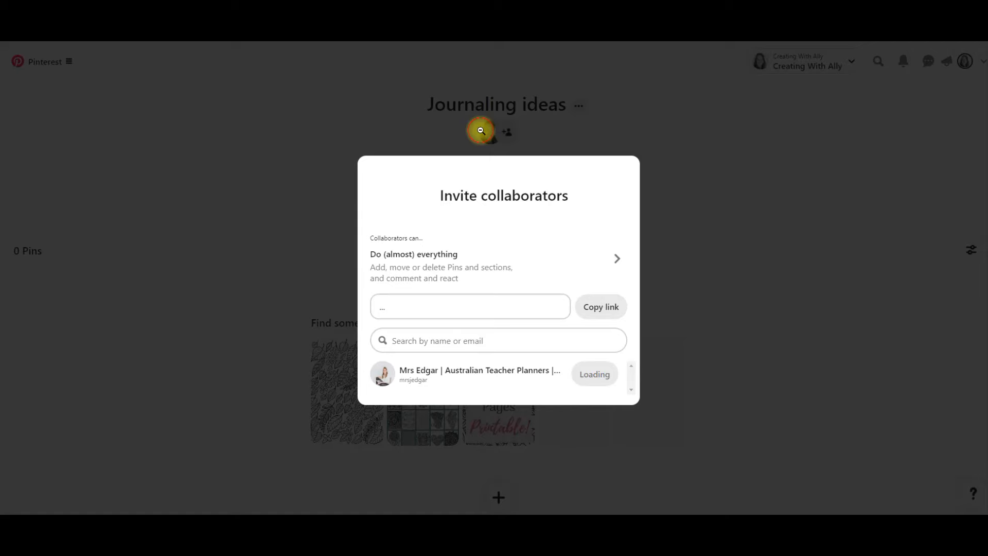
{"action": "left_click", "coordinate": [744, 177]}
- Create another public board named "Art Equipment I like" from the profile's saved boards
{"action": "left_click", "coordinate": [955, 60]}
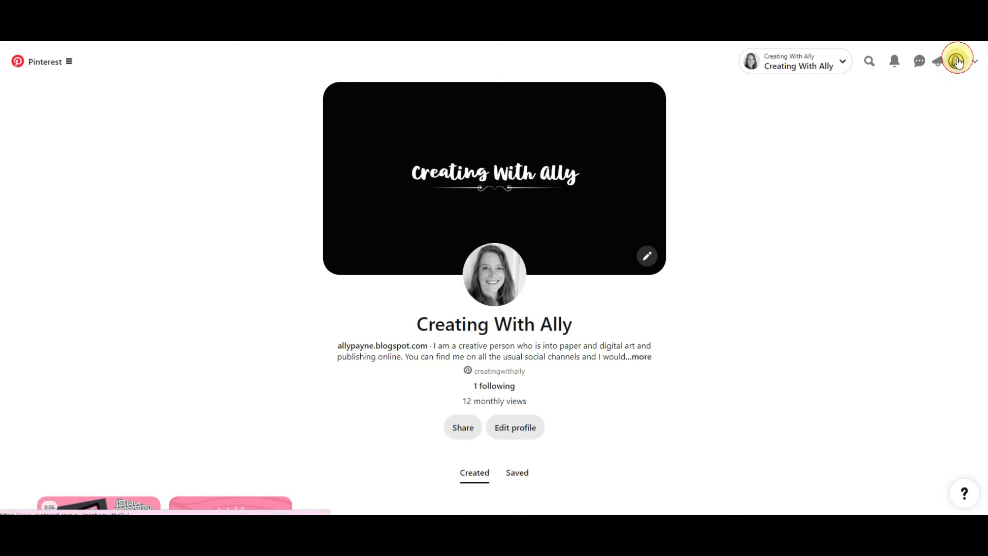
{"action": "left_click", "coordinate": [517, 472]}
{"action": "scroll", "coordinate": [737, 344], "scroll_direction": "down", "scroll_amount": 5}
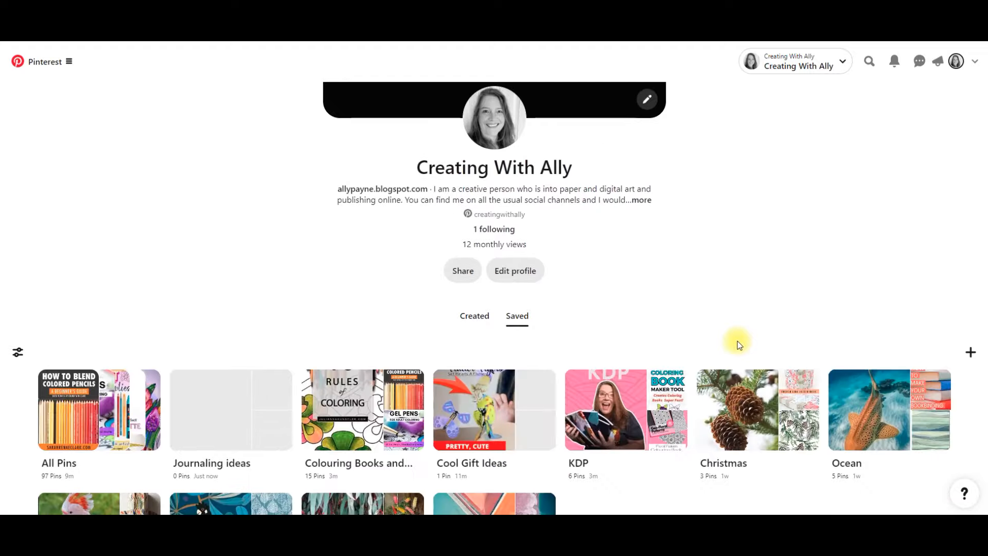
{"action": "left_click", "coordinate": [970, 249]}
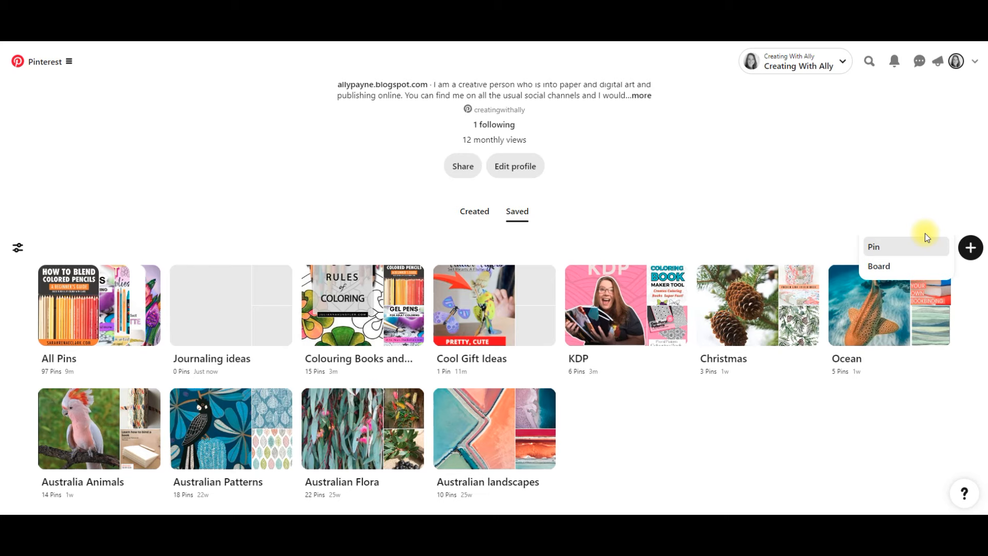
{"action": "left_click", "coordinate": [908, 263]}
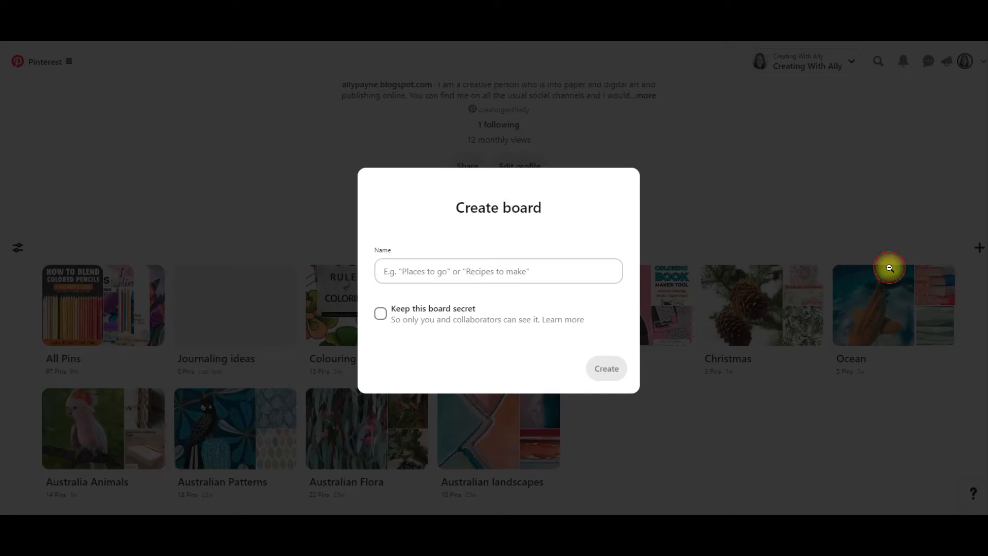
{"action": "left_click", "coordinate": [602, 272]}
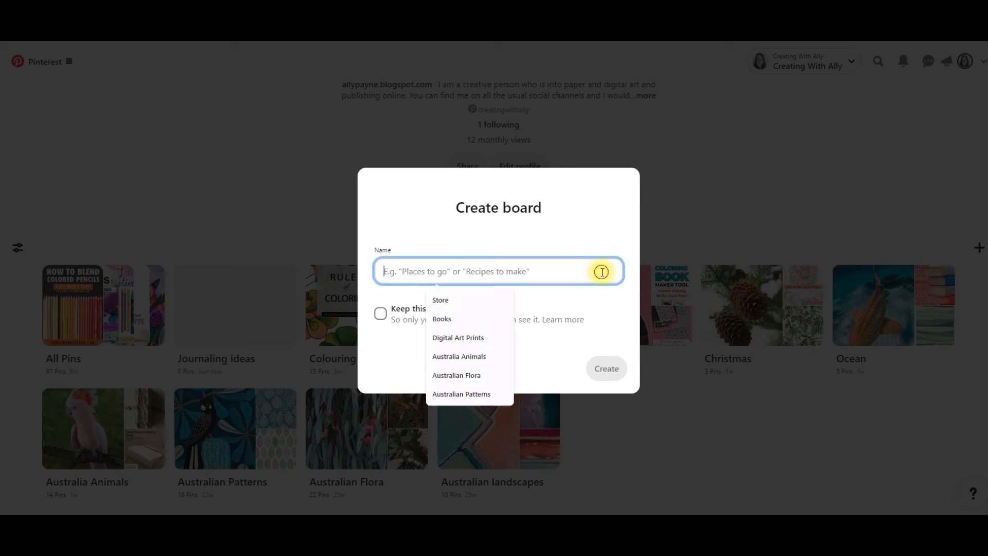
{"action": "type", "text": "Art Equipm"}
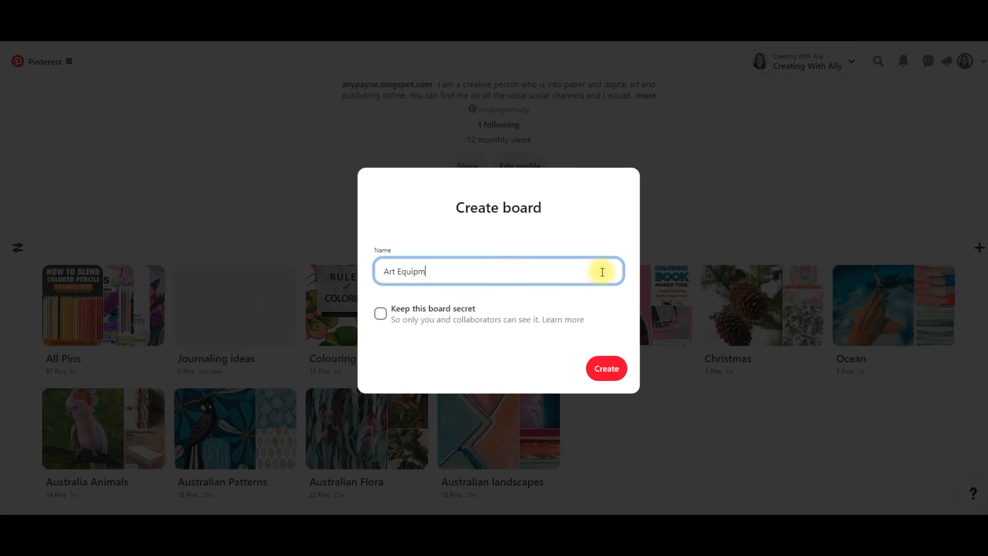
{"action": "key", "text": "BackSpace"}
{"action": "type", "text": "ment I like"}
{"action": "left_click", "coordinate": [608, 367]}
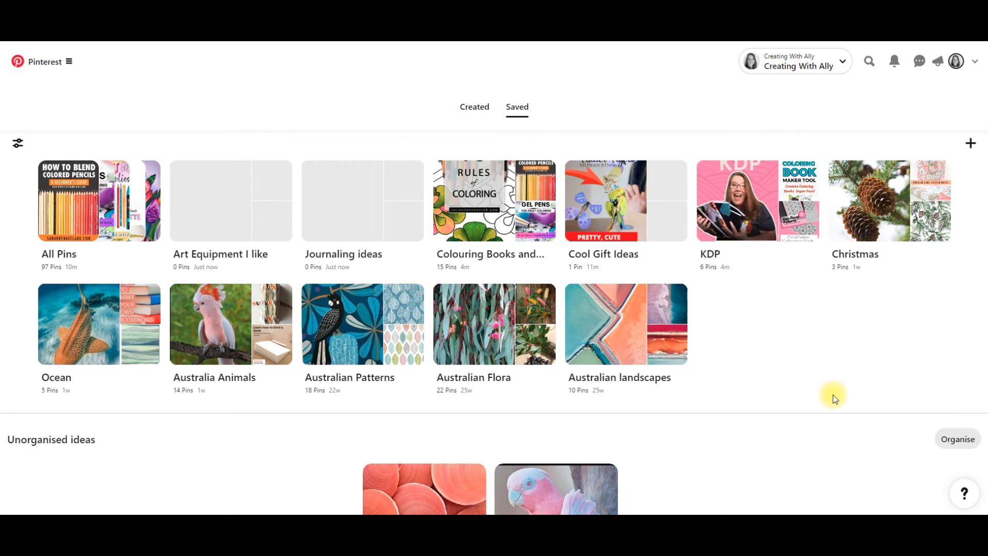